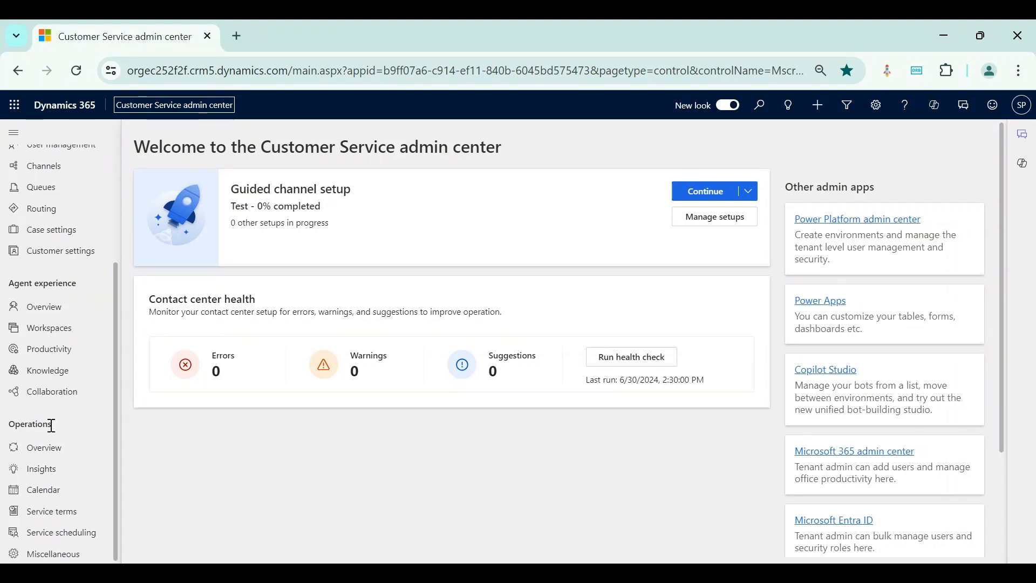
Delete the existing 2024 holiday schedule from the holiday calendar list and confirm the deletion.
left_click(64, 496)
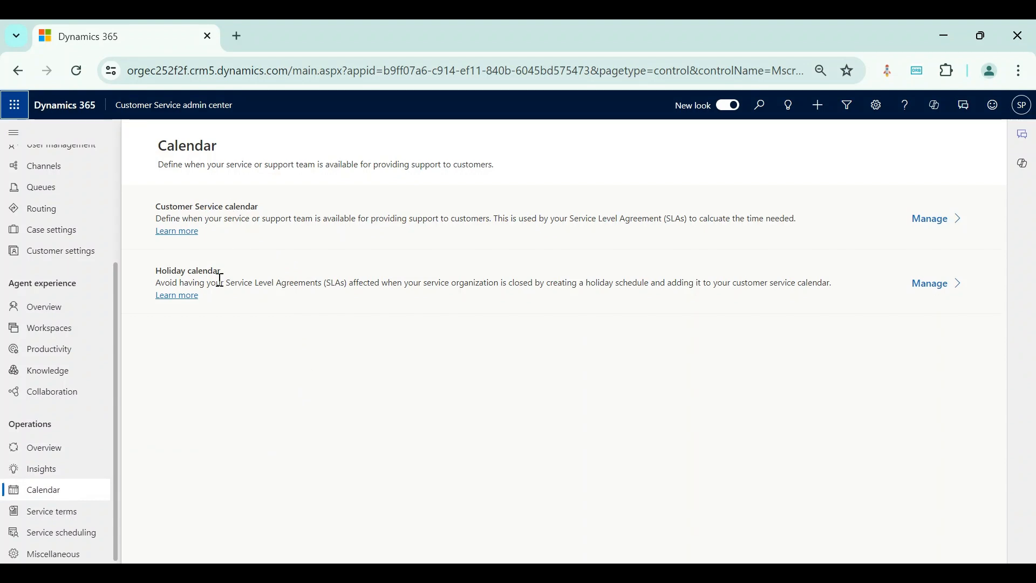
left_click(947, 287)
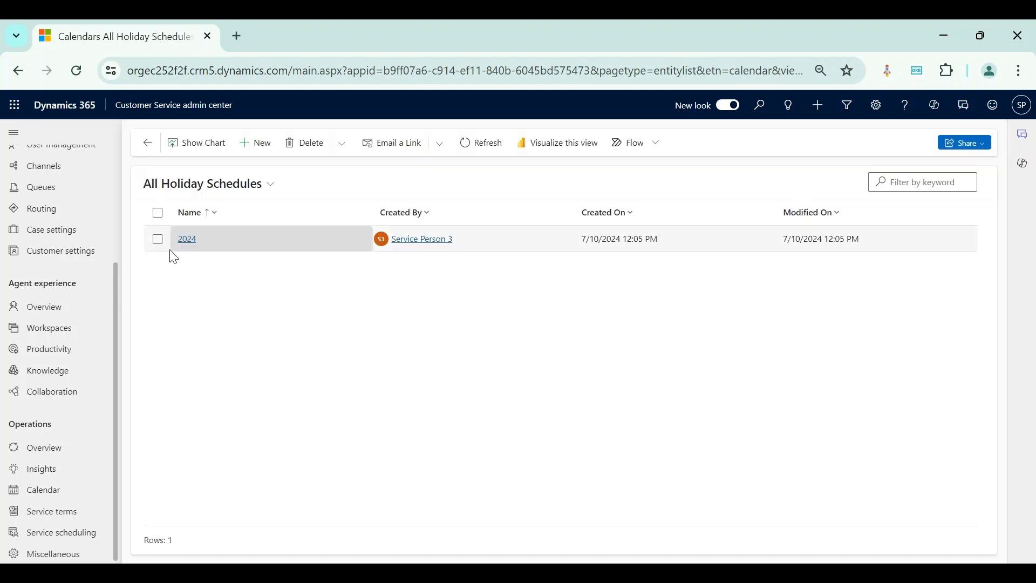
left_click(158, 239)
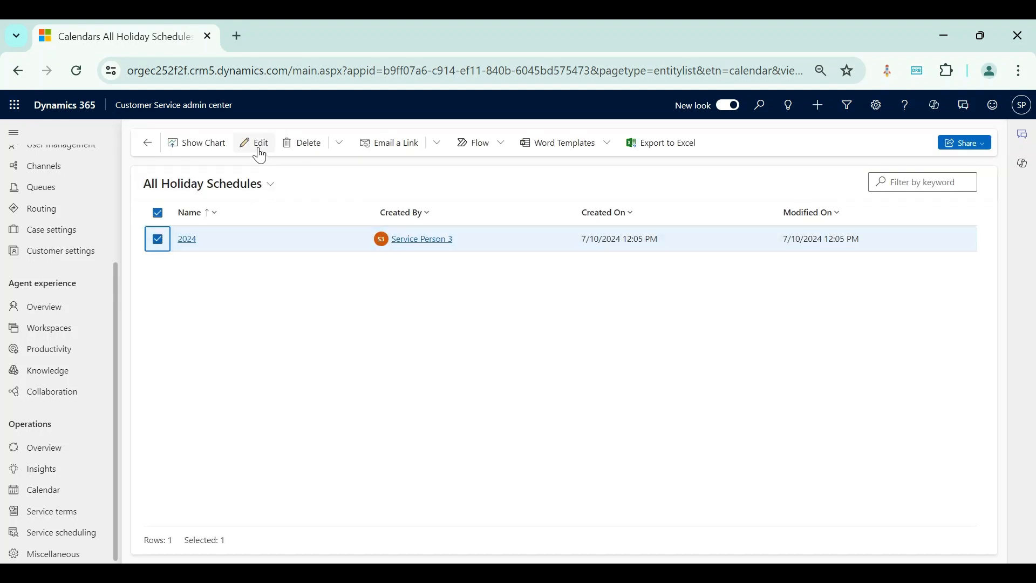
left_click(315, 141)
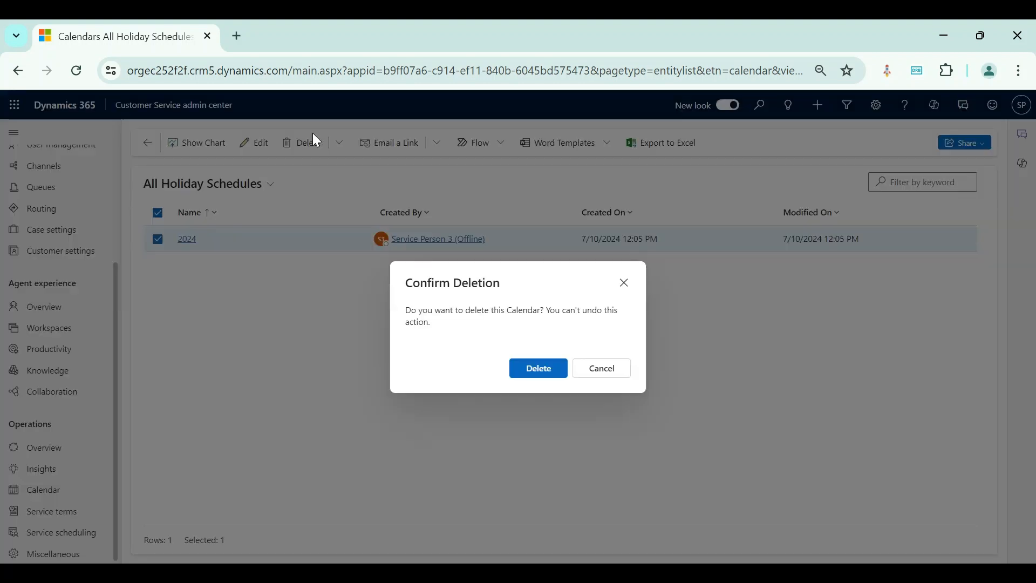
left_click(529, 365)
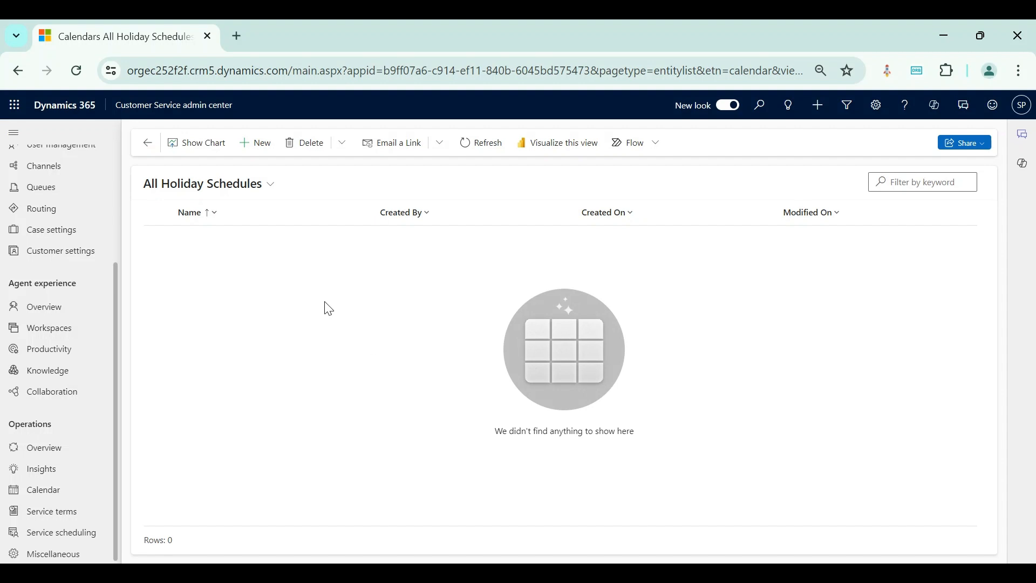
Create a new holiday schedule named India 2024.
left_click(262, 144)
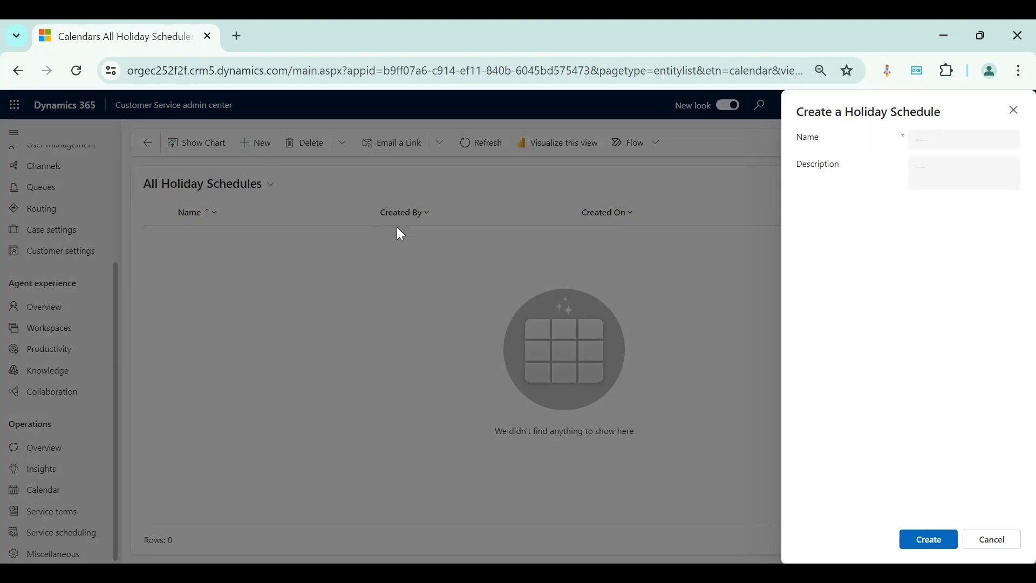
left_click(928, 146)
type("India 2024")
left_click(932, 539)
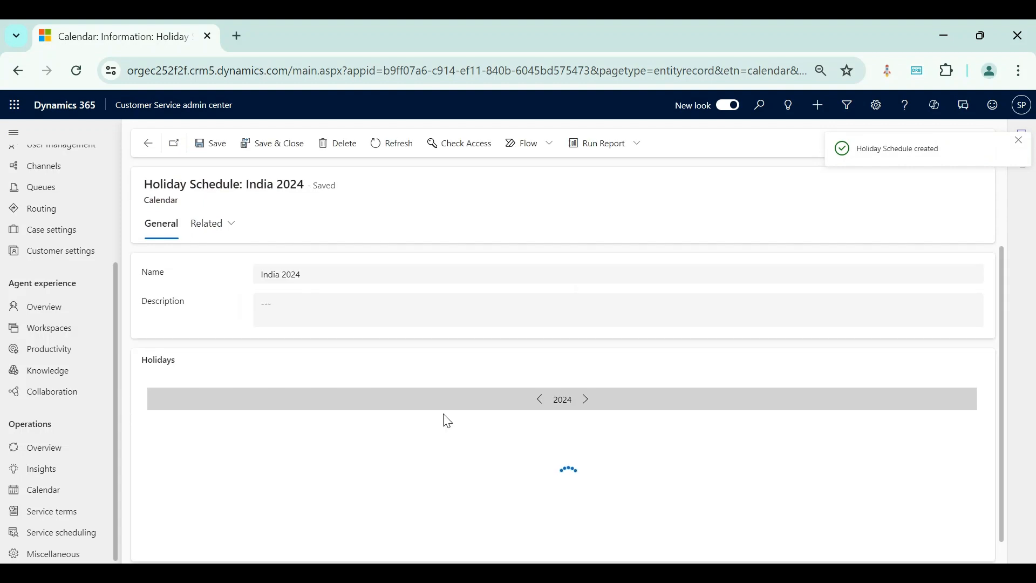
Check the holiday list of the India 2024 schedule for adjacent years and return to 2024.
scroll(433, 350, "down", 1)
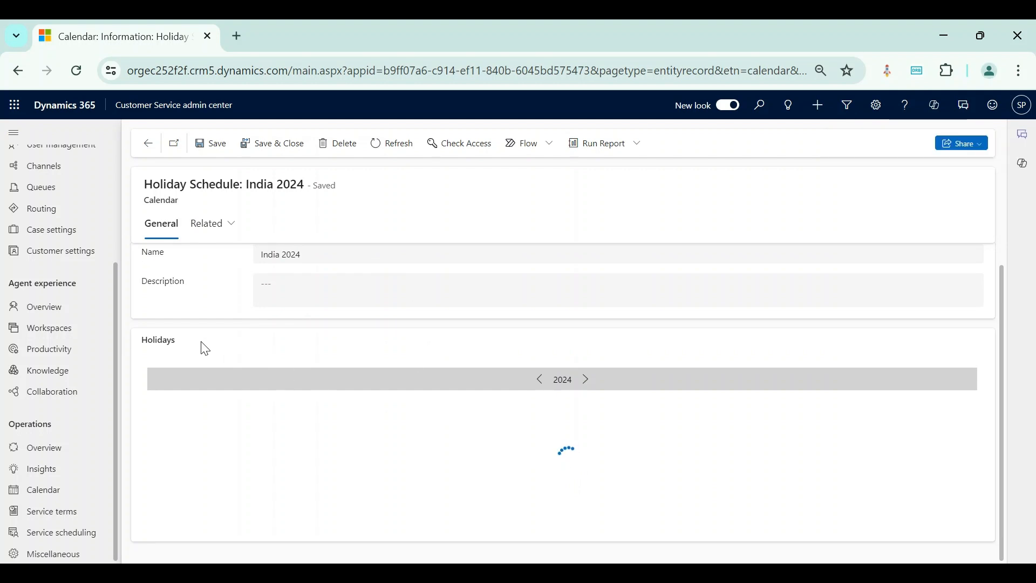
scroll(291, 345, "up", 1)
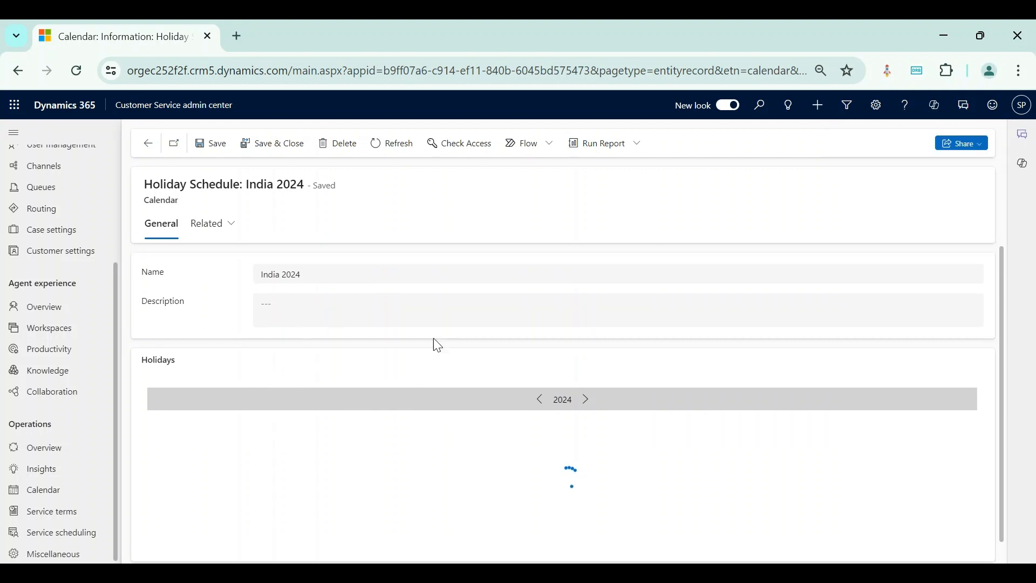
scroll(608, 381, "down", 1)
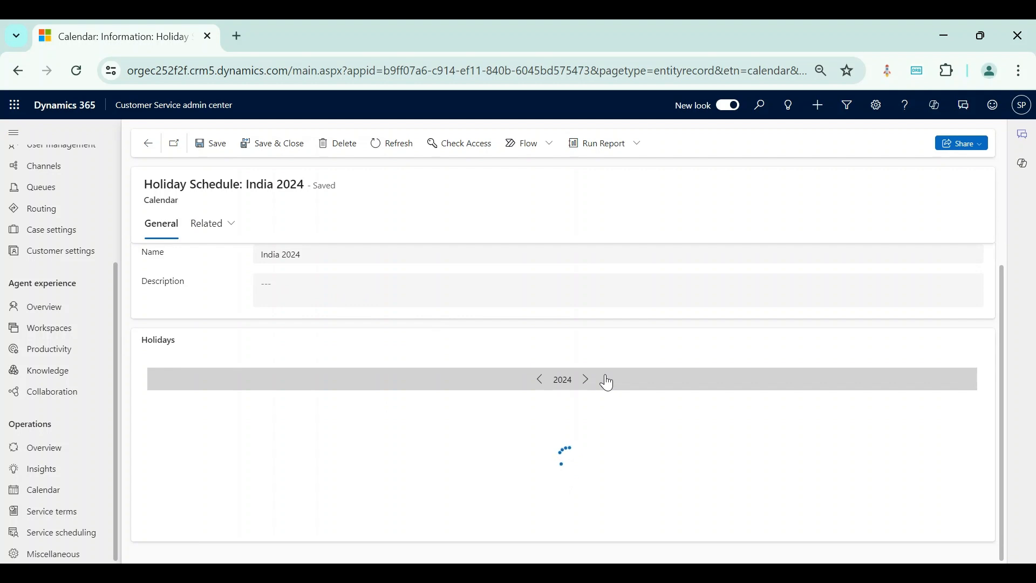
left_click(540, 380)
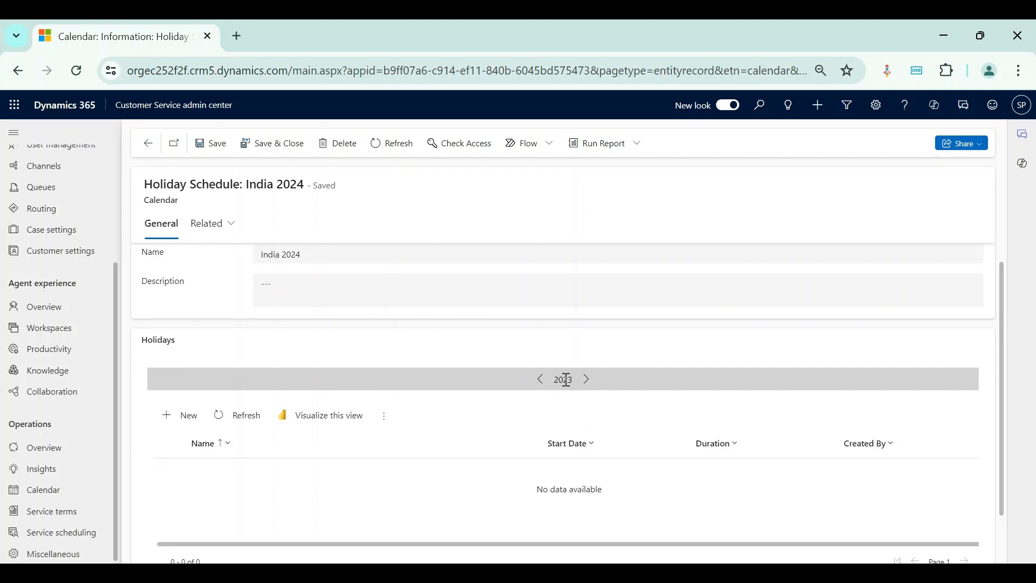
left_click(587, 380)
left_click(541, 381)
left_click(541, 381)
Add a one-day holiday named New Year on 1/1/2024 to the India 2024 schedule.
left_click(179, 421)
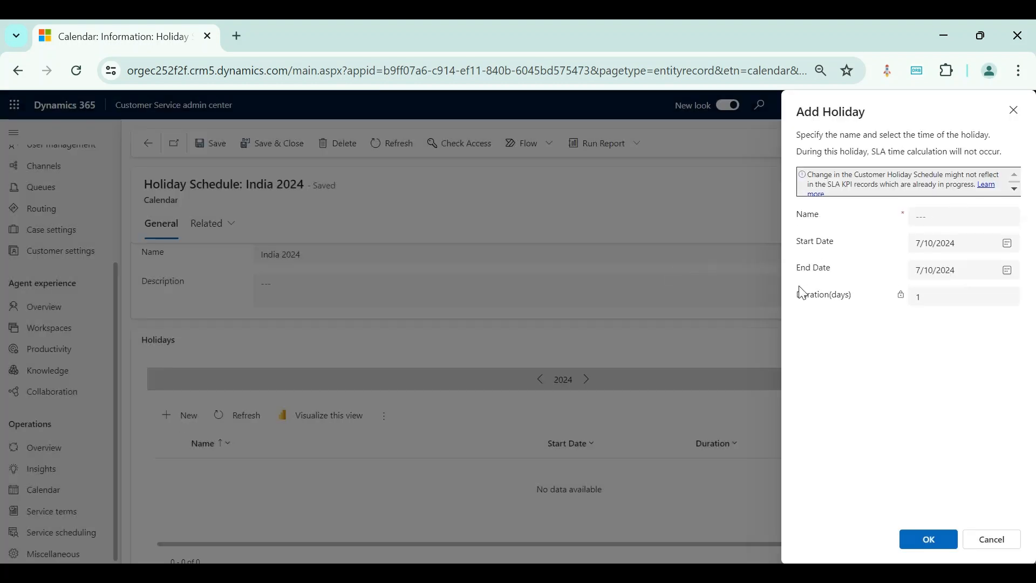
left_click(919, 217)
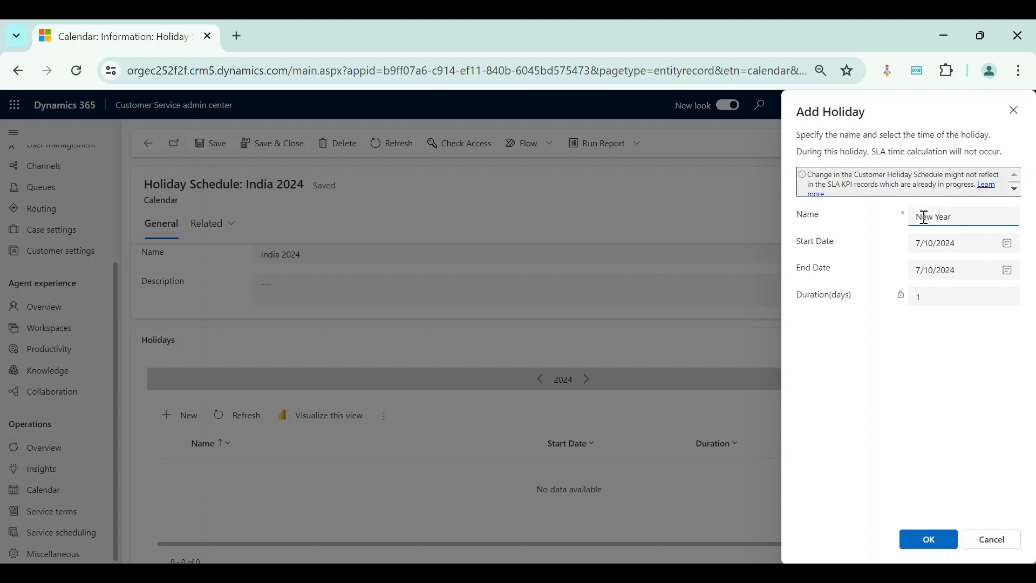
left_click(1007, 243)
left_click(987, 269)
left_click(987, 268)
left_click(987, 269)
left_click(987, 269)
left_click(987, 268)
left_click(987, 269)
left_click(919, 304)
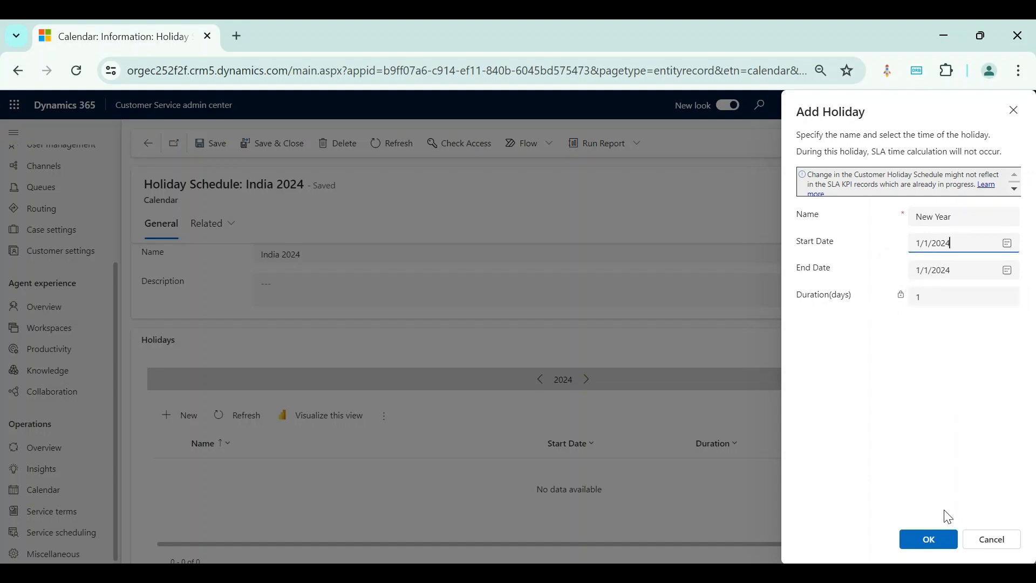
left_click(929, 538)
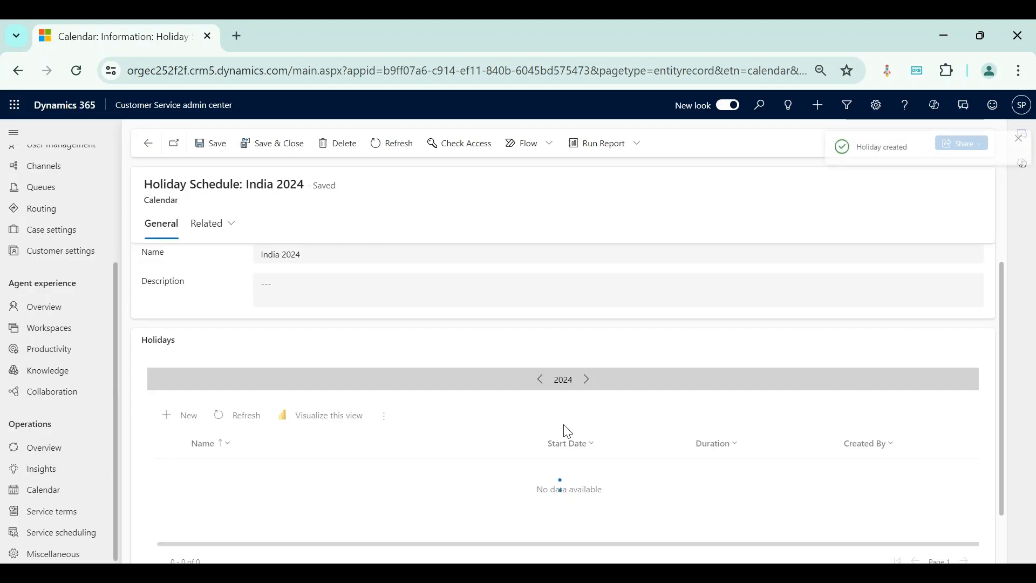
Add a holiday named Christmas to the India 2024 schedule, starting and ending on 12/25/2024.
left_click(189, 413)
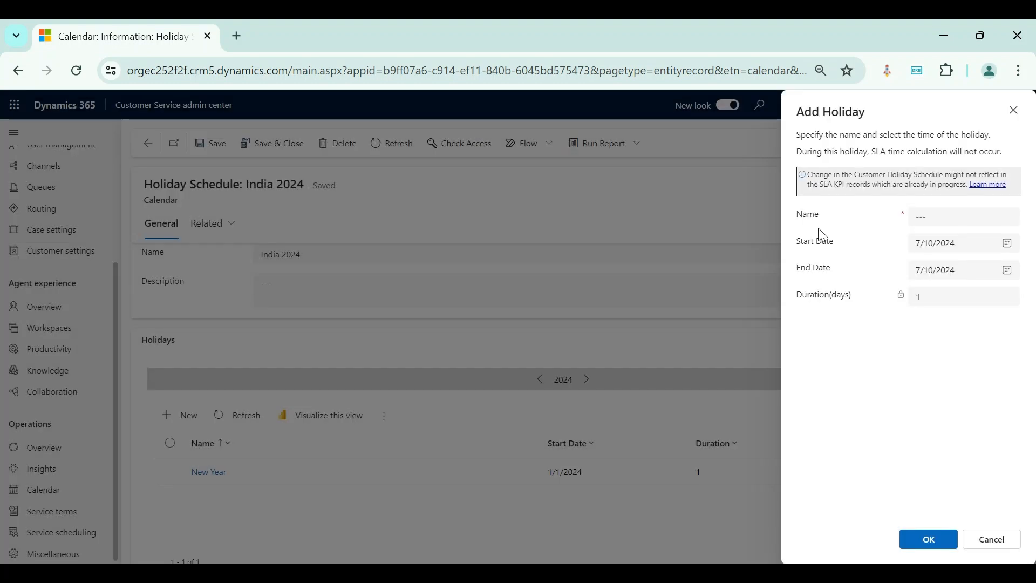
left_click(970, 217)
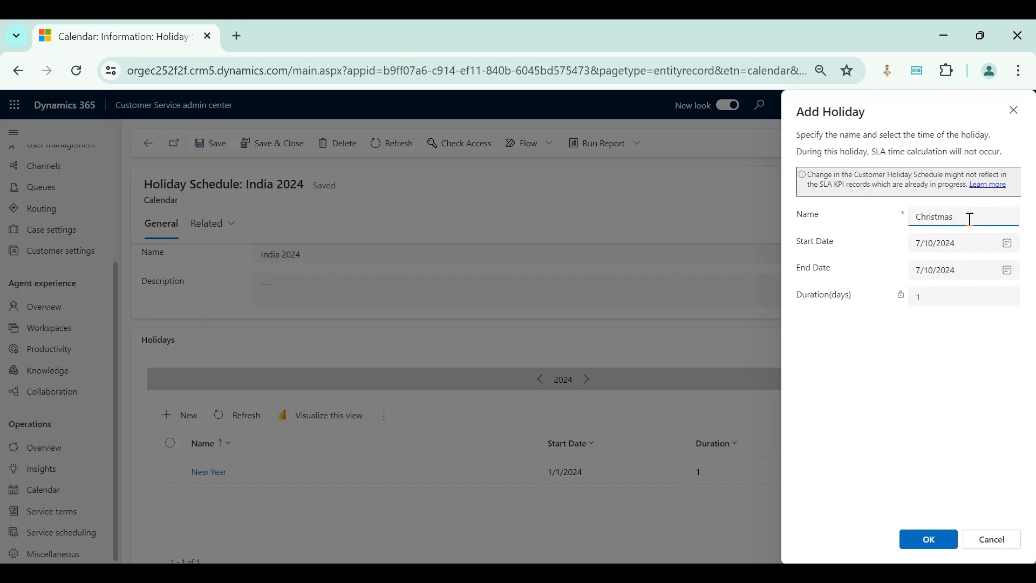
type("Christmas")
left_click(1007, 243)
left_click(1004, 269)
left_click(1004, 268)
left_click(1007, 270)
left_click(1007, 270)
left_click(1007, 270)
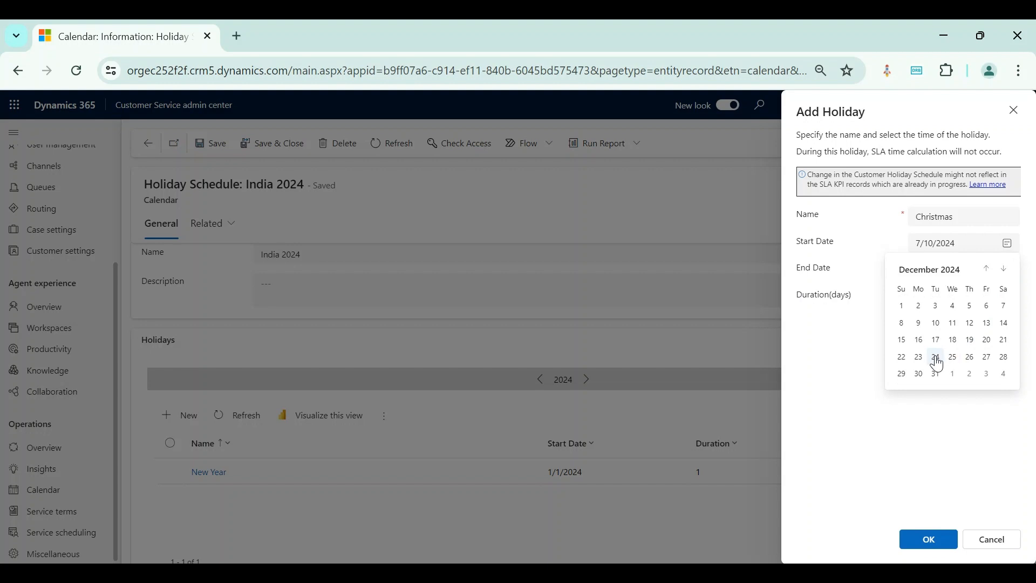
left_click(953, 358)
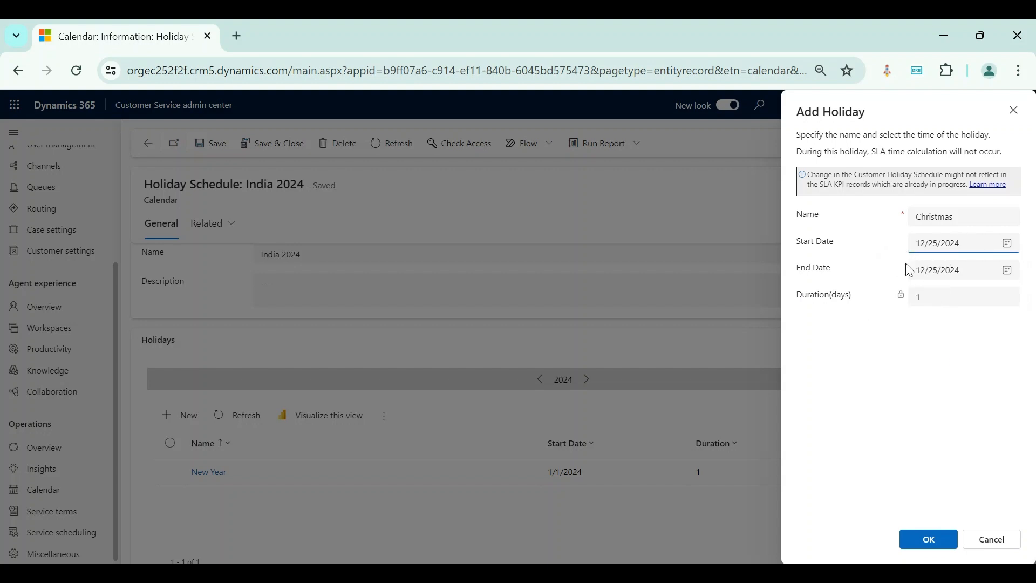
left_click(1007, 272)
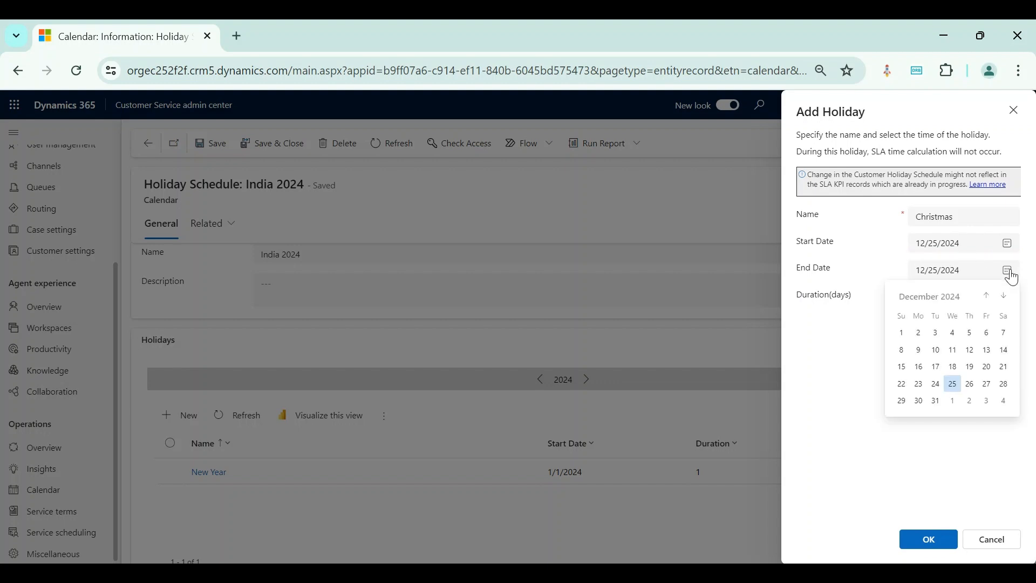
left_click(861, 274)
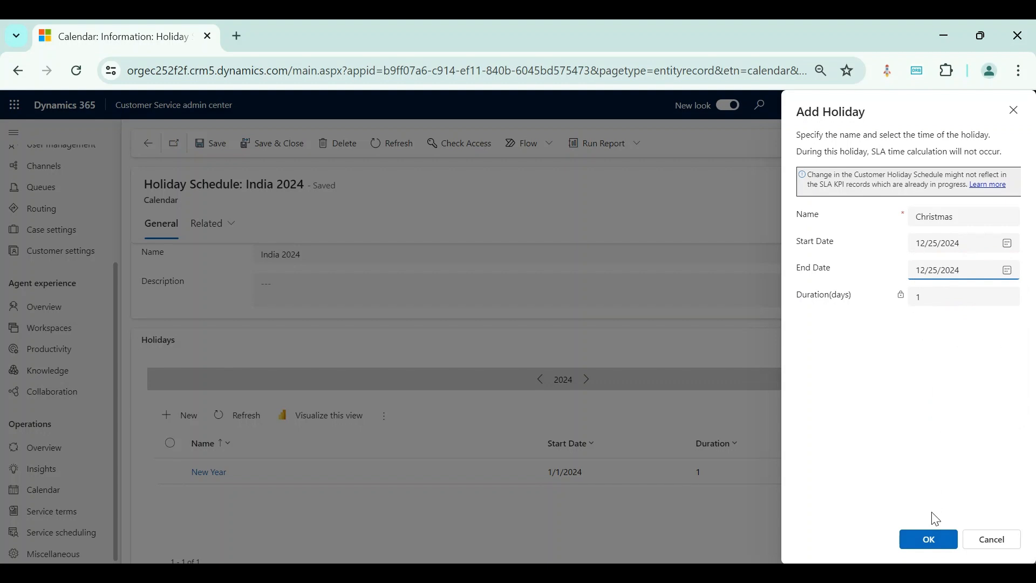
left_click(927, 538)
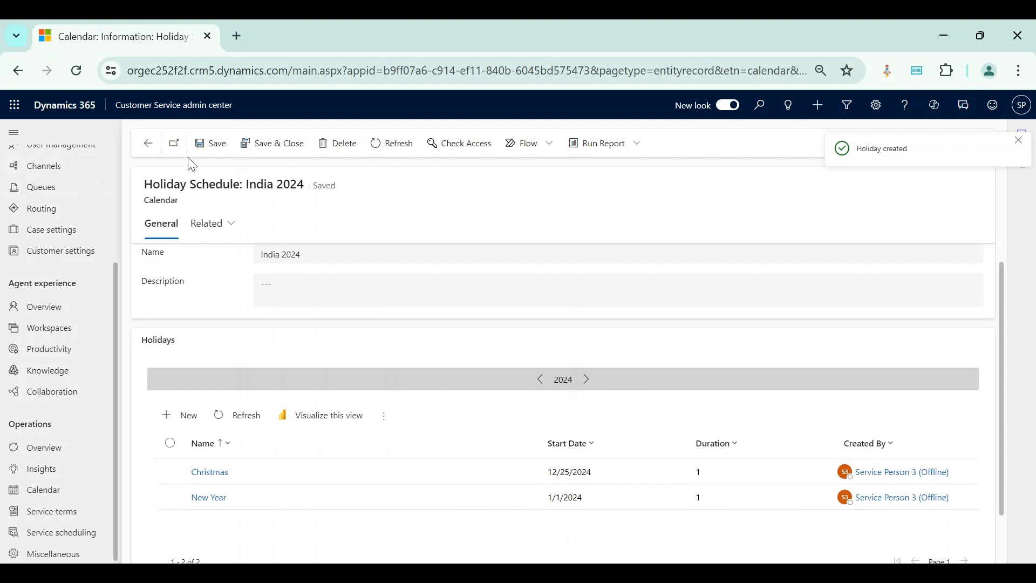
Delete the existing Support calendar from the customer service calendars and confirm the deletion.
left_click(148, 143)
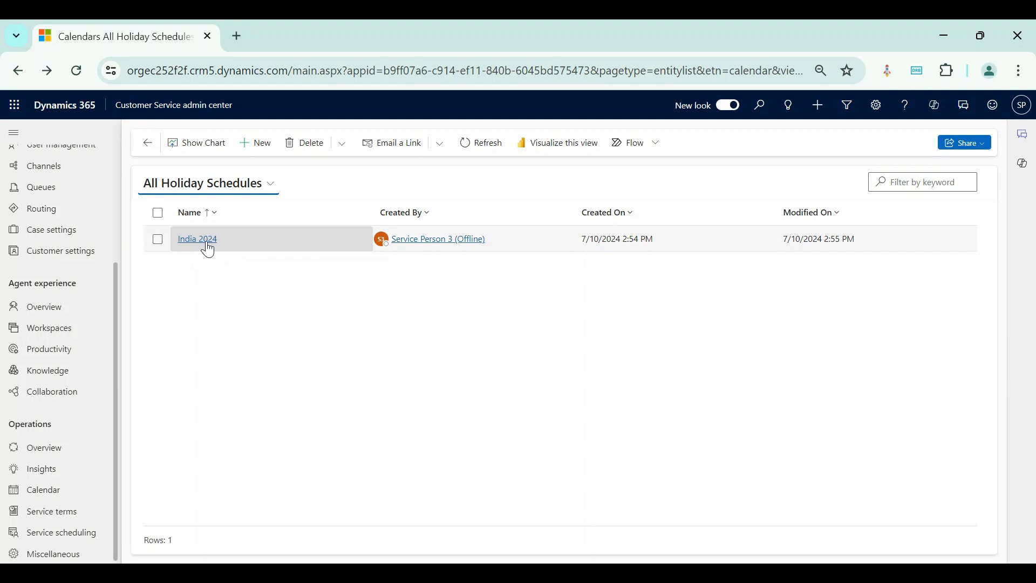
left_click(149, 143)
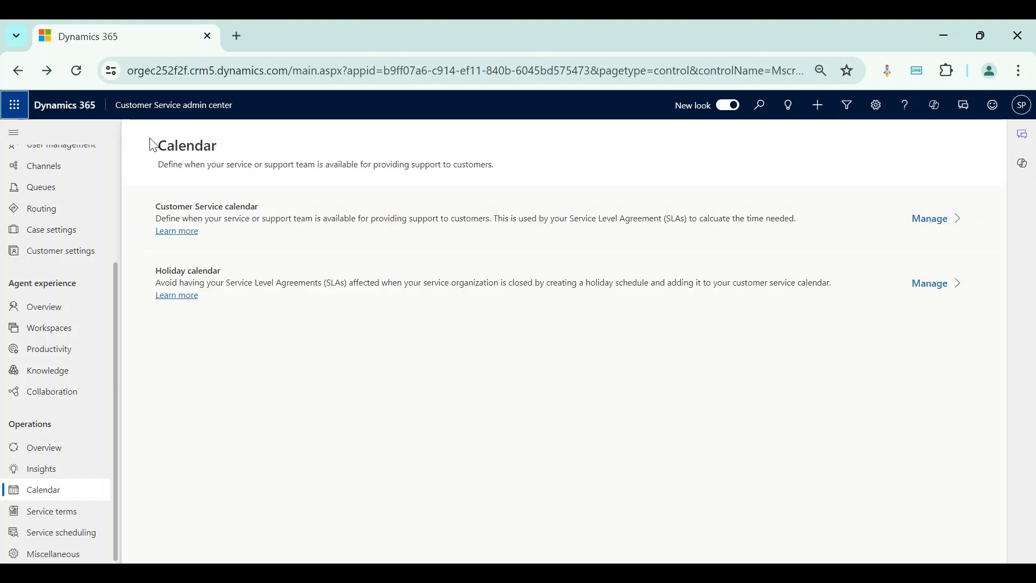
left_click(937, 221)
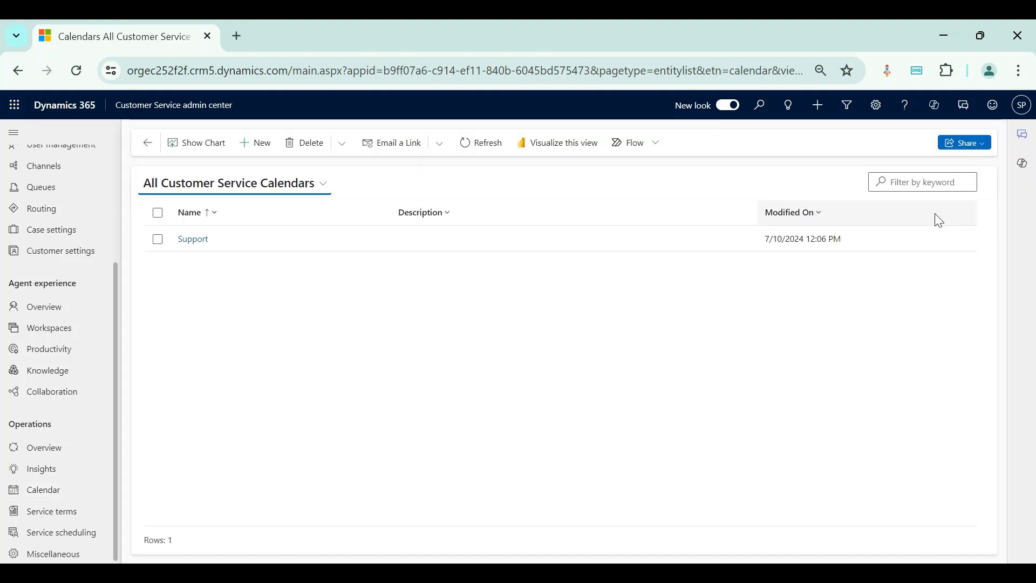
left_click(158, 239)
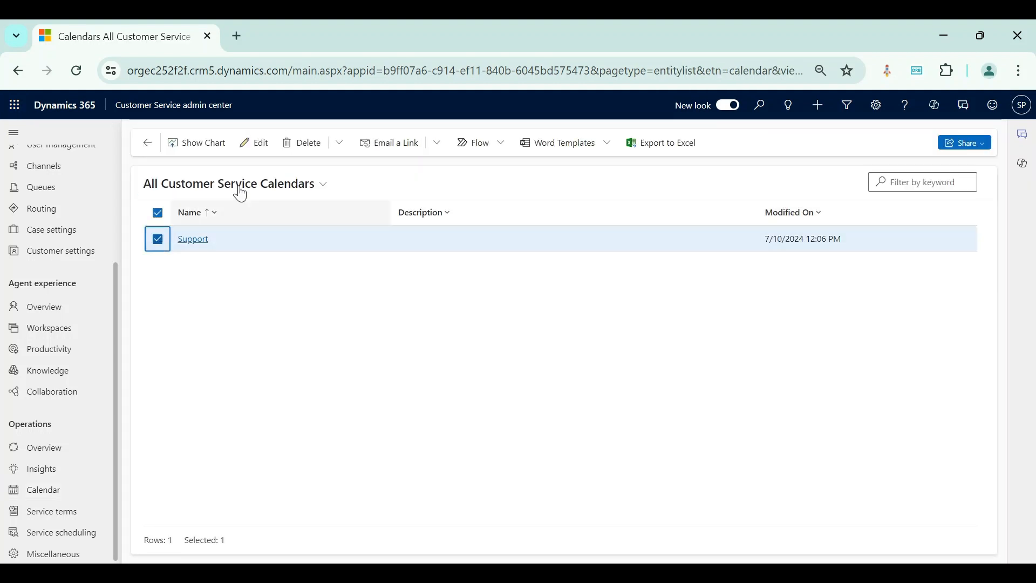
left_click(295, 145)
left_click(555, 372)
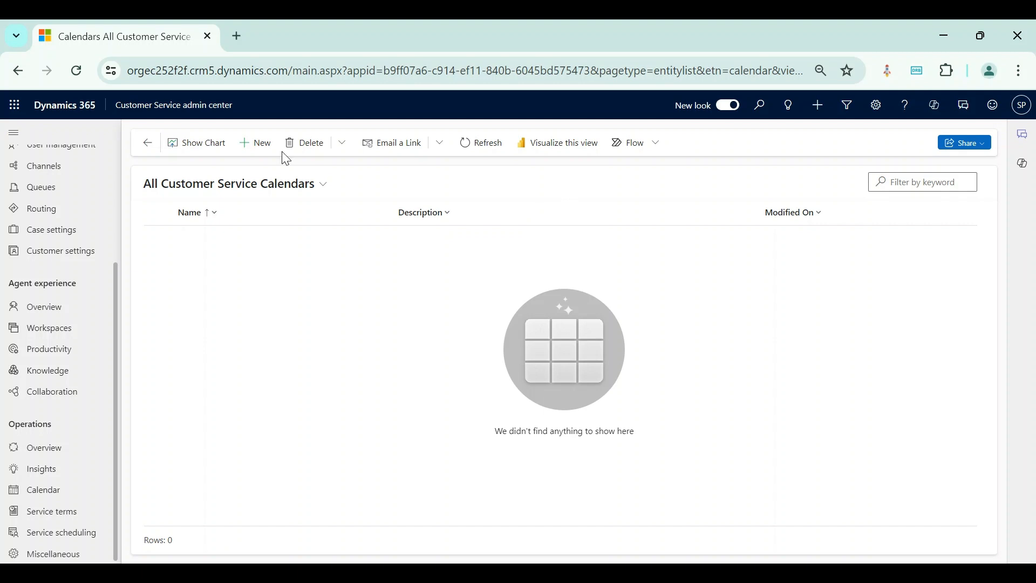
Create a new customer service schedule named India Support Team.
left_click(257, 145)
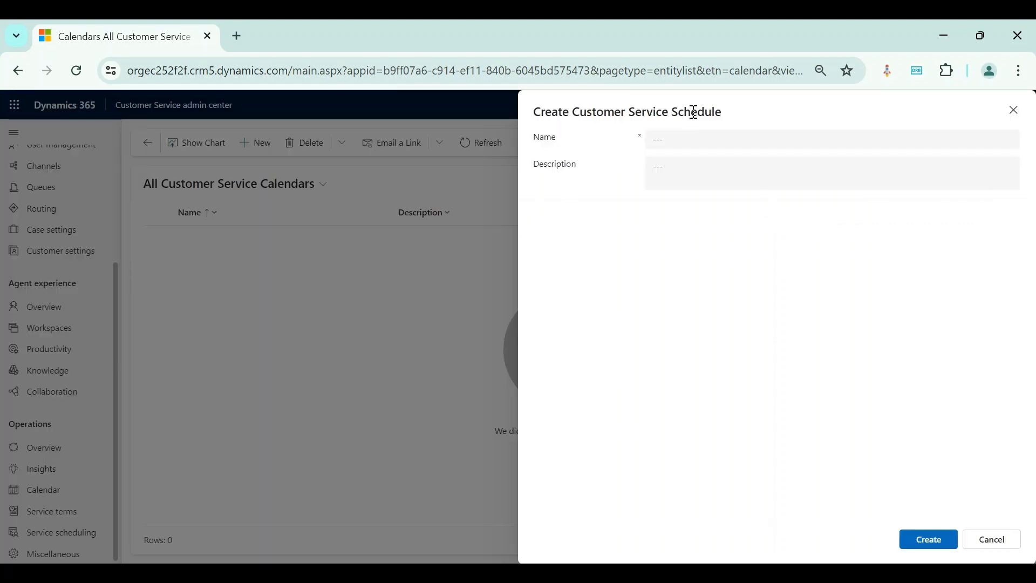
left_click(690, 138)
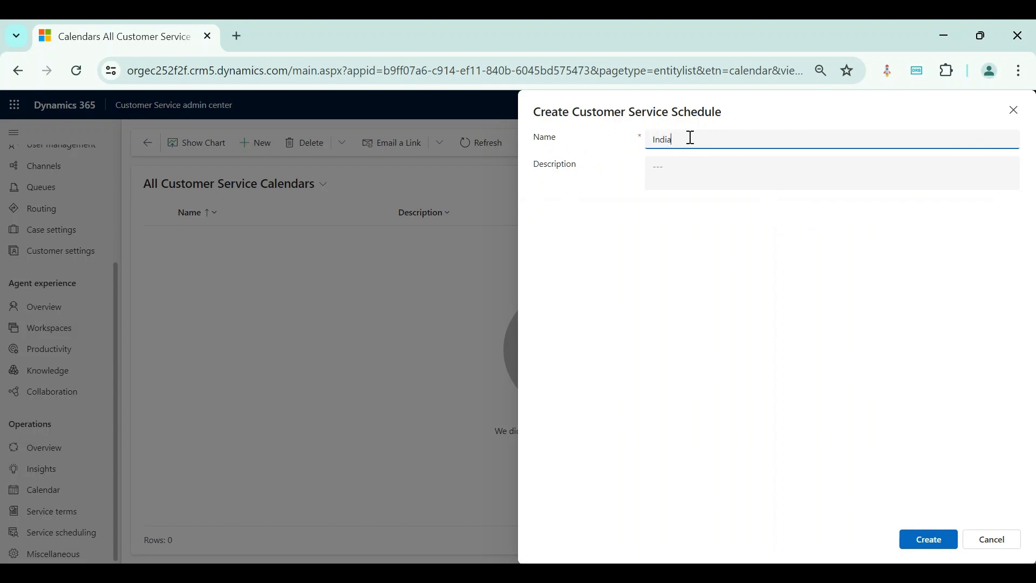
type("India Support Team")
left_click(782, 298)
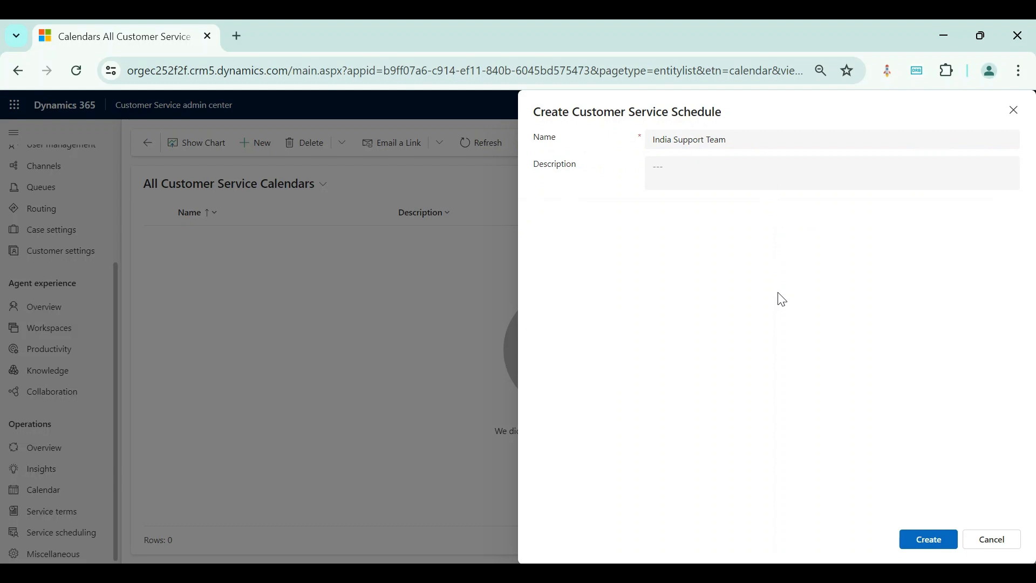
left_click(928, 540)
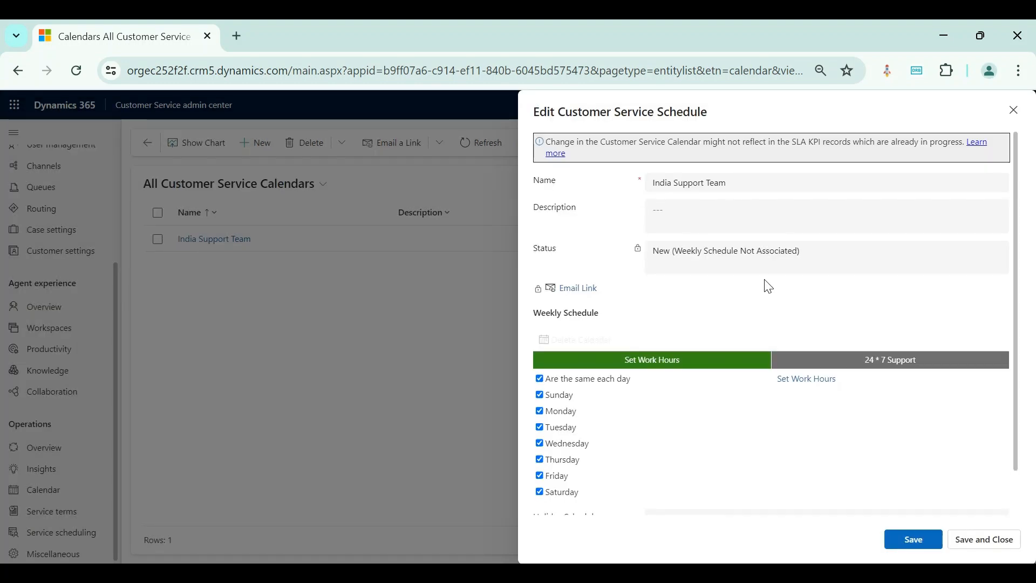
Compare the 24 * 7 Support option with Set Work Hours in the weekly schedule, returning to Set Work Hours.
scroll(645, 289, "down", 1)
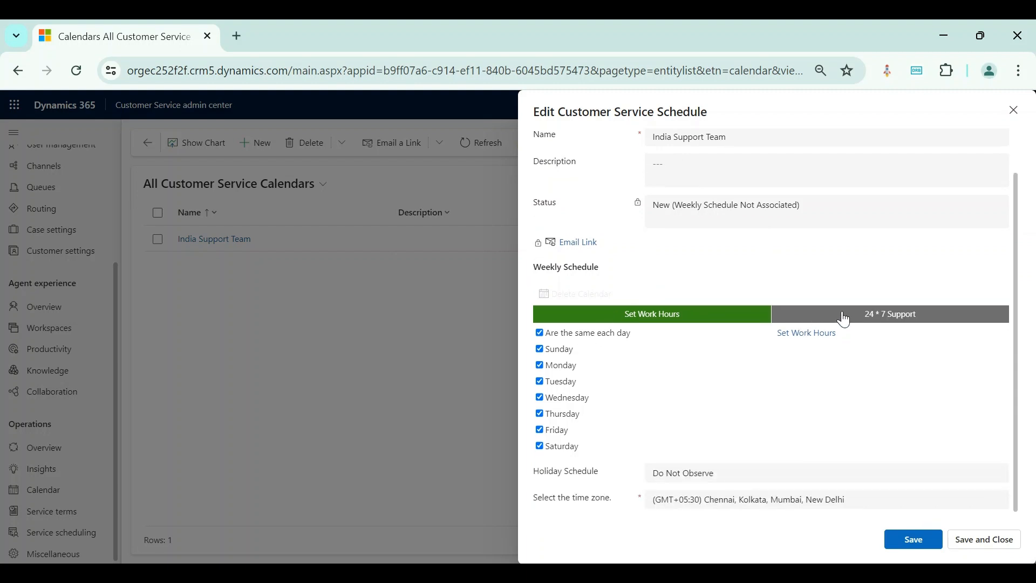
left_click(878, 315)
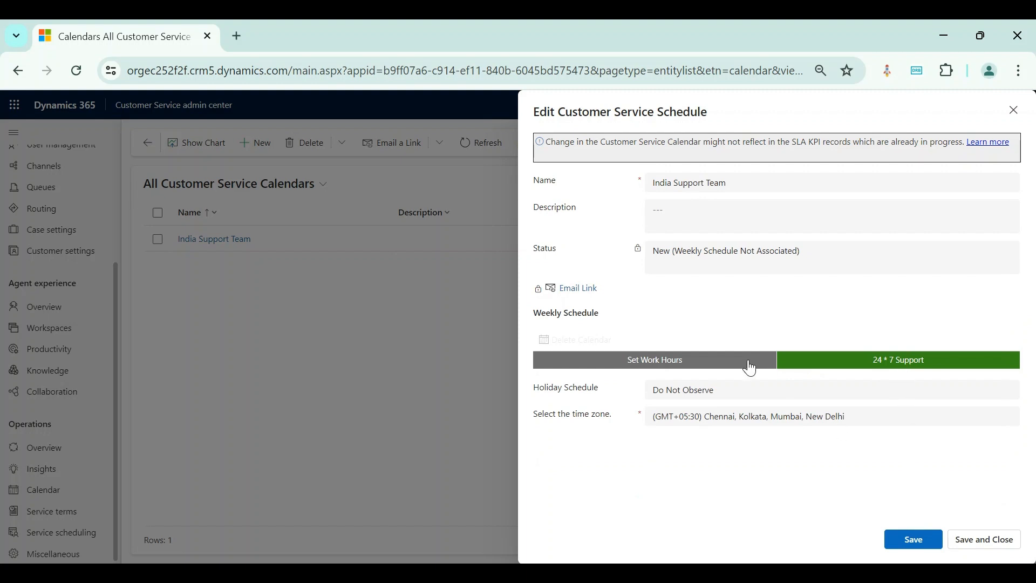
left_click(700, 360)
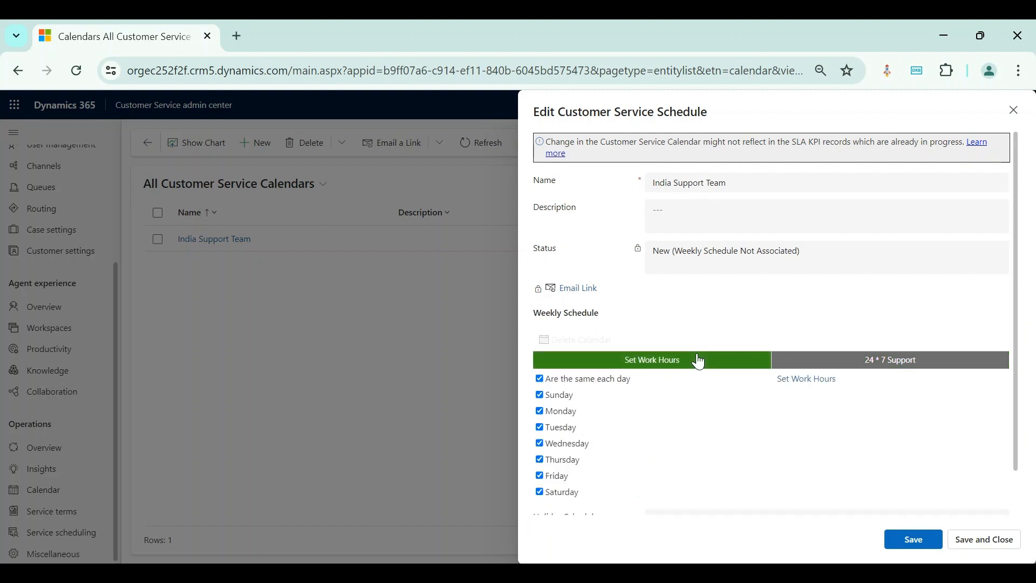
scroll(696, 365, "down", 1)
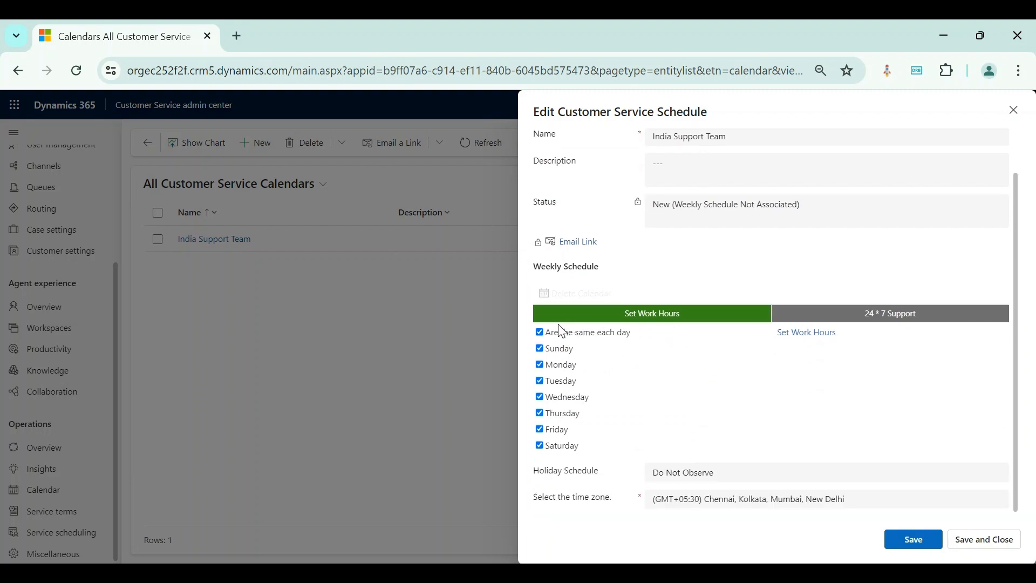
Exclude Sunday and Saturday from the weekly schedule's working days and keep work hours the same each day.
left_click(539, 332)
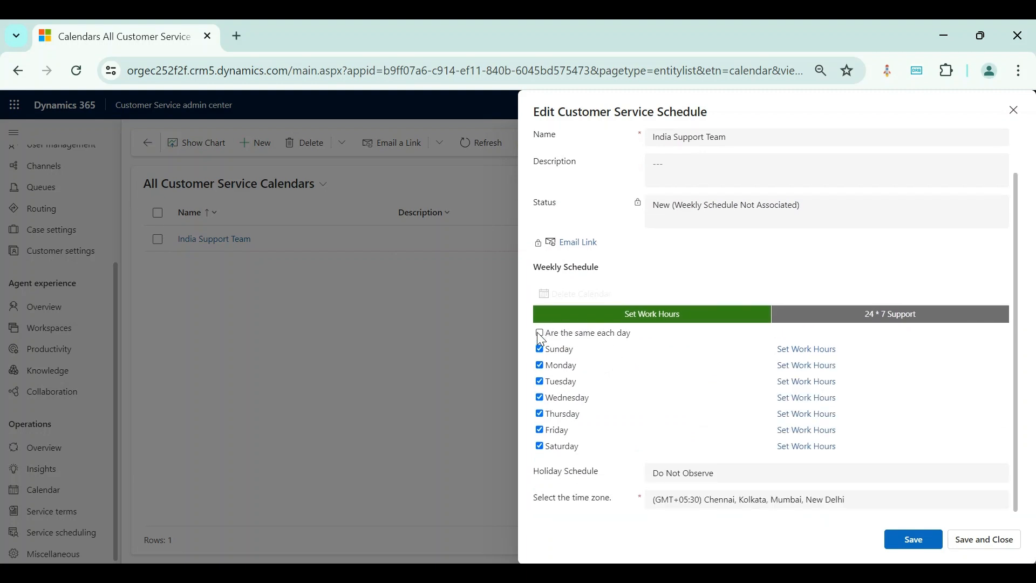
left_click(539, 333)
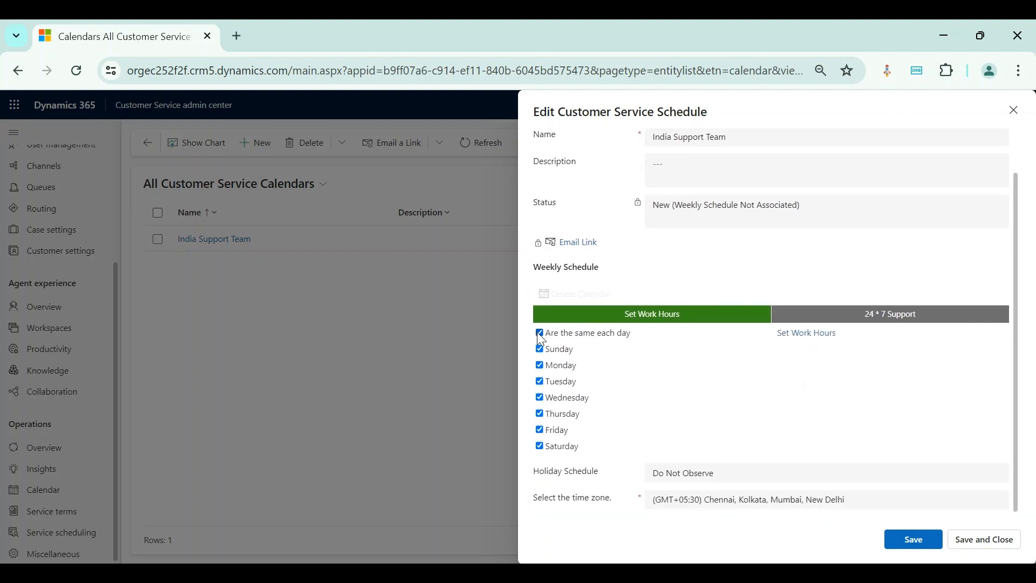
left_click(540, 333)
left_click(541, 350)
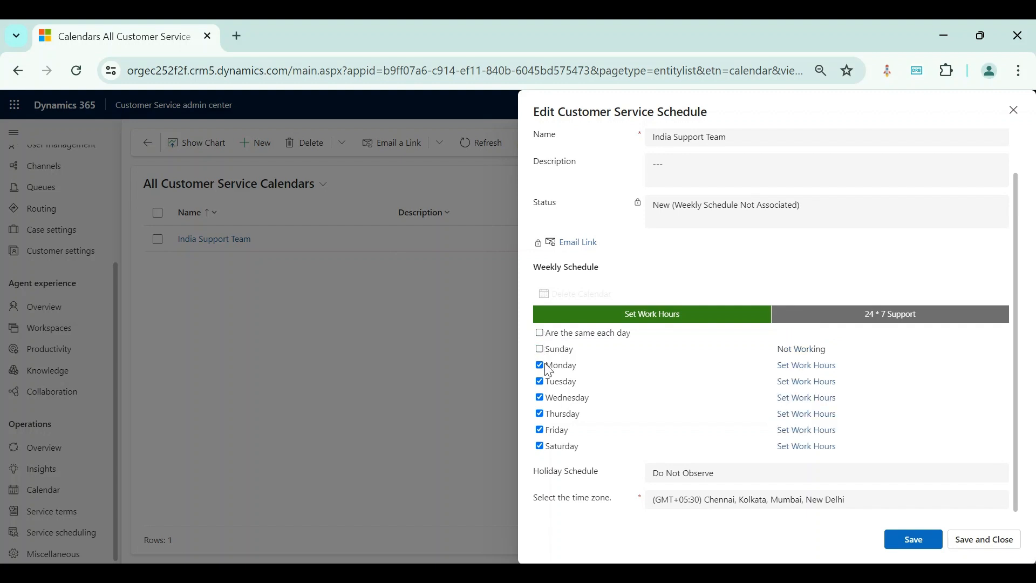
left_click(539, 447)
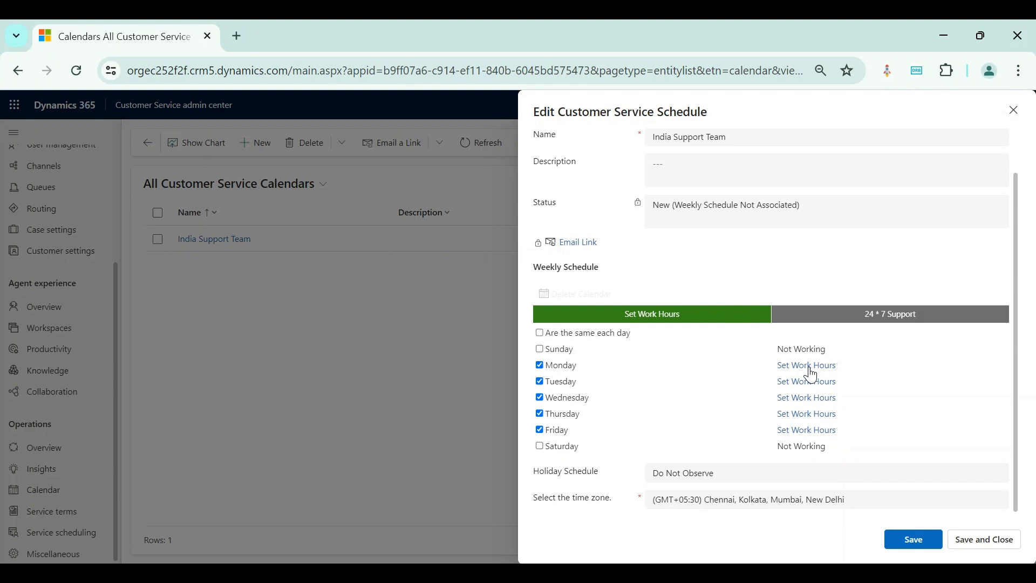
left_click(540, 333)
left_click(540, 333)
left_click(541, 333)
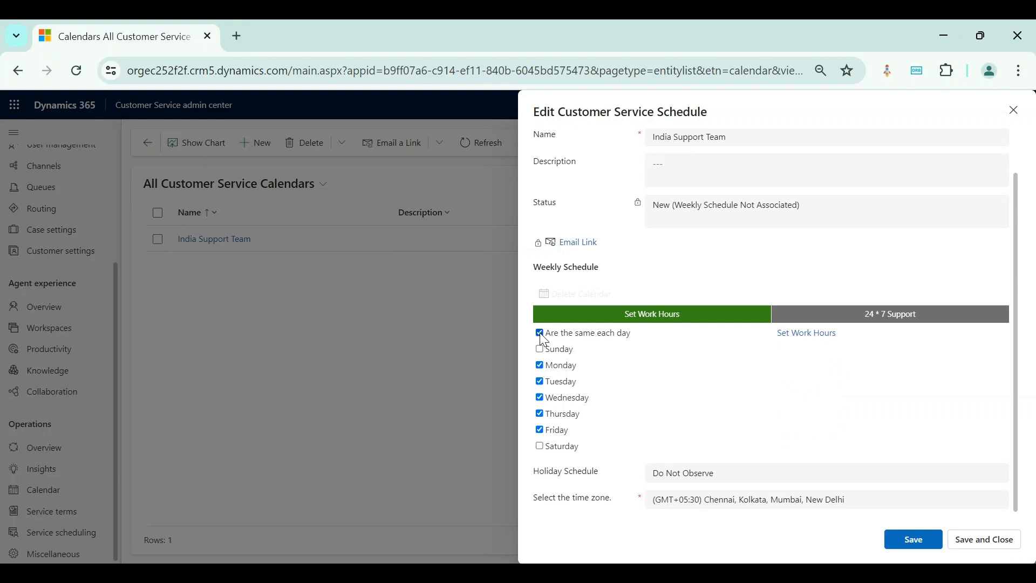
Set the weekly schedule's work hours to start at 9:00 AM and end at 6:00 PM.
left_click(795, 334)
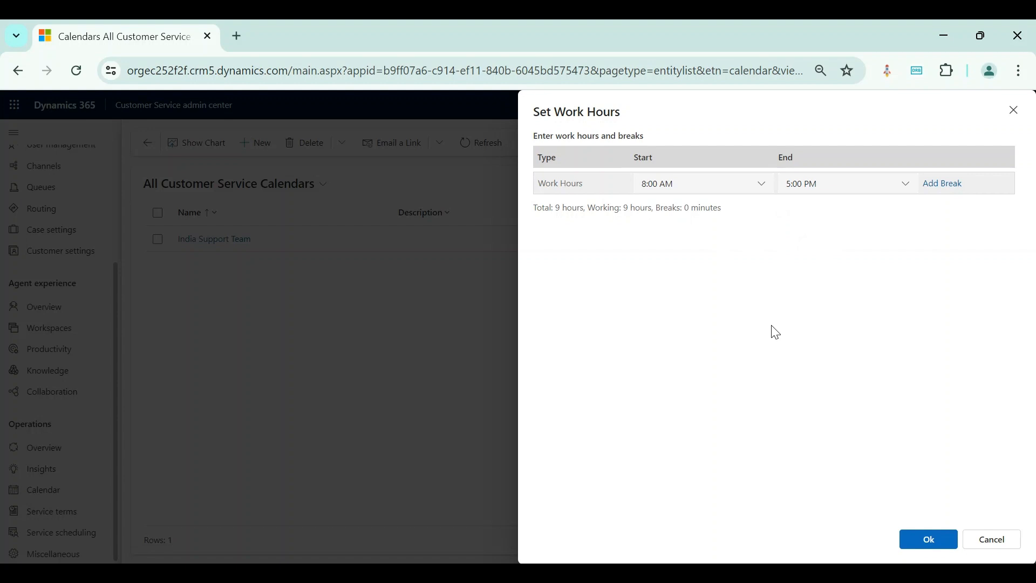
left_click(760, 186)
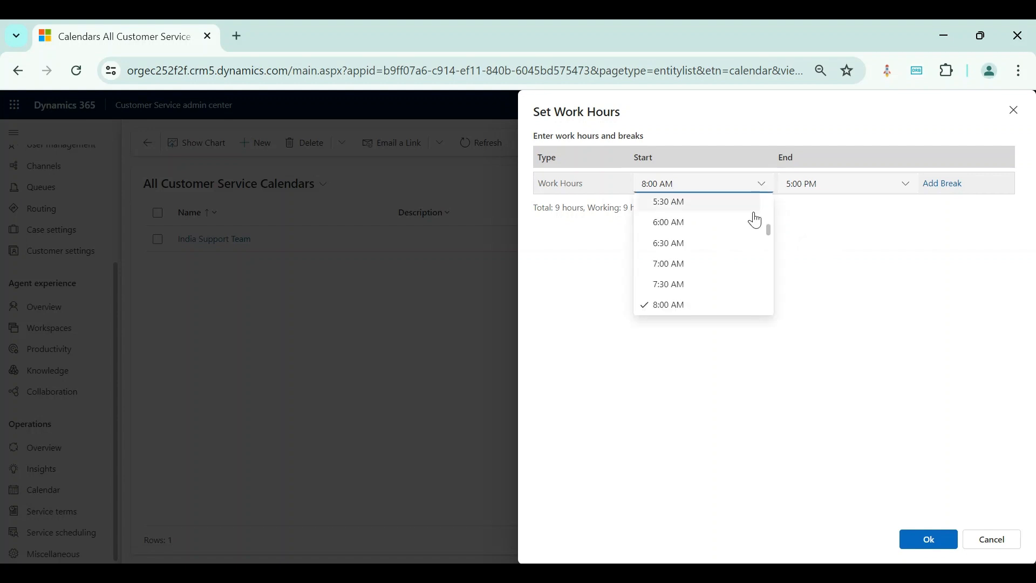
scroll(729, 272, "down", 1)
left_click(697, 303)
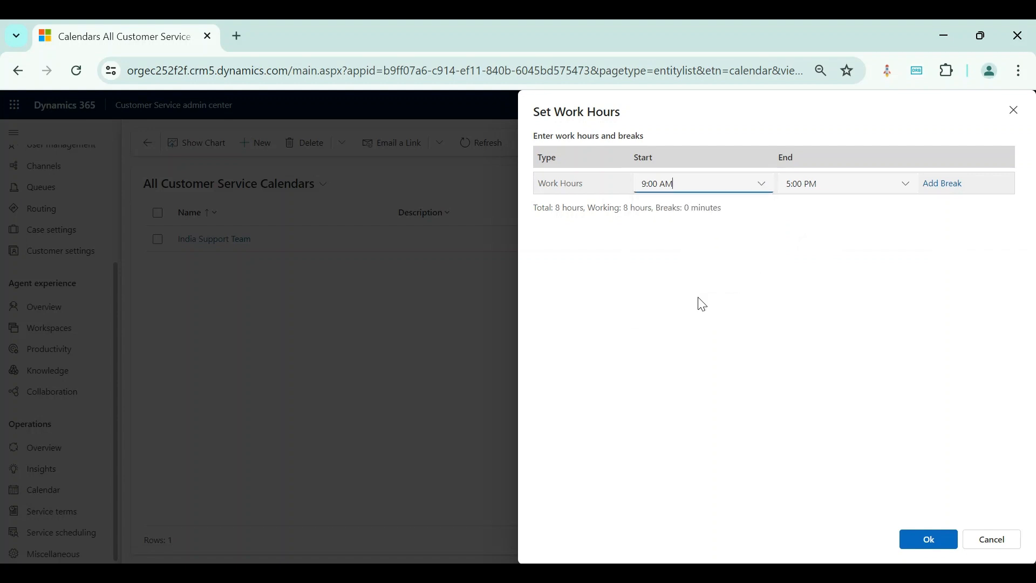
left_click(850, 212)
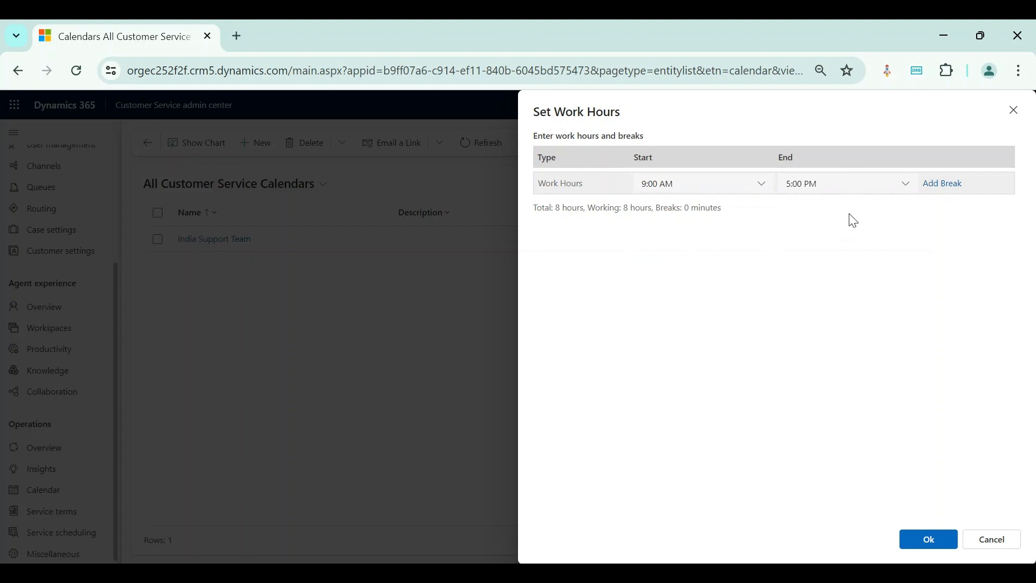
left_click(907, 188)
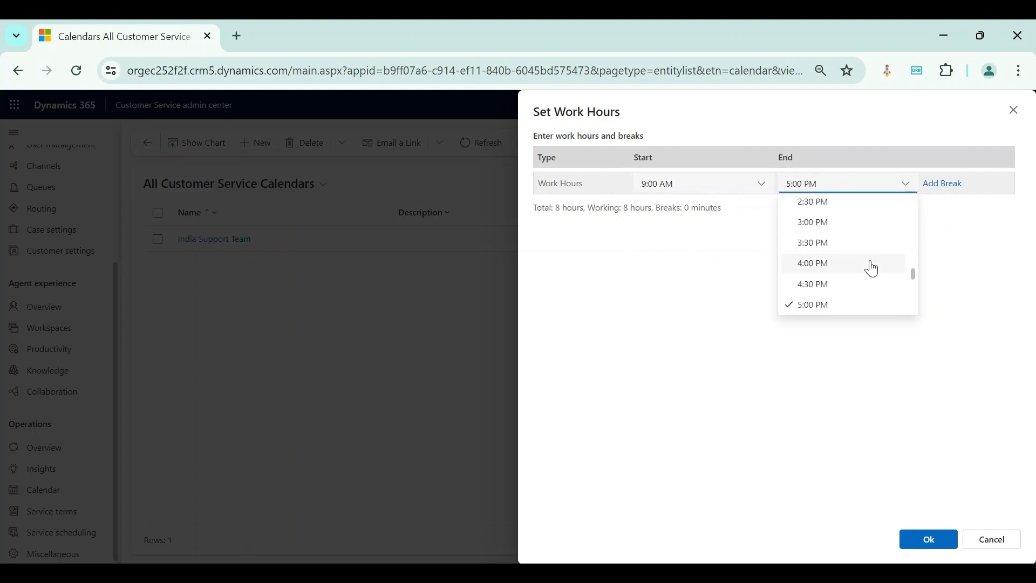
scroll(869, 267, "down", 1)
left_click(847, 299)
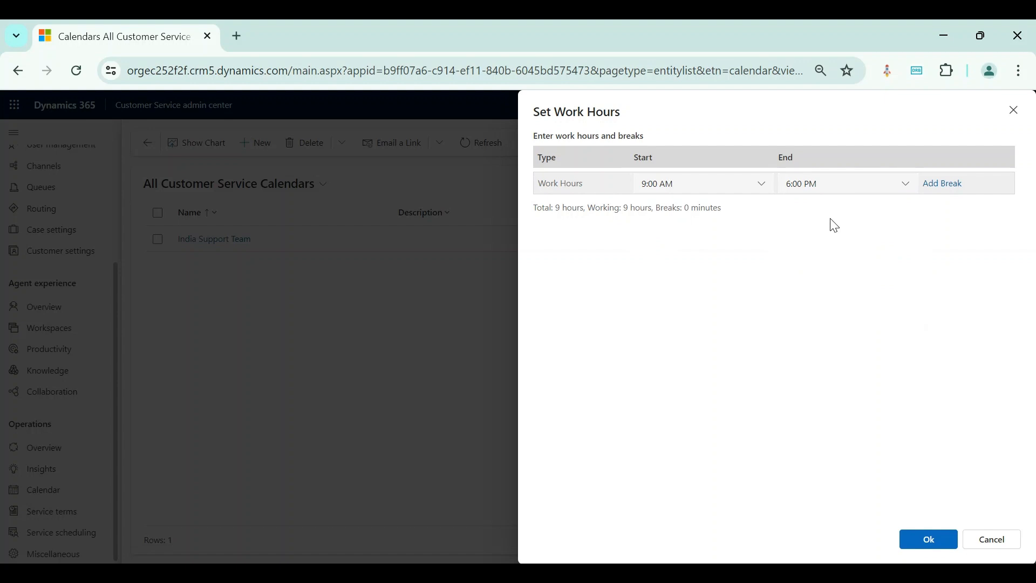
Add a break from 1:00 PM to 2:00 PM to the work hours and confirm them.
left_click(931, 192)
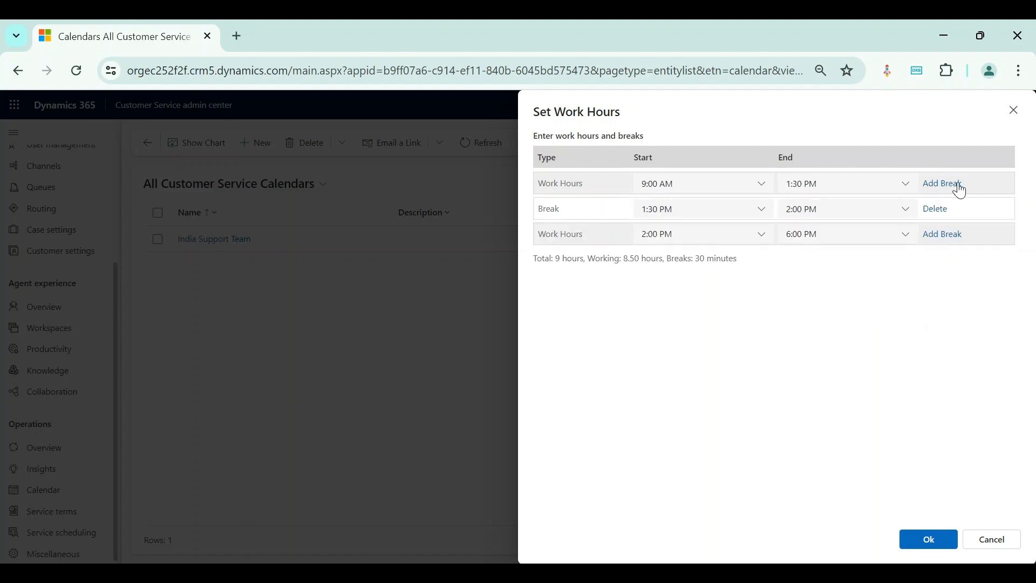
left_click(910, 184)
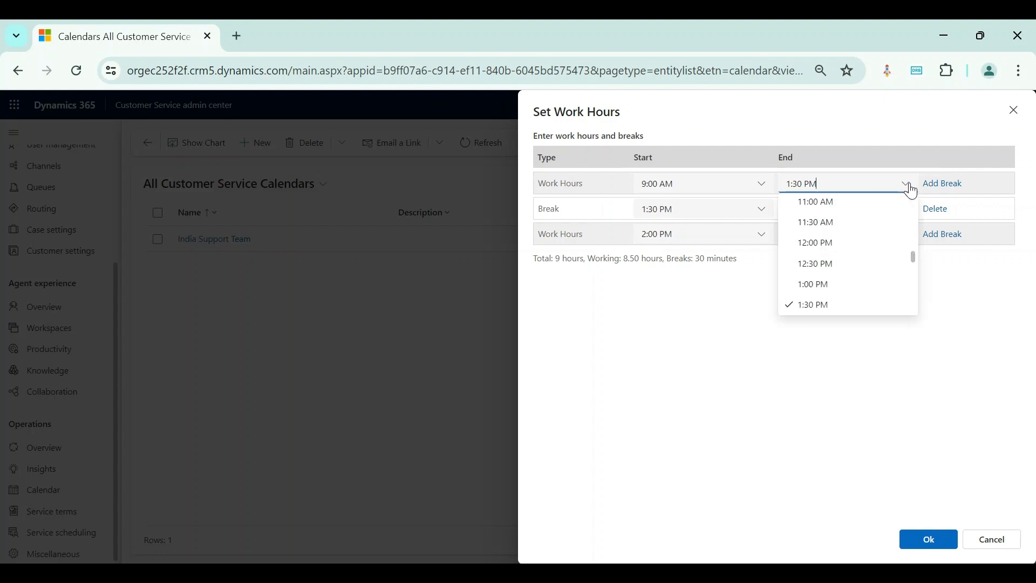
left_click(839, 286)
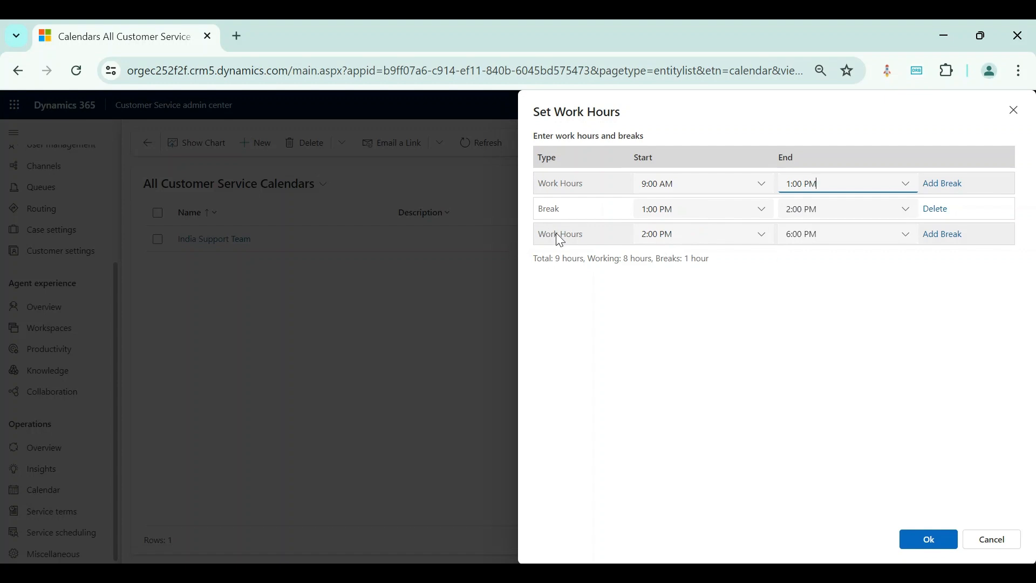
left_click(932, 542)
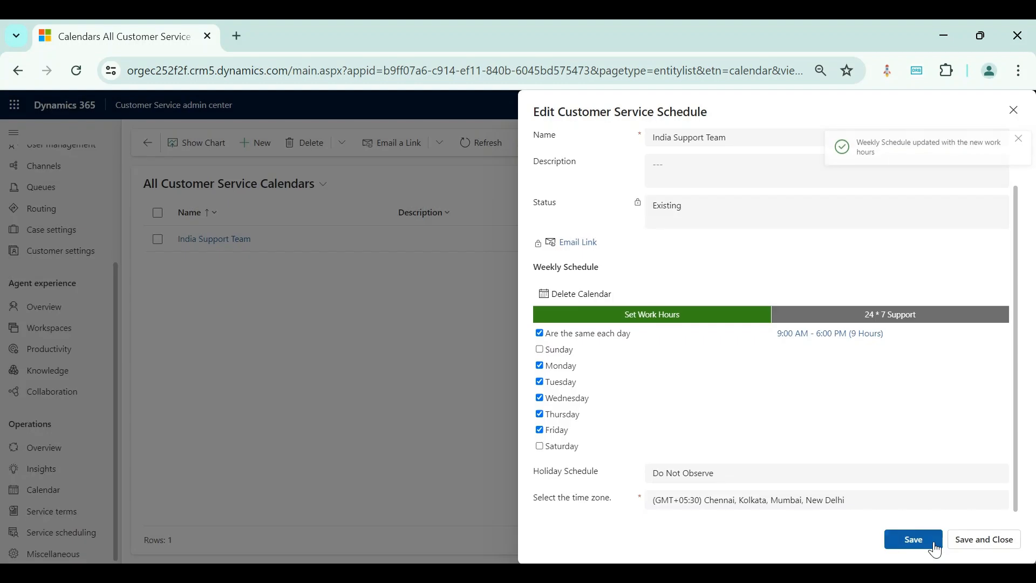
Check the time zone choices for the India Support Team schedule without changing the selection.
double_click(563, 497)
left_click(587, 502)
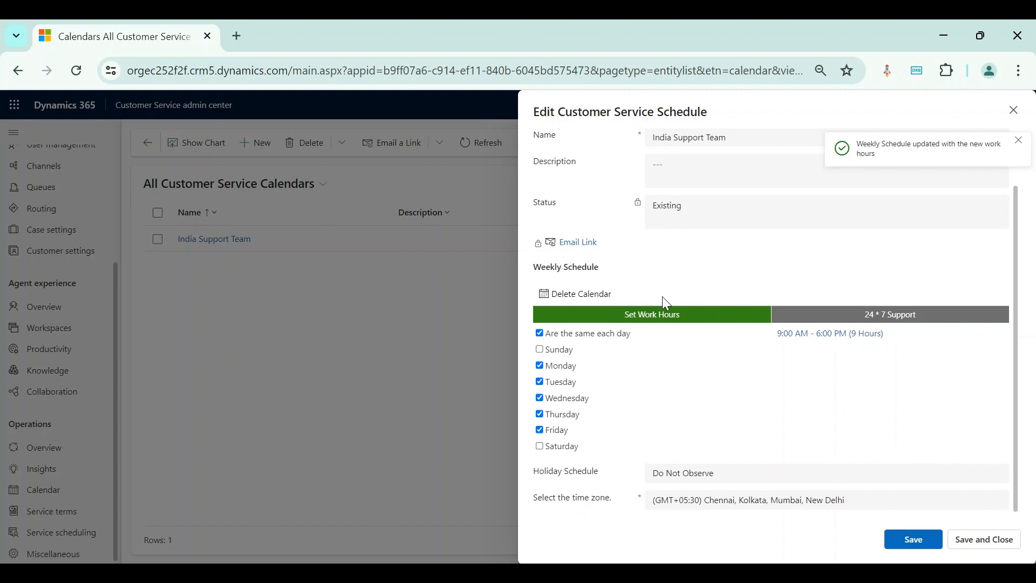
left_click(711, 505)
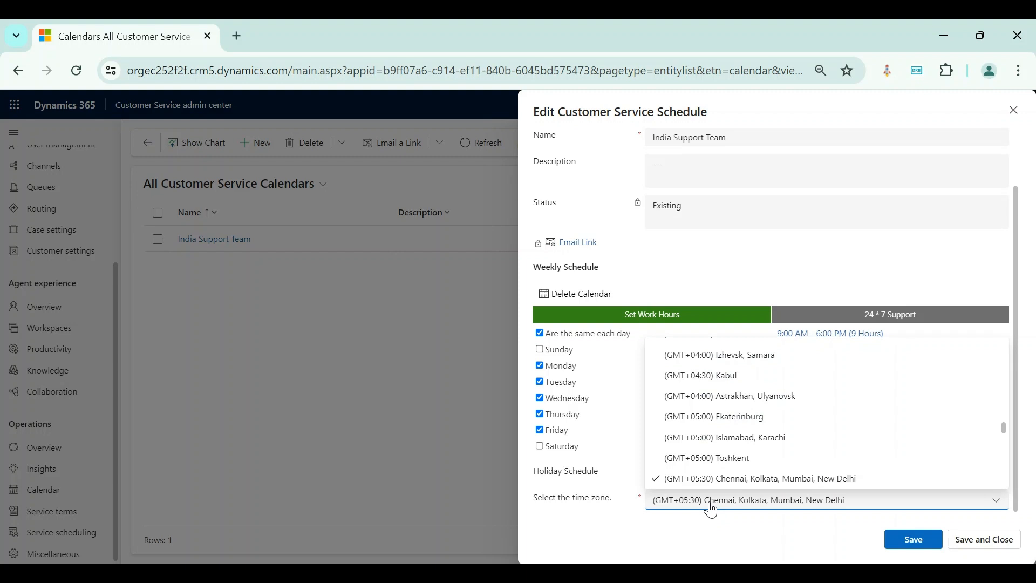
left_click(626, 518)
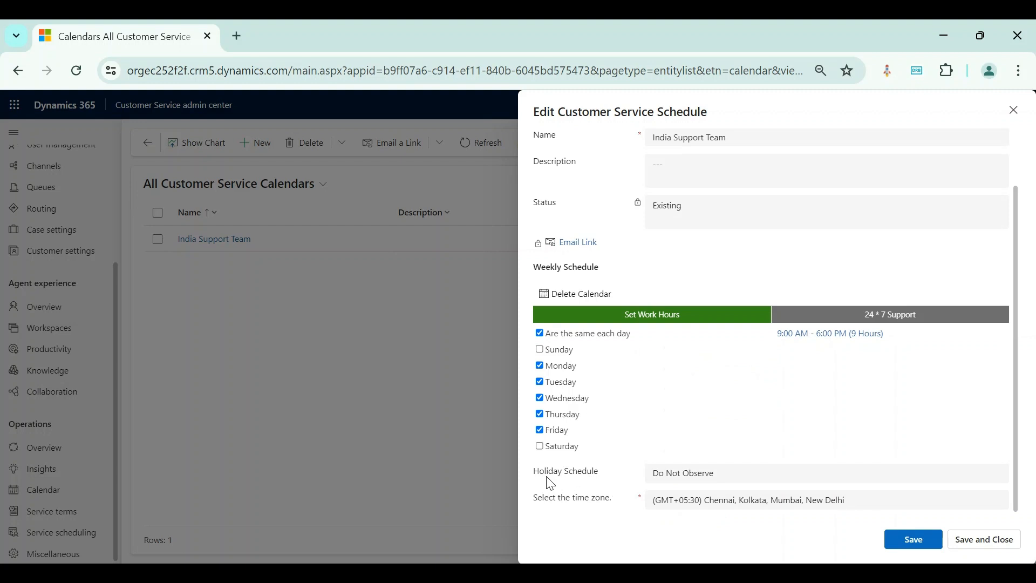
Set the schedule to observe the India 2024 holiday schedule, then save and close it.
left_click(705, 481)
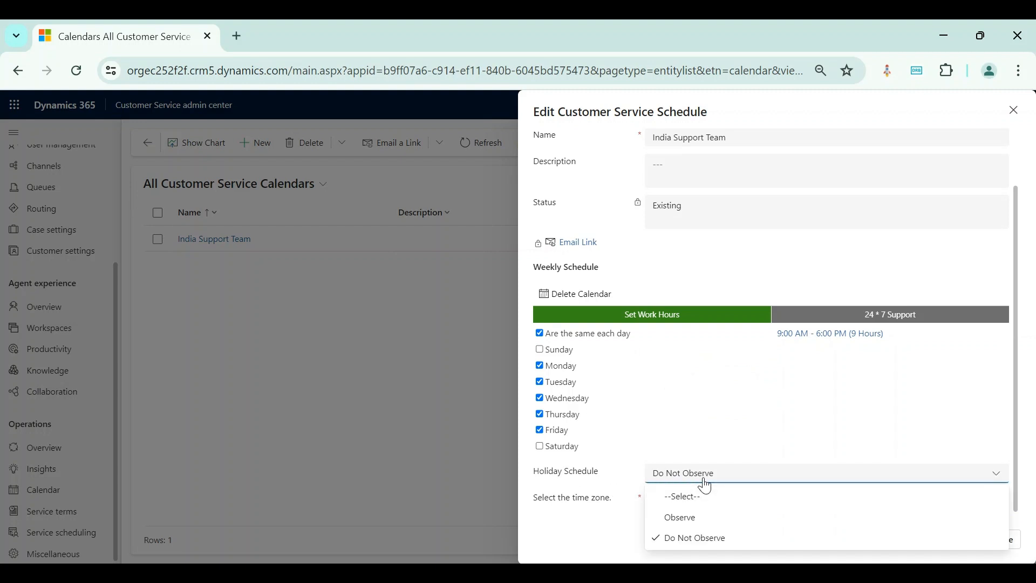
left_click(703, 518)
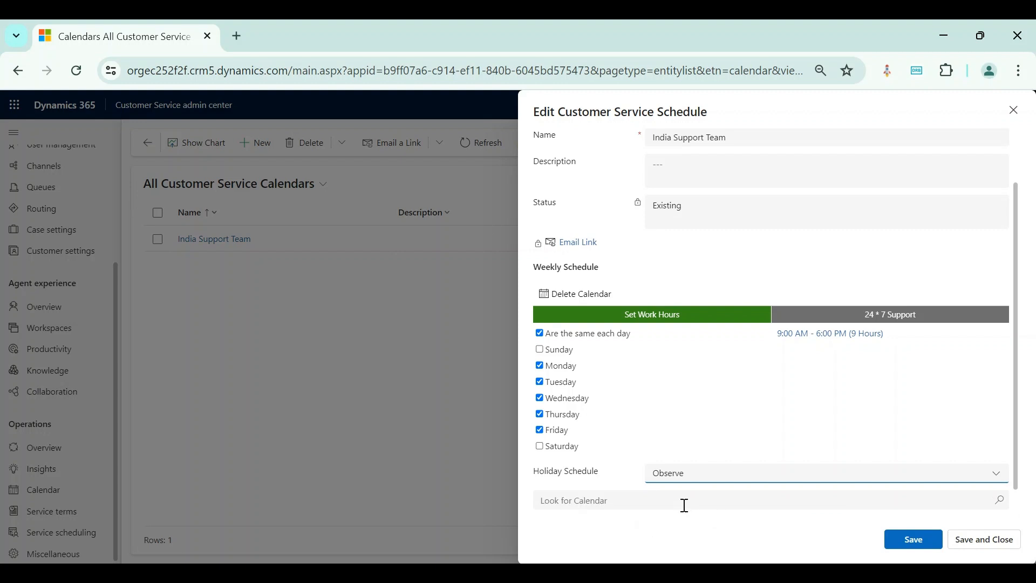
left_click(684, 504)
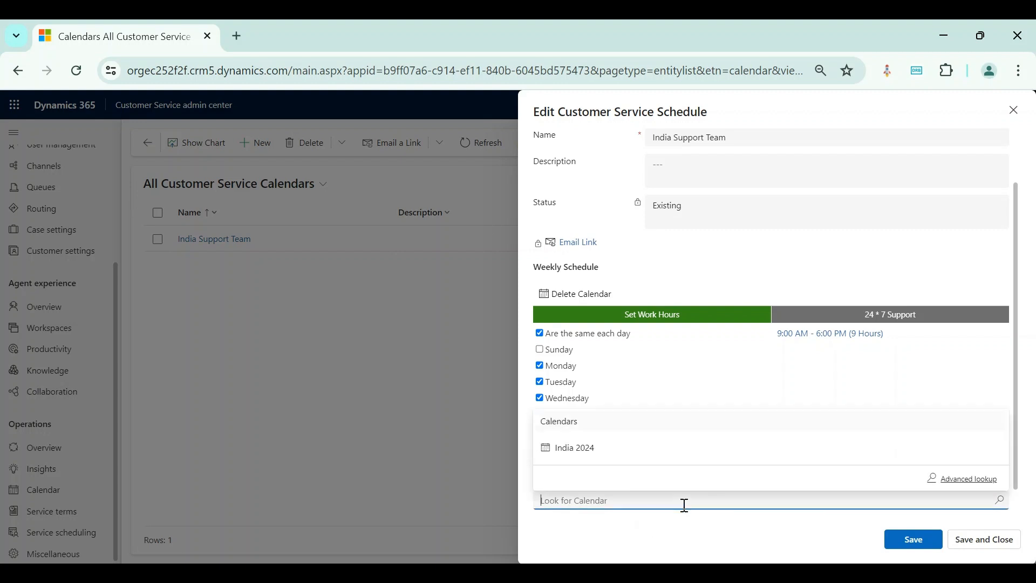
left_click(625, 460)
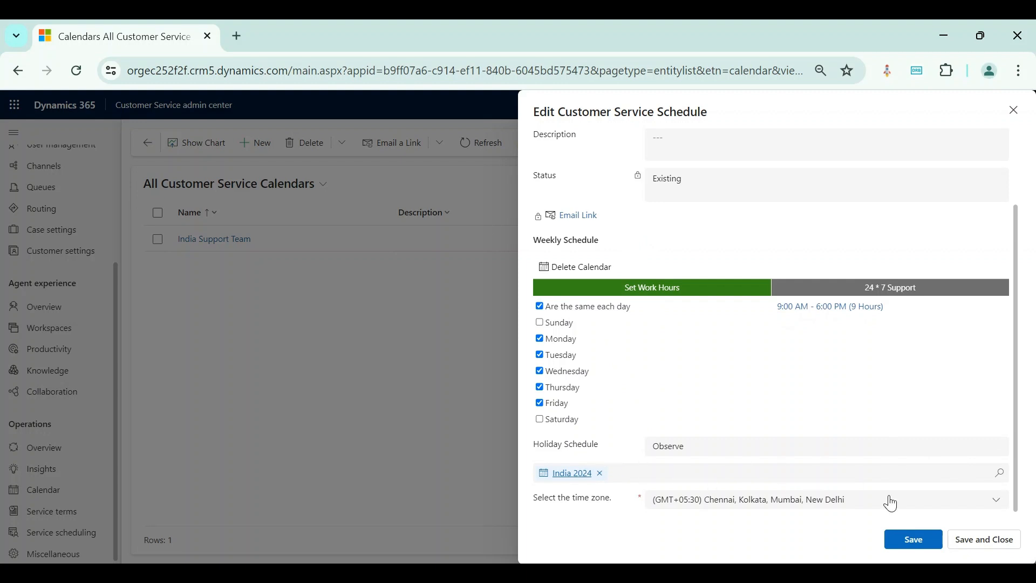
left_click(923, 543)
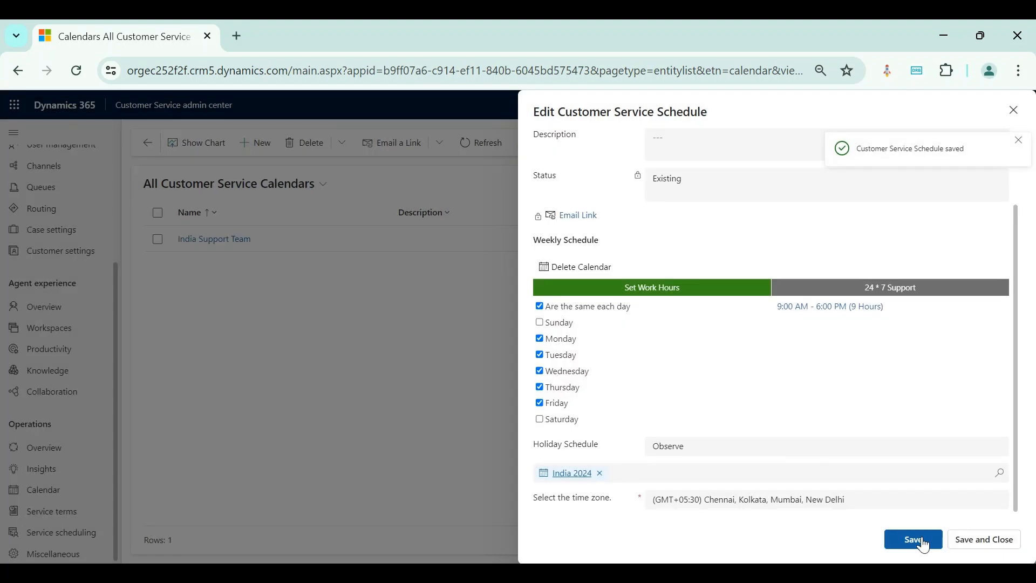
left_click(993, 543)
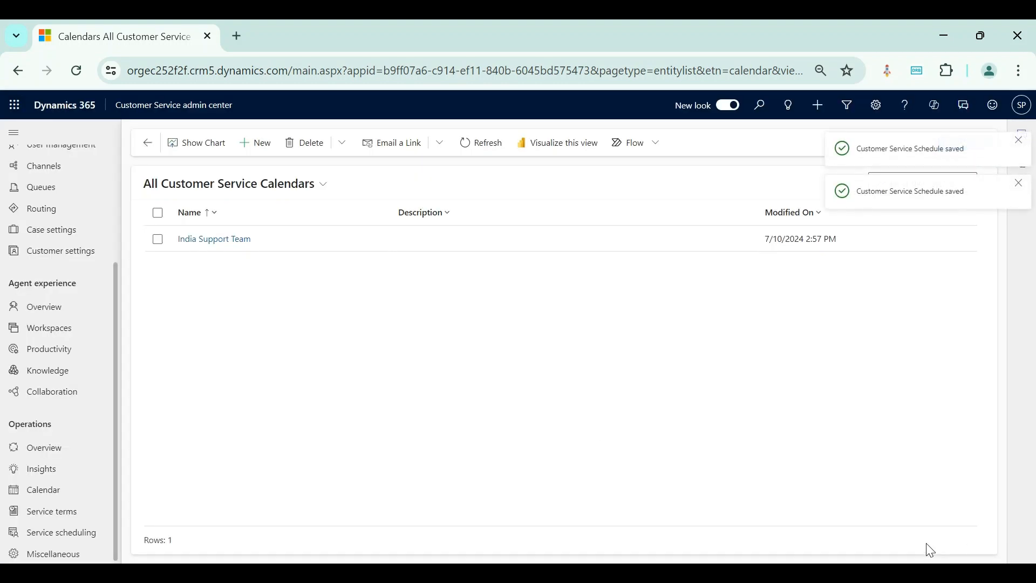
Leave the customer service calendars and open the SLA KPIs list in the service terms.
left_click(146, 141)
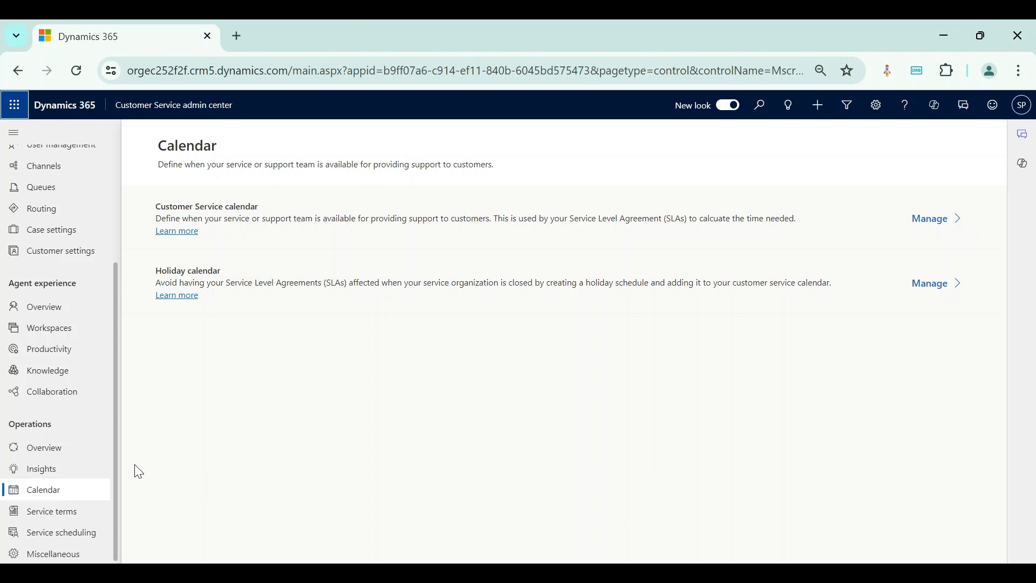
left_click(63, 519)
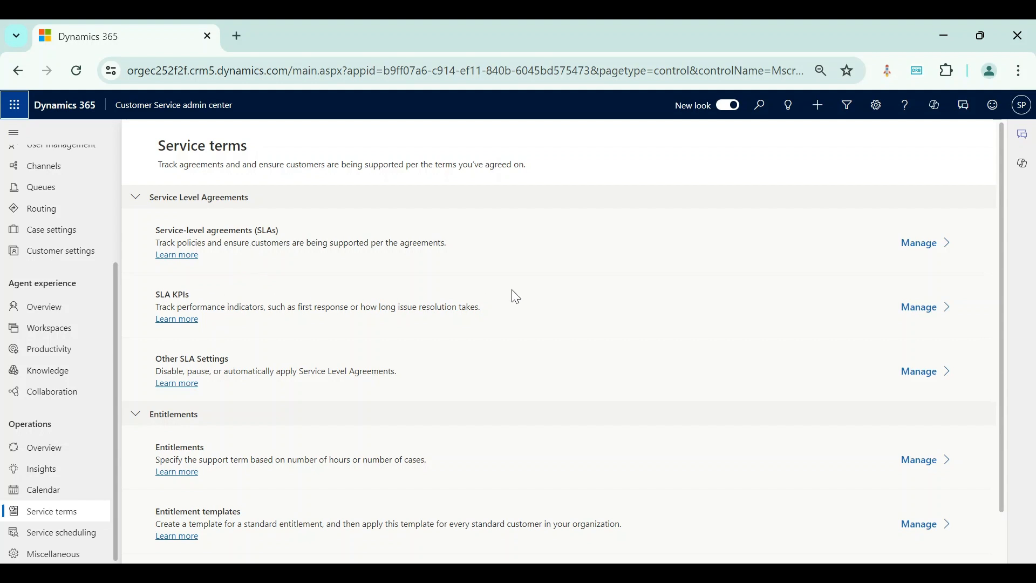
left_click(935, 311)
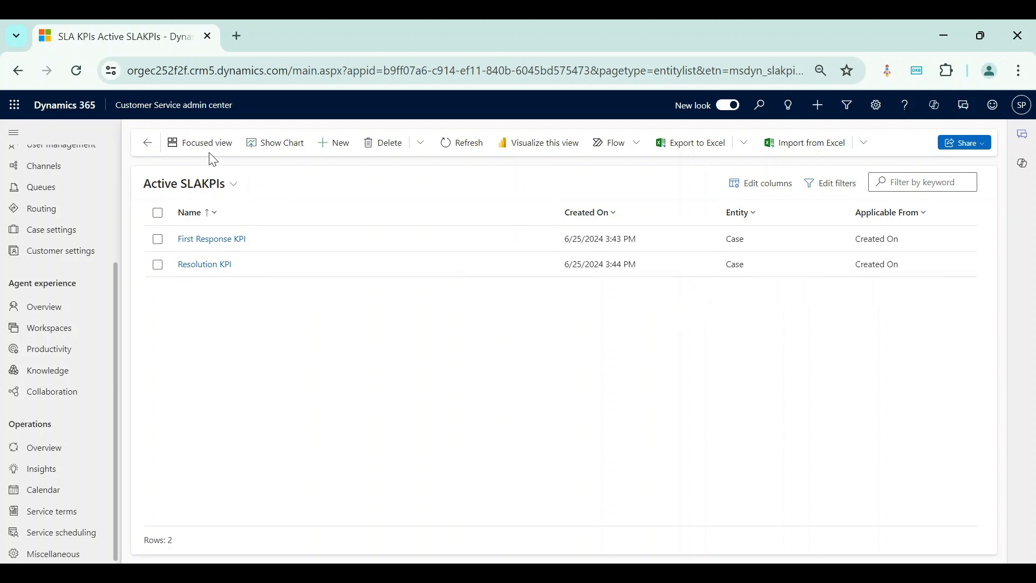
Review the entity, KPI field and applicable-from settings of the First Response KPI and Resolution KPI records.
left_click(215, 244)
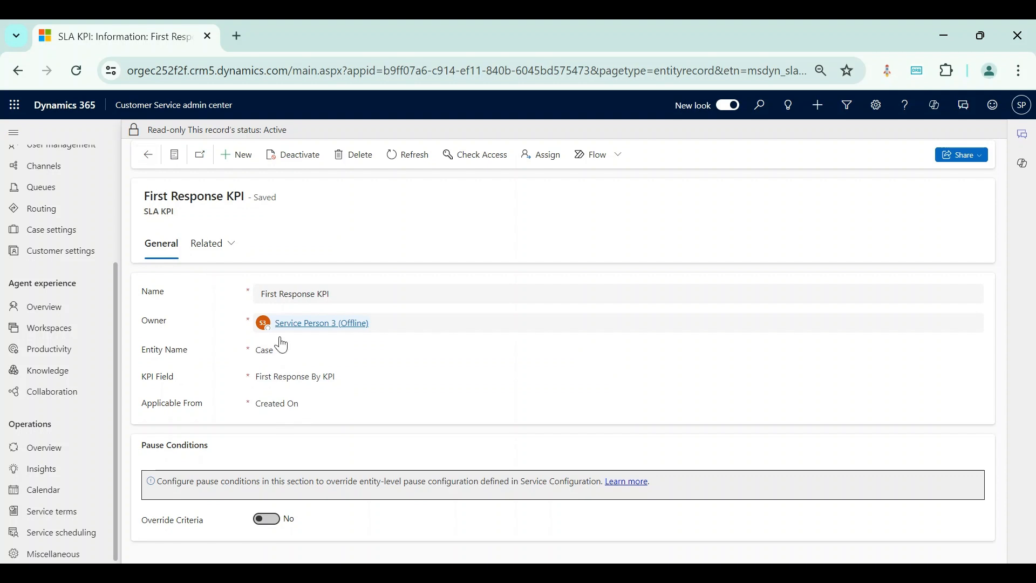
left_click(147, 156)
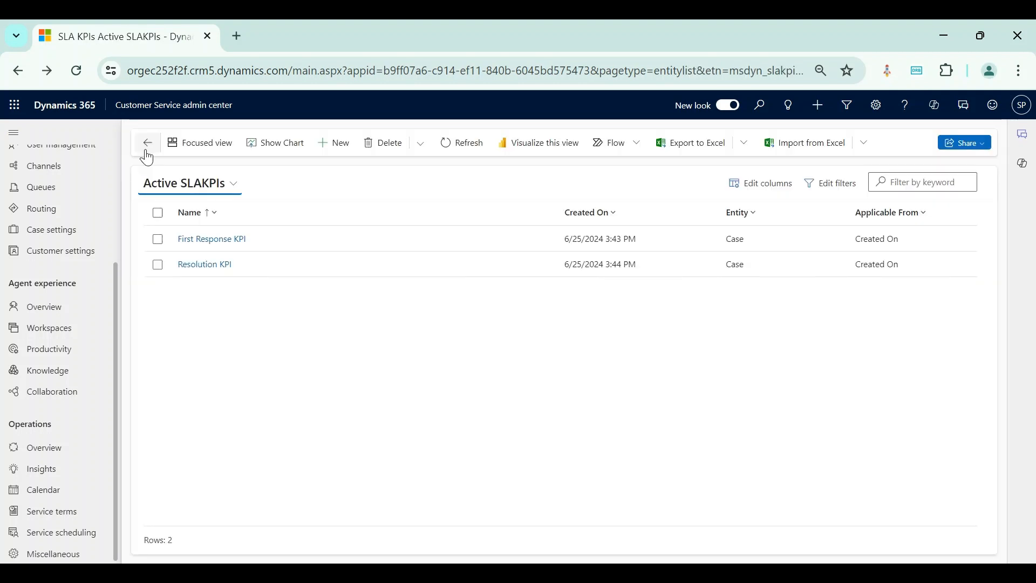
left_click(213, 268)
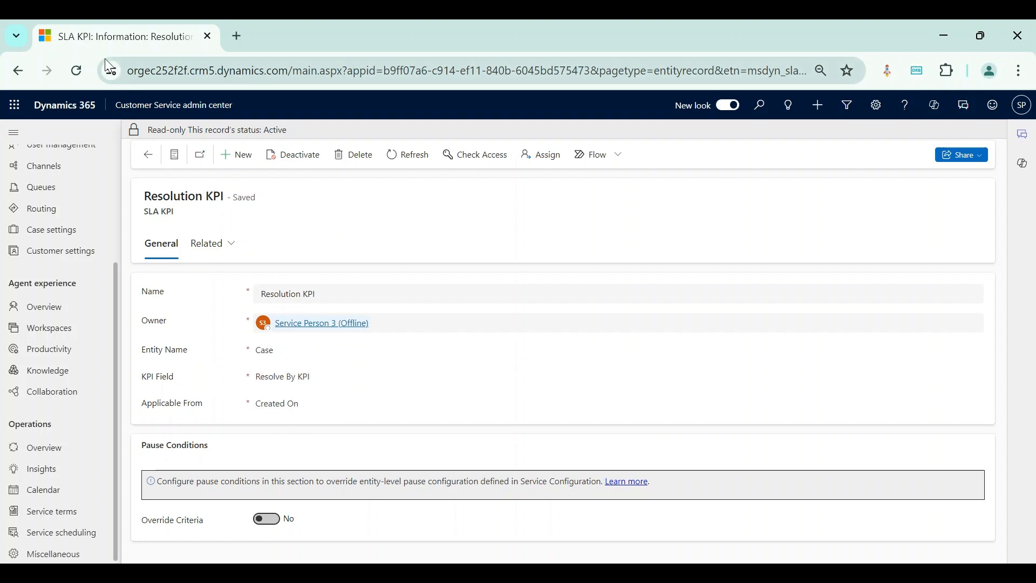
left_click(156, 162)
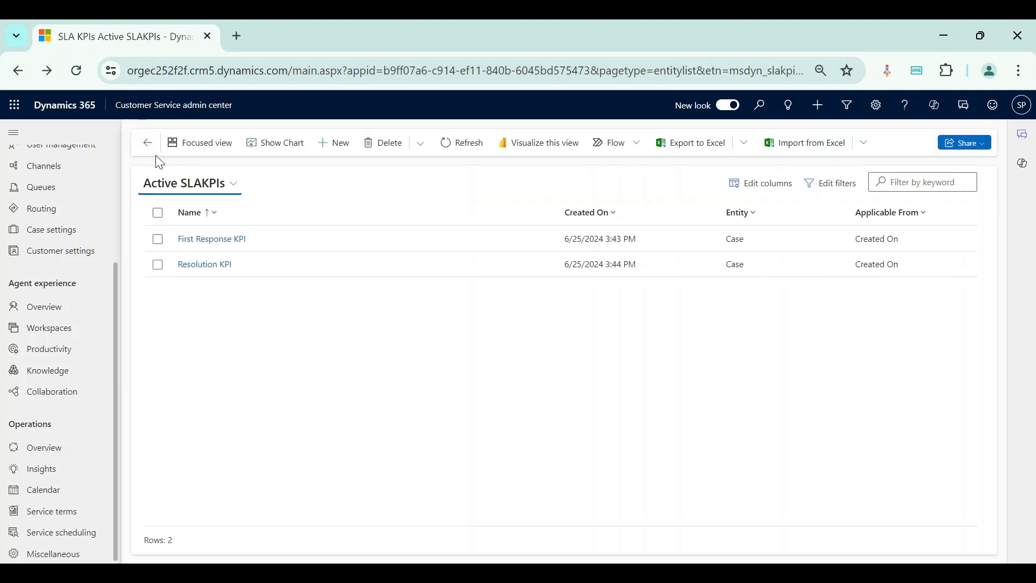
Start a new SLA KPI with Case as the entity and First Response By KPI as the KPI field.
left_click(330, 144)
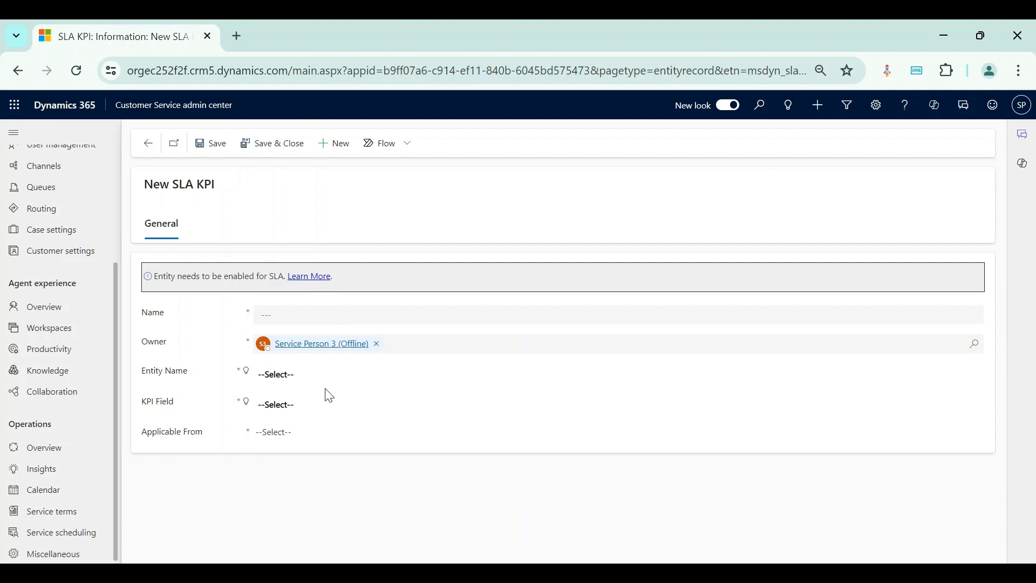
left_click(325, 374)
type("cas")
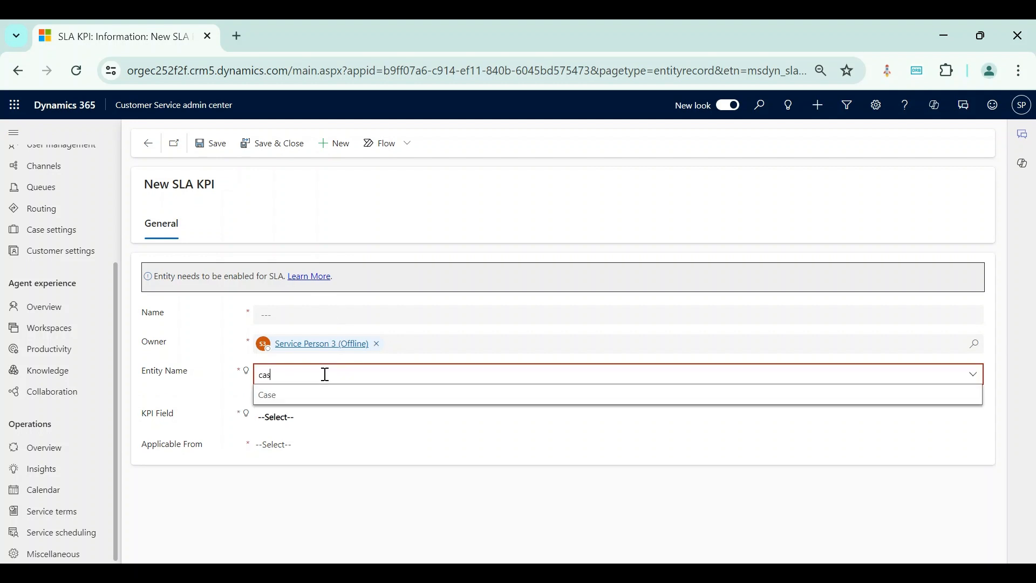
left_click(324, 395)
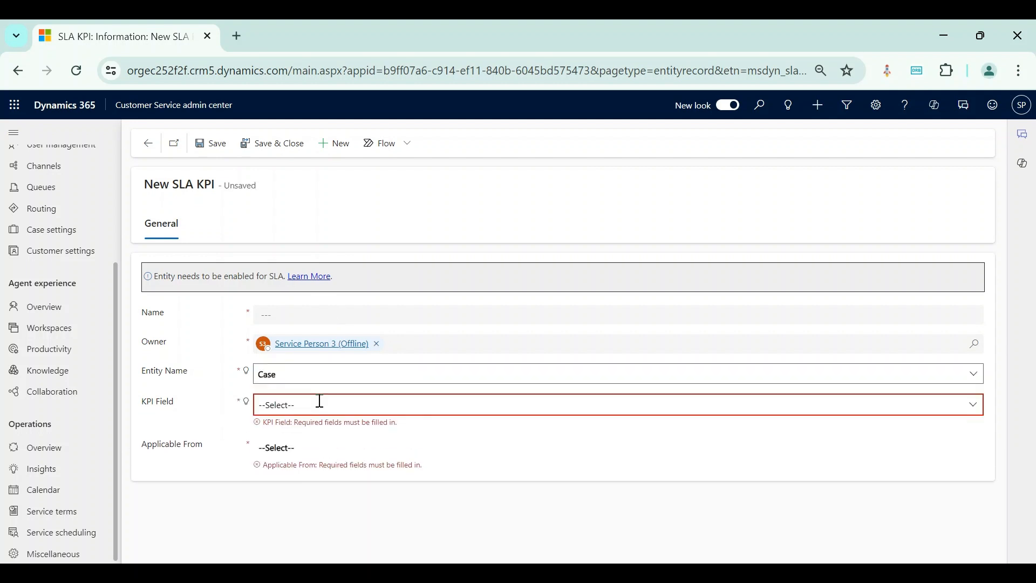
left_click(320, 400)
left_click(974, 406)
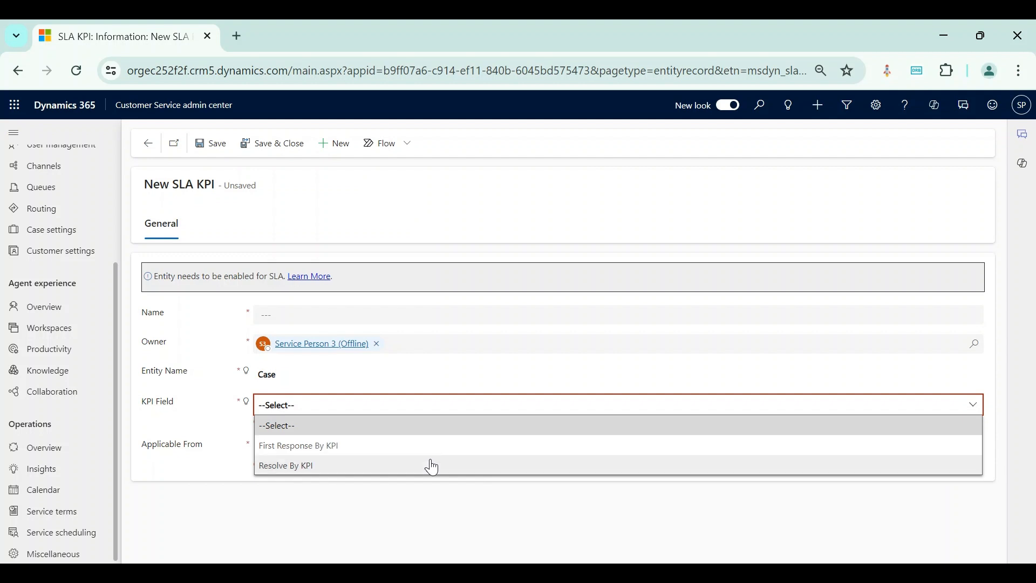
left_click(397, 453)
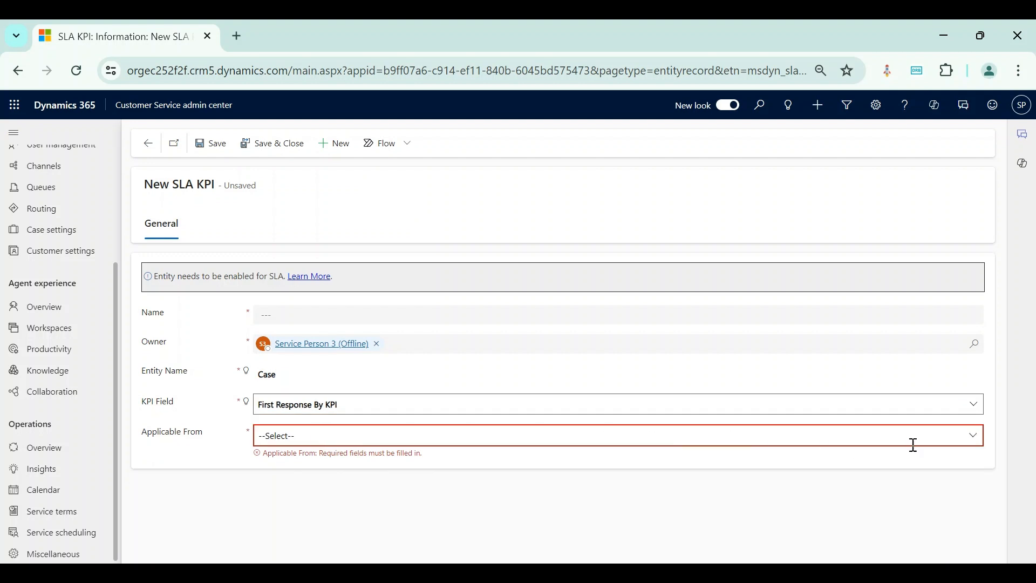
Look through the applicable-from choices for the new SLA KPI without selecting one, and discard the unsaved record.
left_click(981, 443)
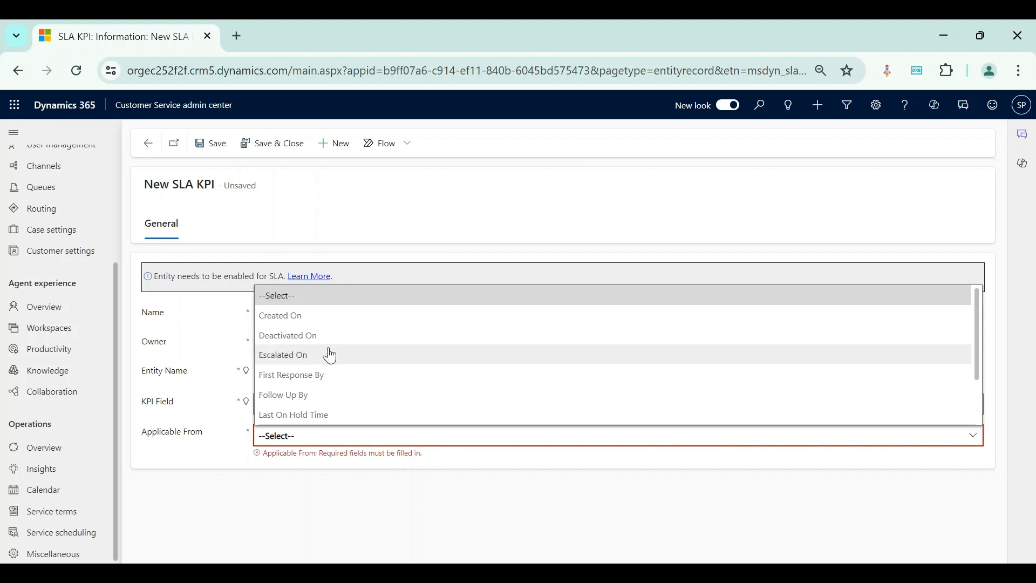
scroll(306, 395, "down", 3)
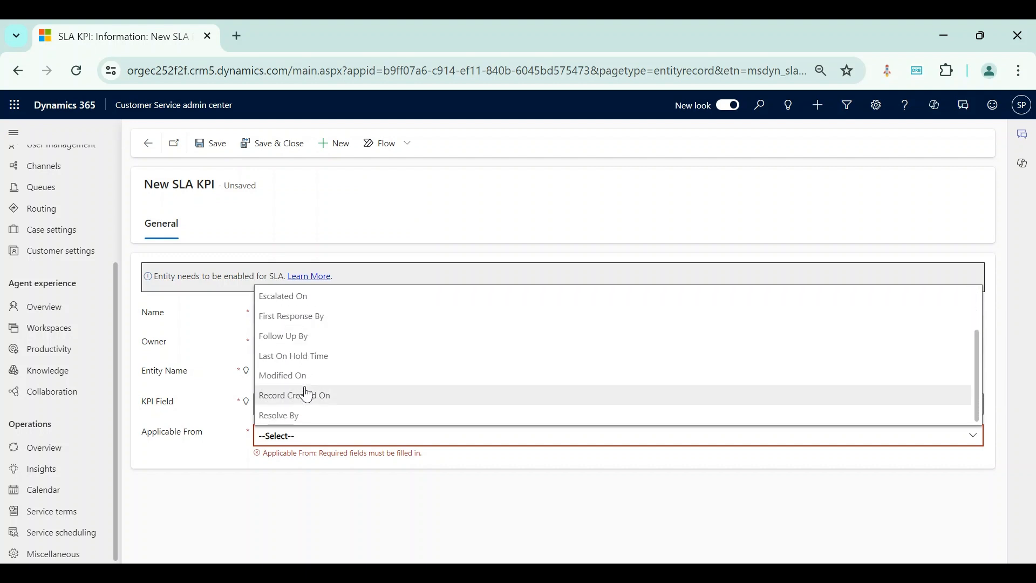
scroll(306, 394, "up", 3)
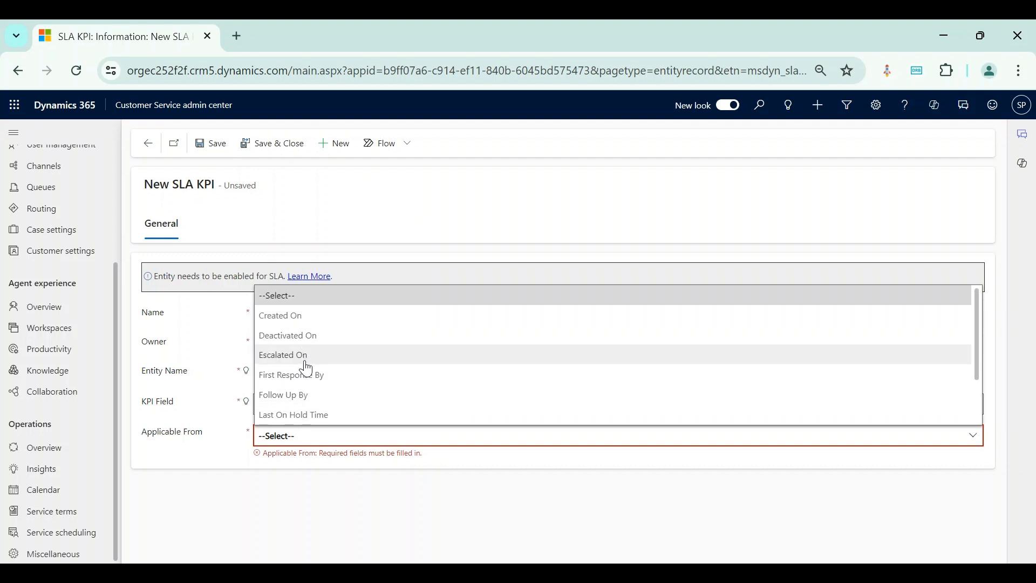
scroll(306, 368, "down", 3)
scroll(306, 368, "up", 3)
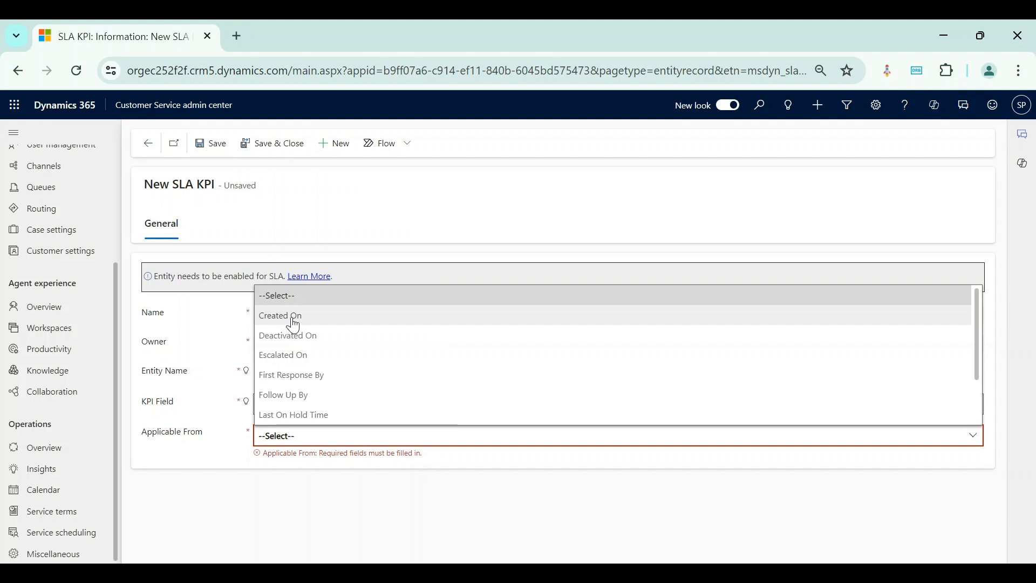
left_click(213, 529)
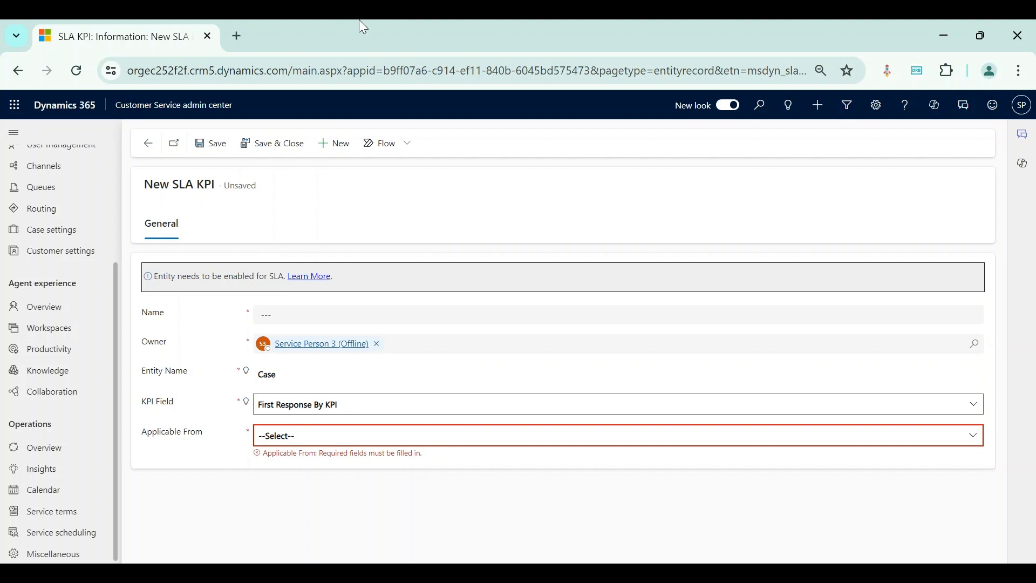
left_click(151, 153)
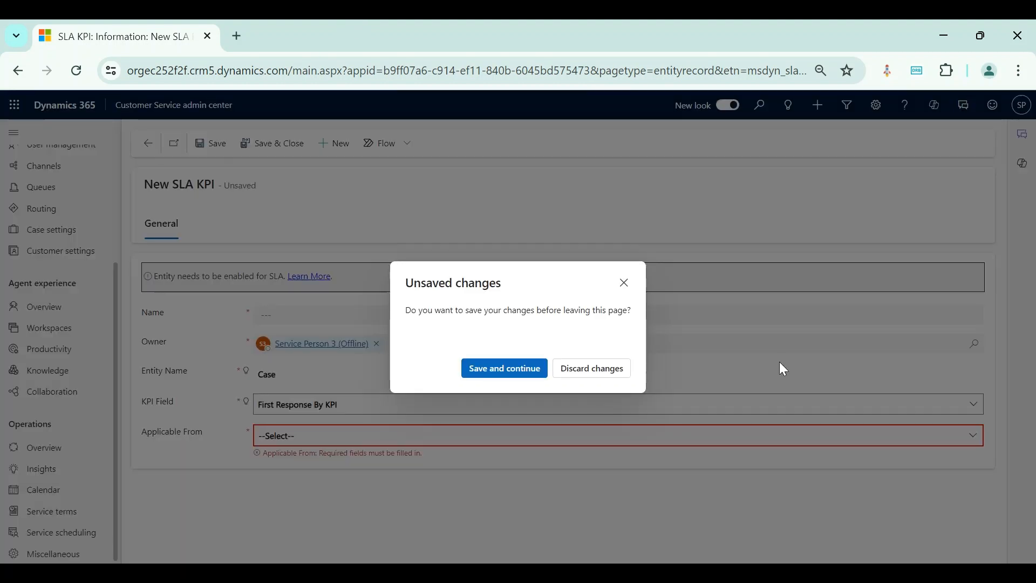
left_click(590, 372)
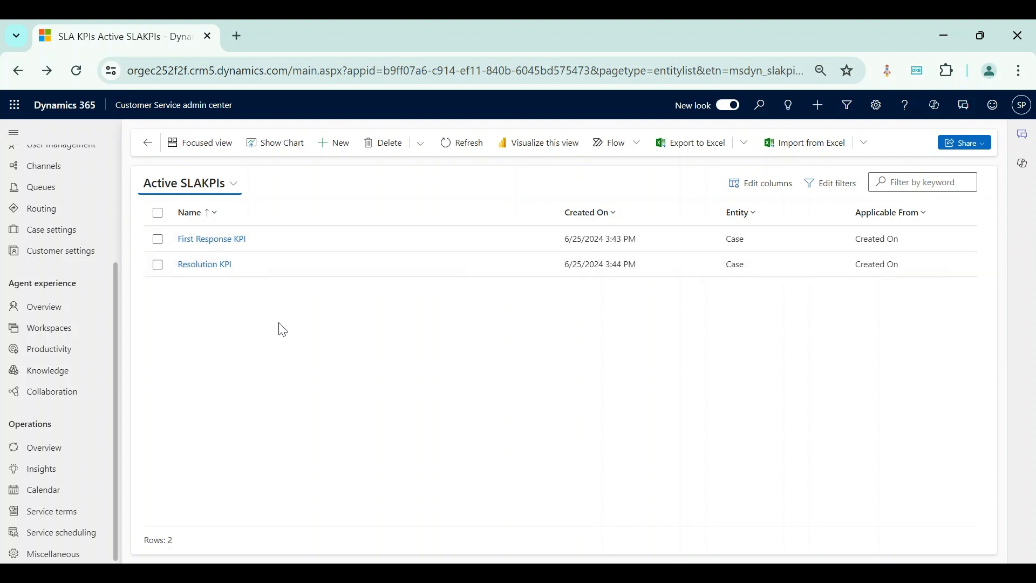
Create and save a service-level agreement named "CASE SLA - Demo" with Case as its primary entity.
left_click(148, 143)
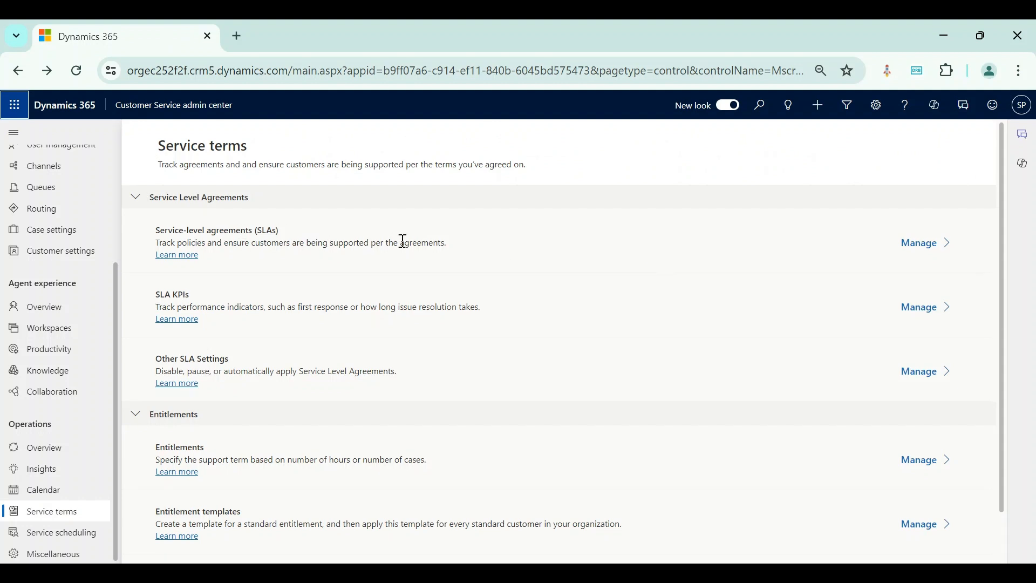
left_click(927, 243)
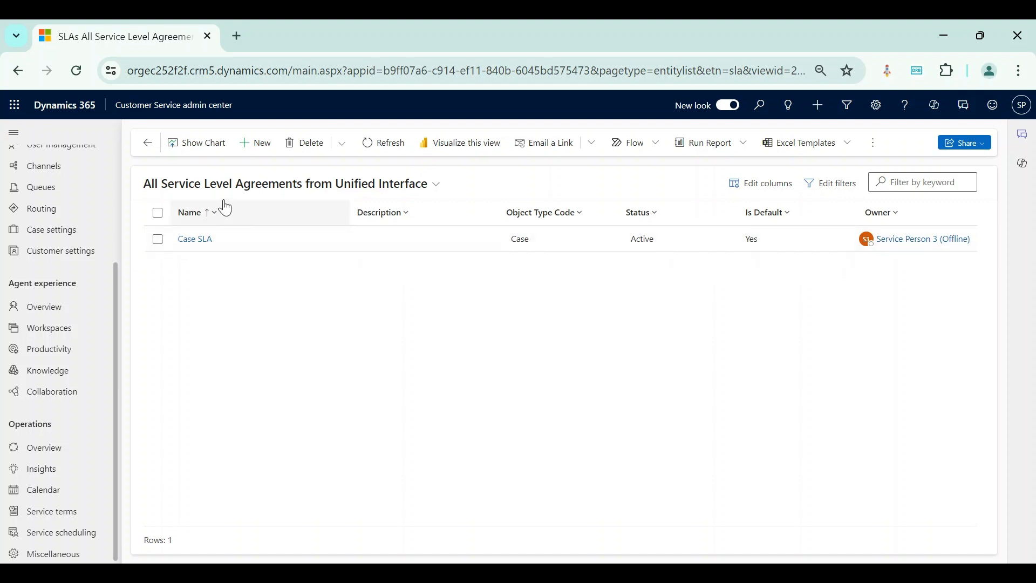
left_click(273, 145)
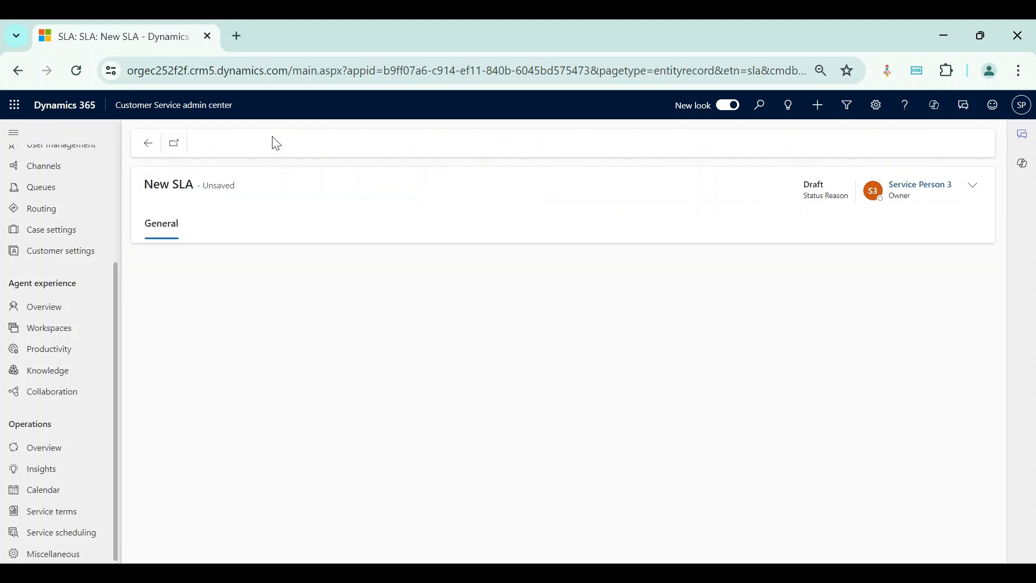
left_click(296, 274)
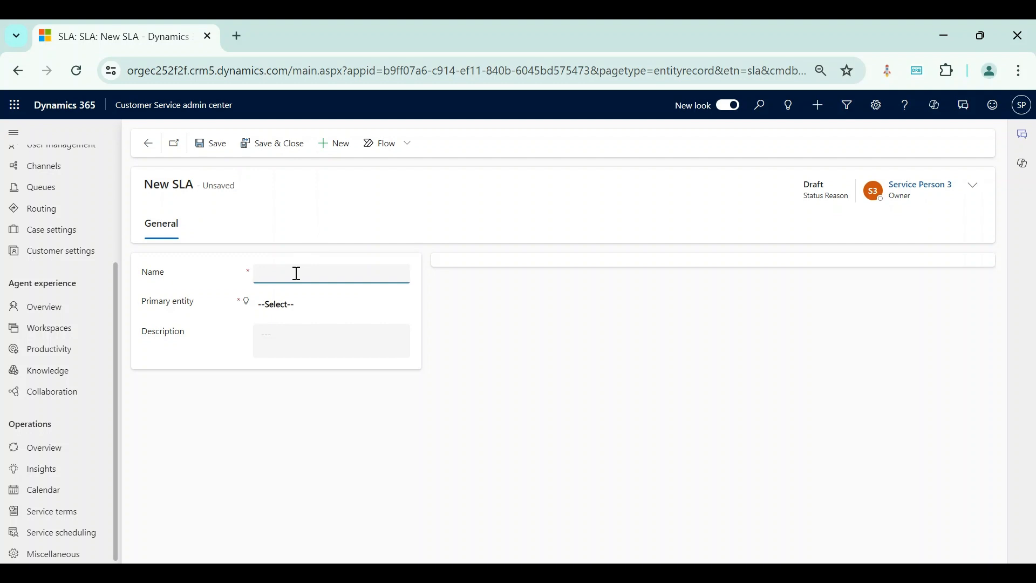
type("CASE SLA - Demo")
left_click(307, 301)
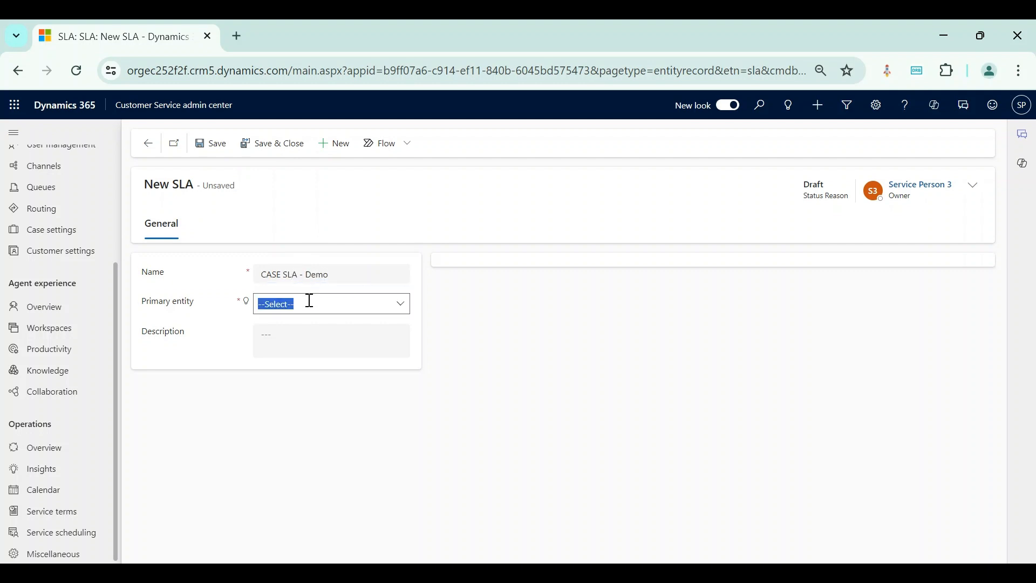
left_click(402, 309)
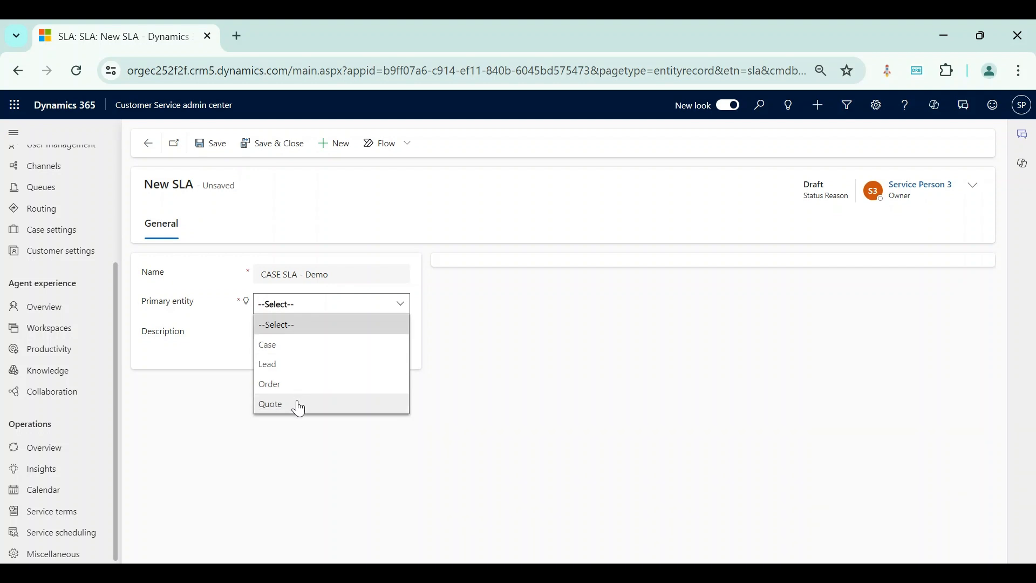
left_click(290, 348)
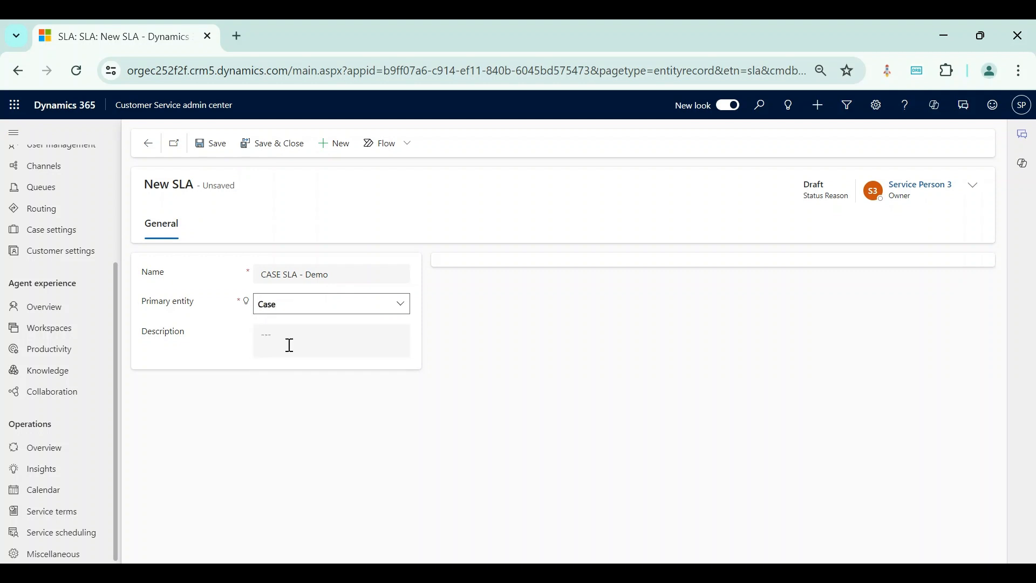
left_click(221, 151)
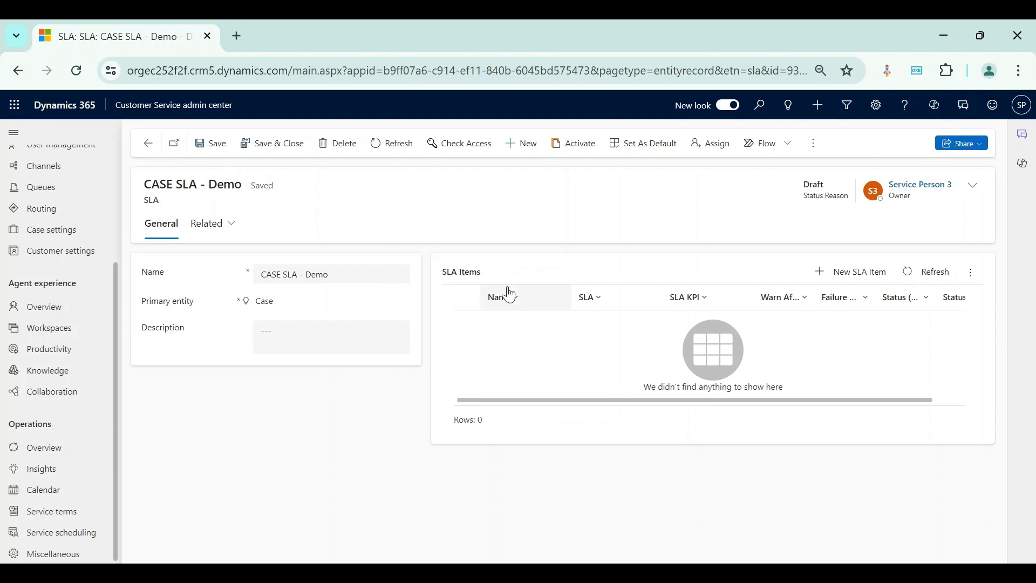
Start an SLA item named "First Response KPI - SLA item" using First Response KPI and the India Support Team business hours.
left_click(834, 276)
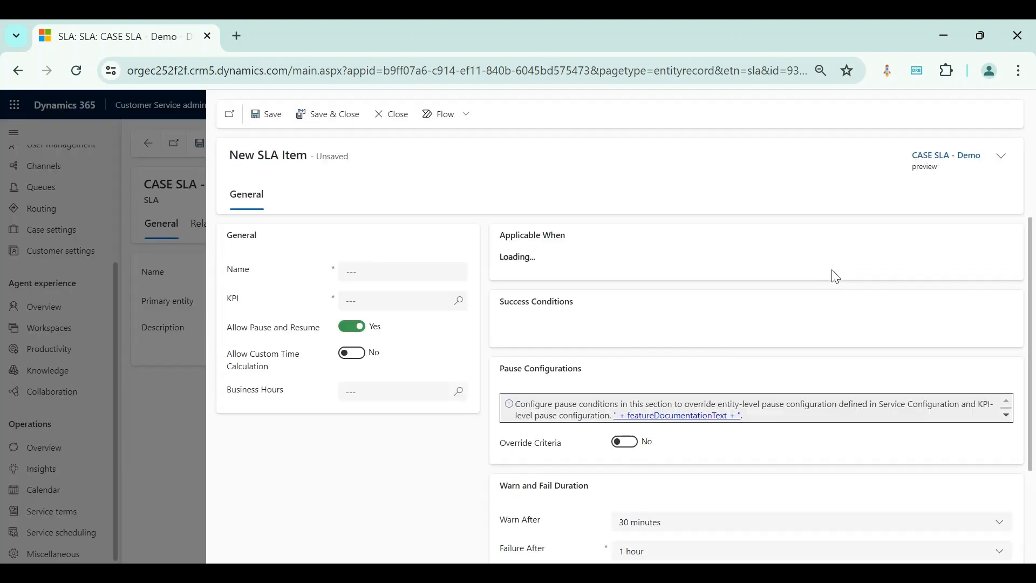
left_click(416, 300)
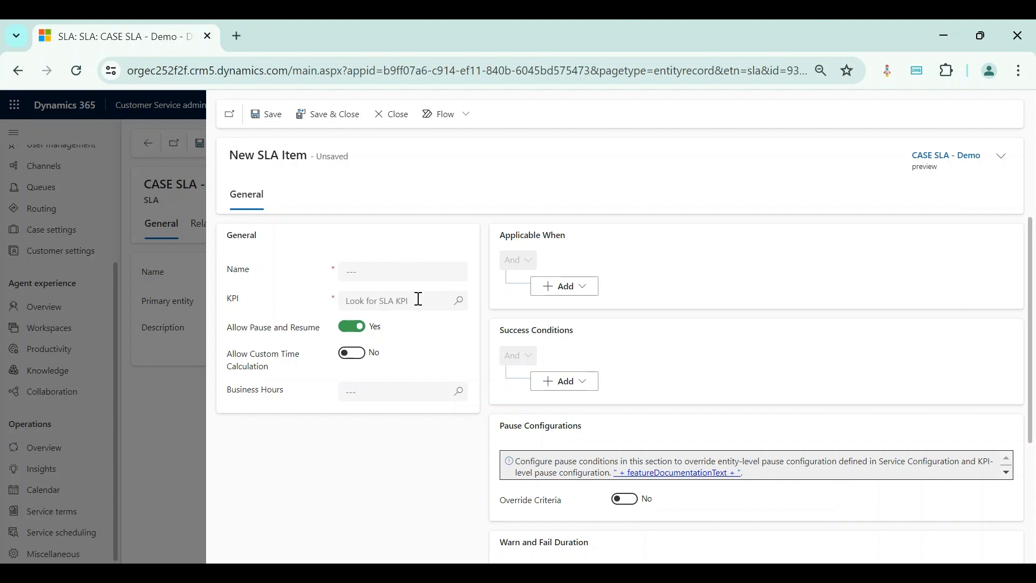
left_click(460, 302)
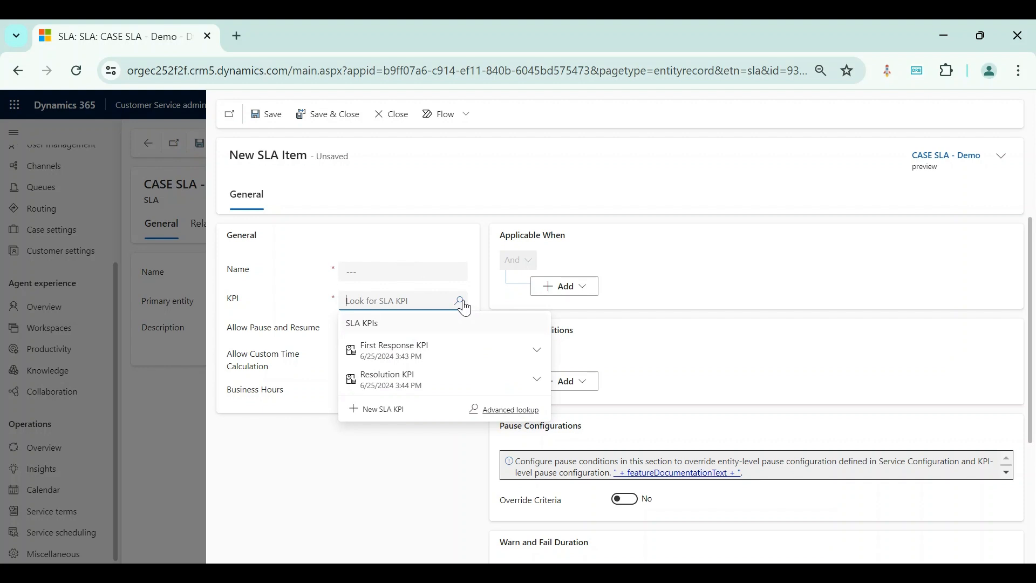
left_click(428, 362)
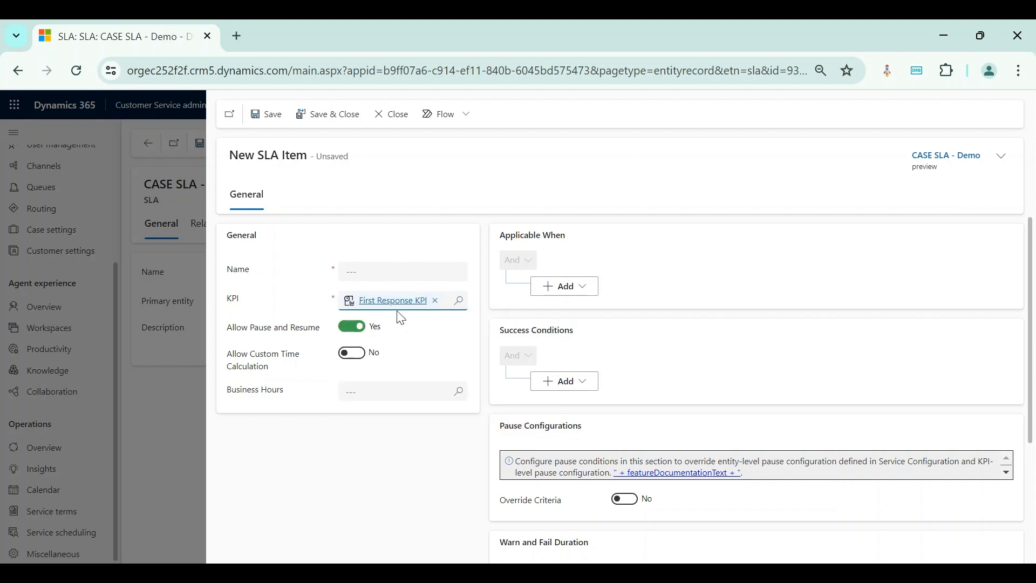
left_click(382, 263)
type("First Response KP")
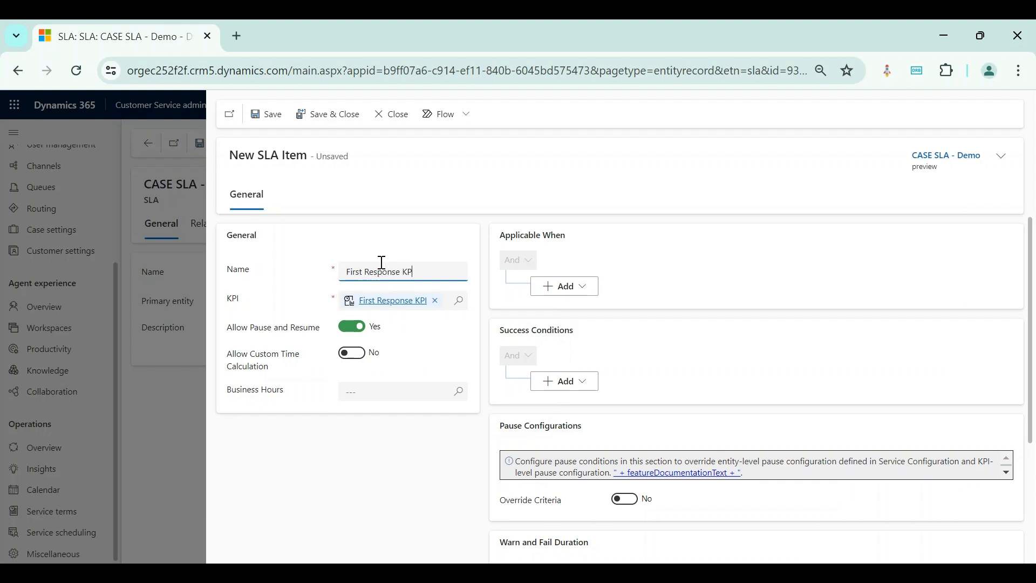
type("U - SLA item")
left_click(405, 393)
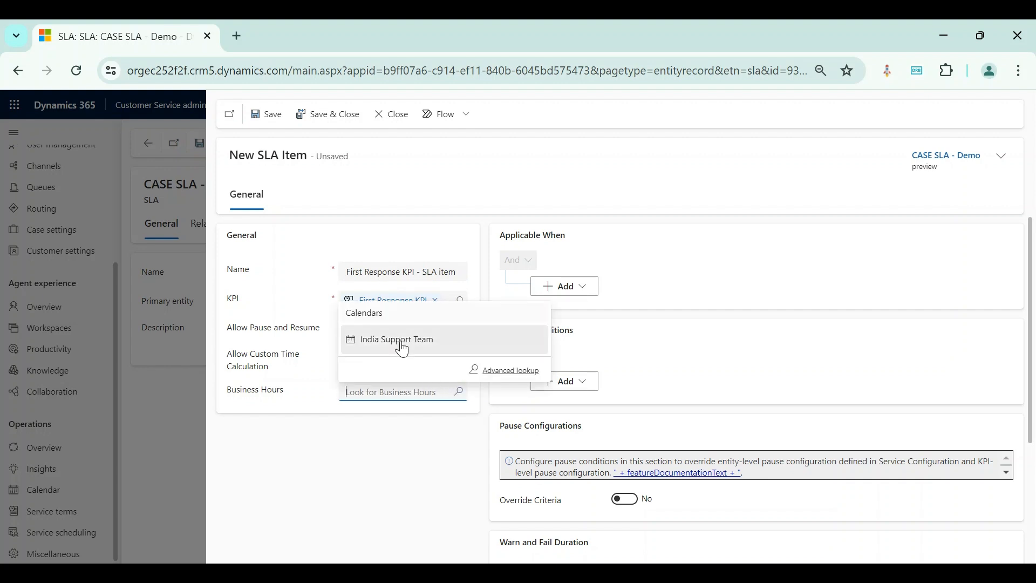
left_click(402, 345)
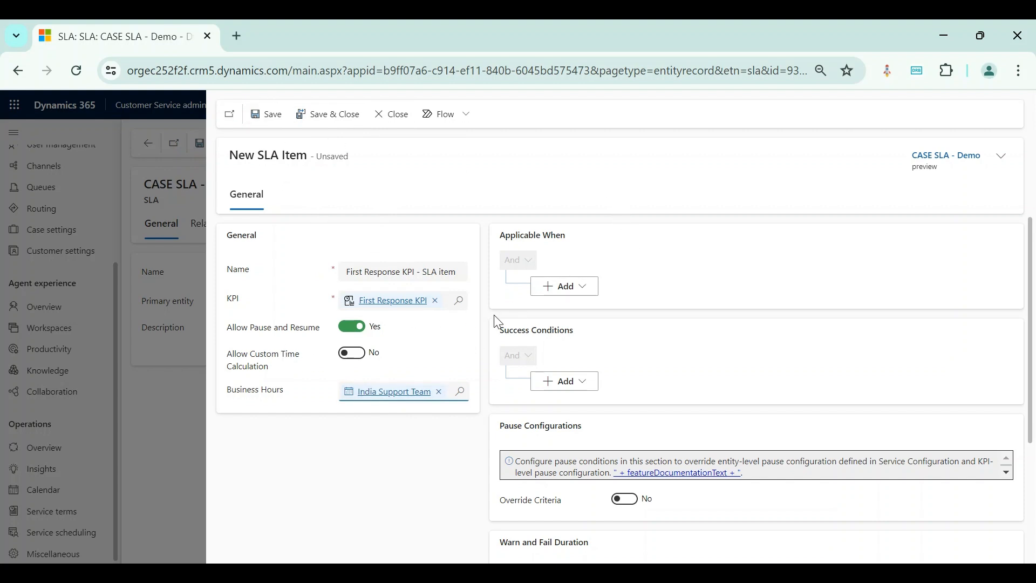
Add an applicable-when condition to the SLA item requiring Priority (Case) to equal High.
left_click(587, 294)
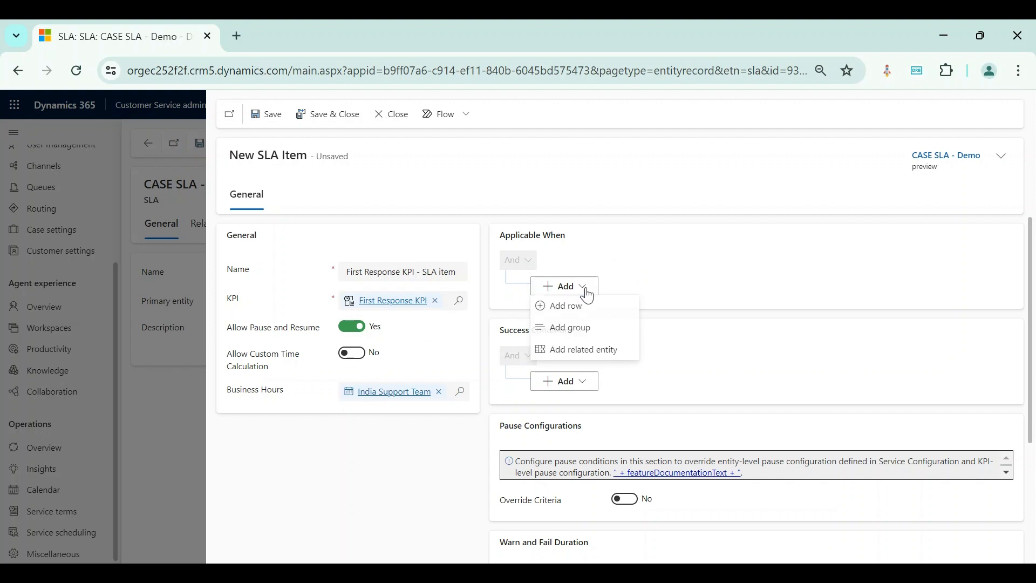
left_click(588, 309)
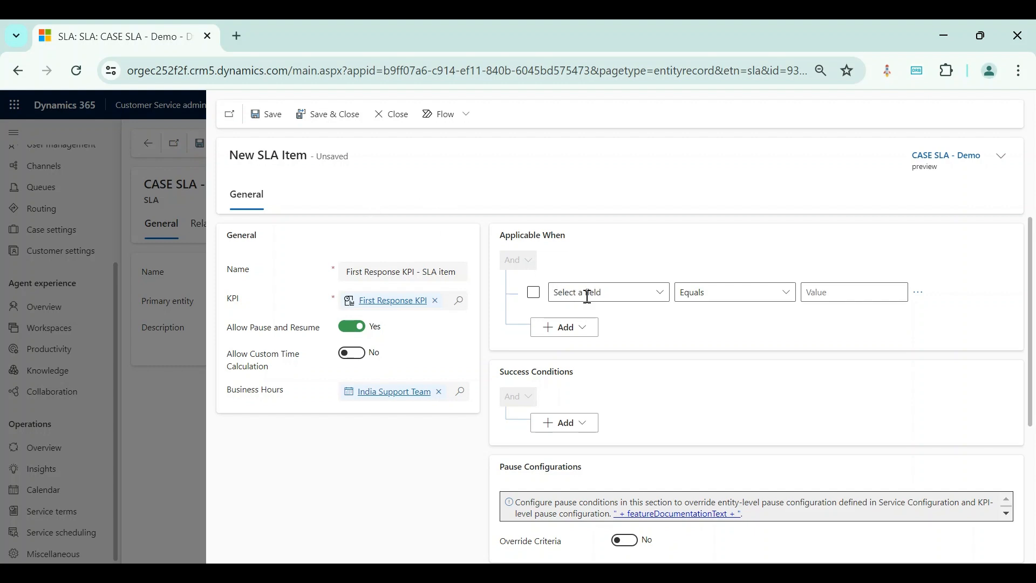
left_click(587, 294)
type("Priority (Case")
left_click(659, 313)
left_click(913, 297)
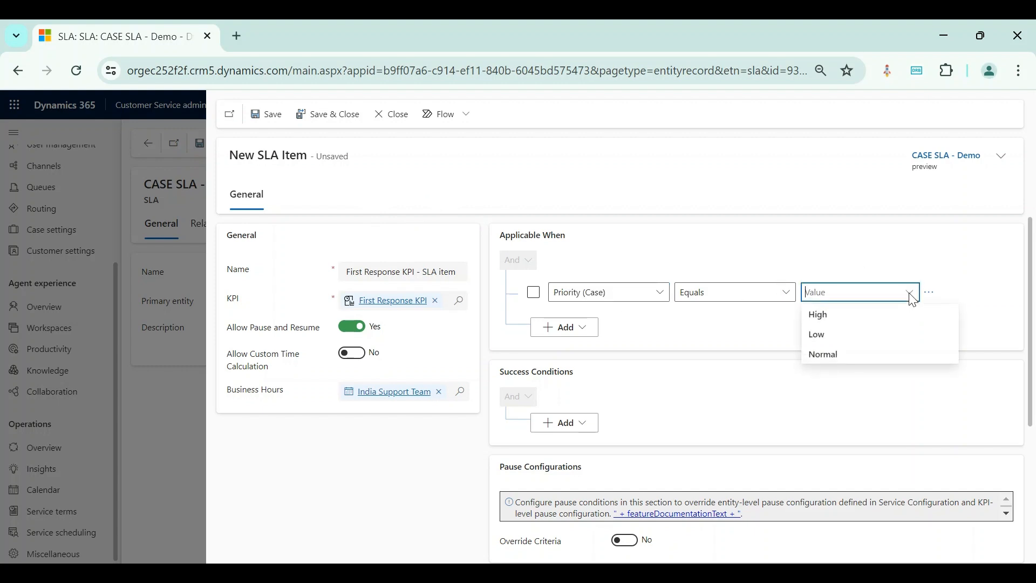
left_click(882, 318)
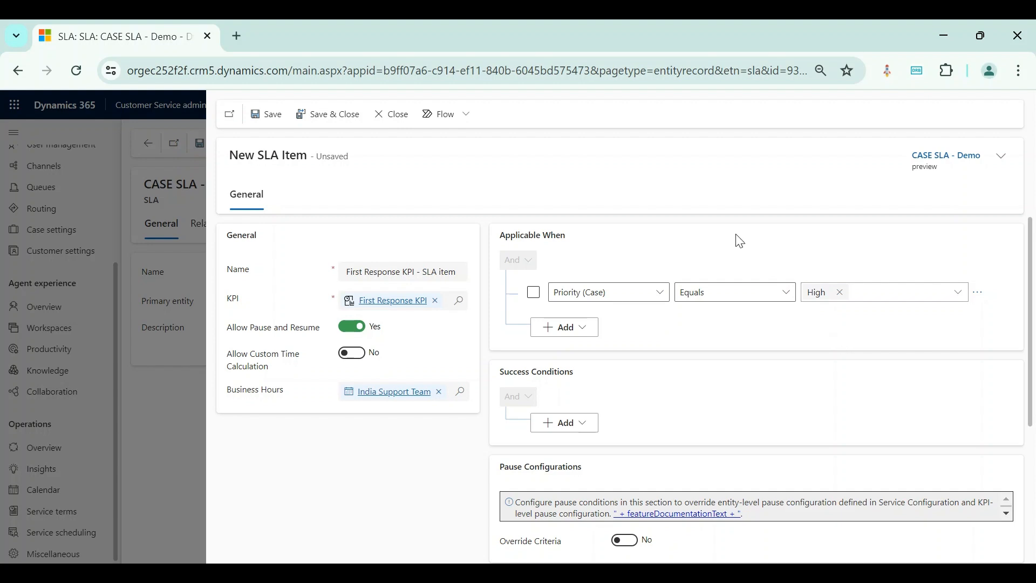
Add a success condition to the SLA item requiring First Response Sent (Case) to equal Yes.
scroll(682, 357, "down", 1)
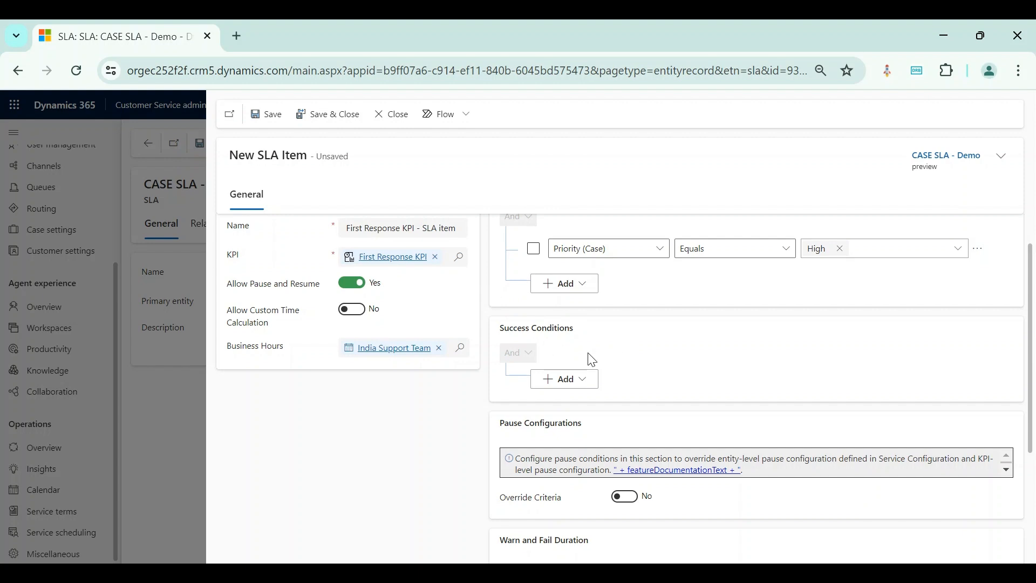
left_click(590, 391)
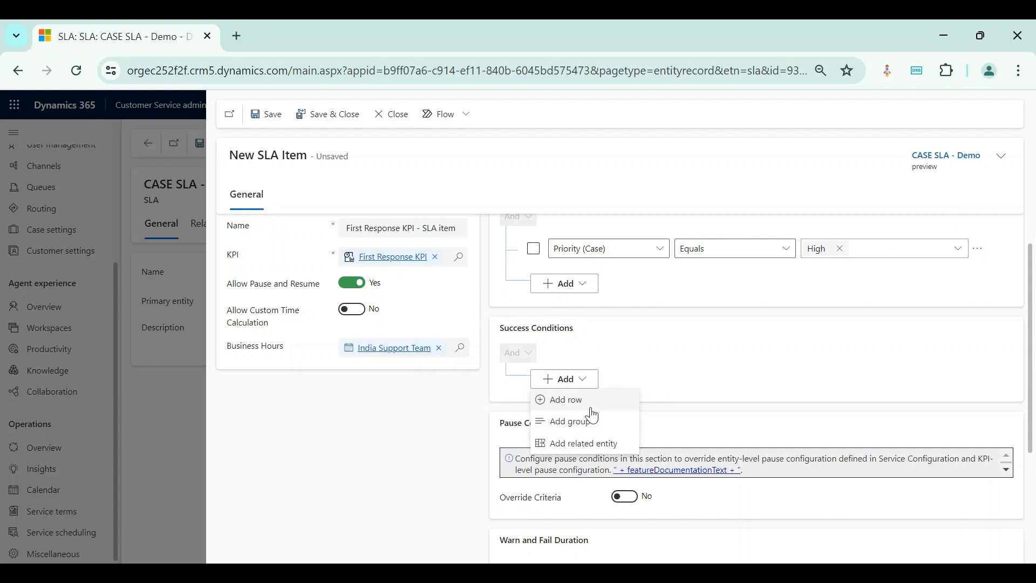
left_click(592, 404)
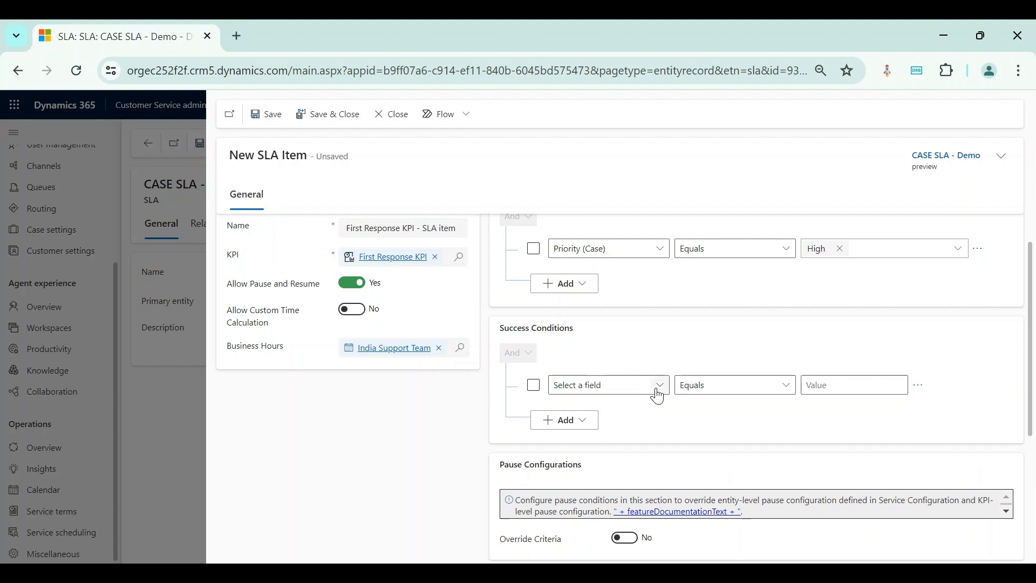
left_click(657, 395)
scroll(718, 413, "down", 7)
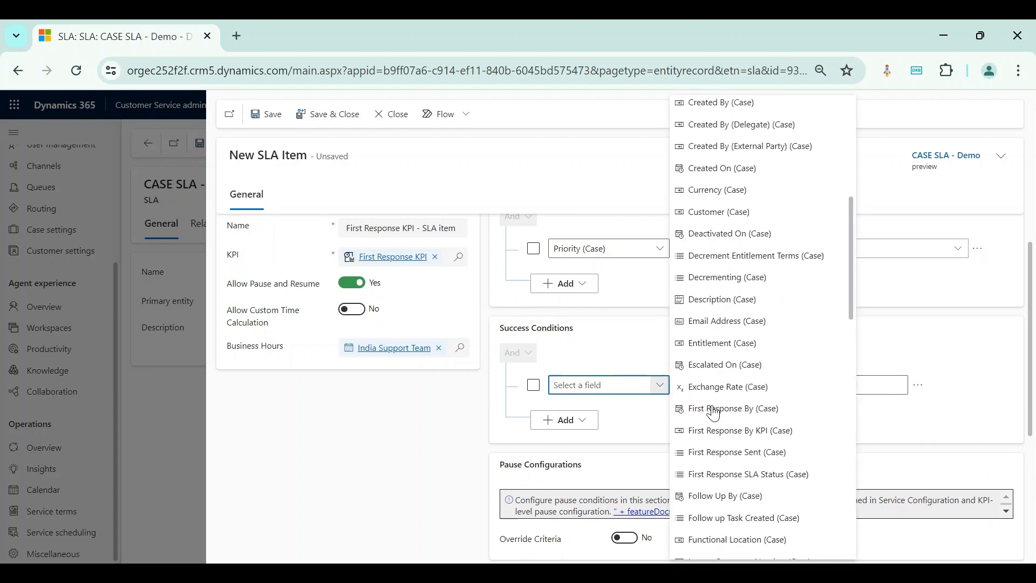
scroll(714, 413, "down", 1)
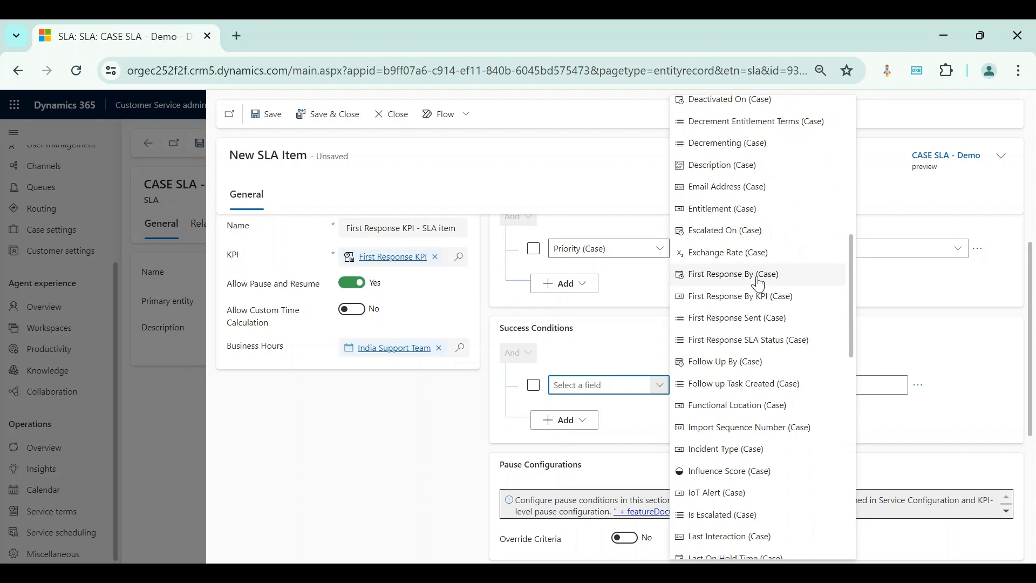
left_click(756, 323)
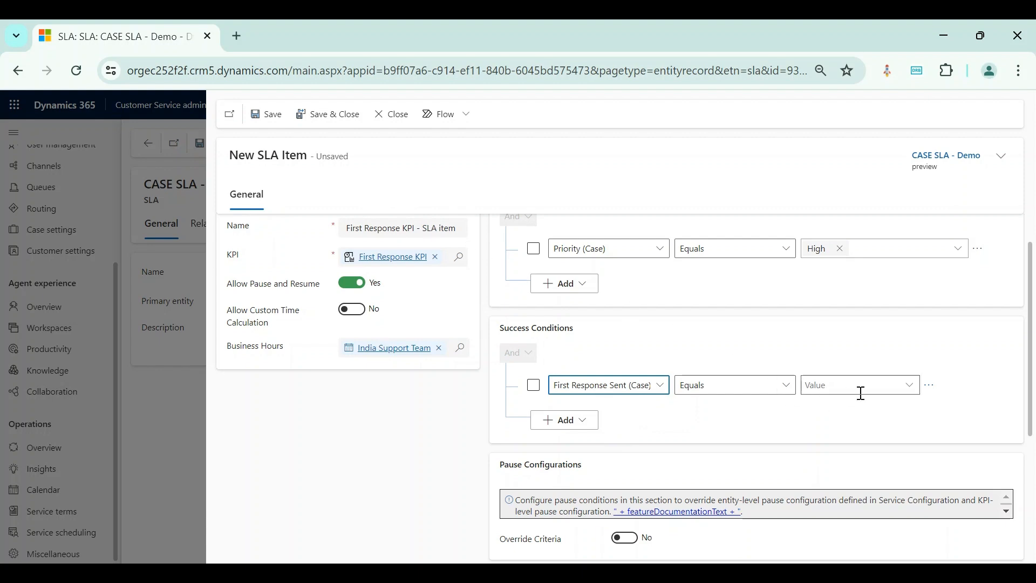
left_click(897, 387)
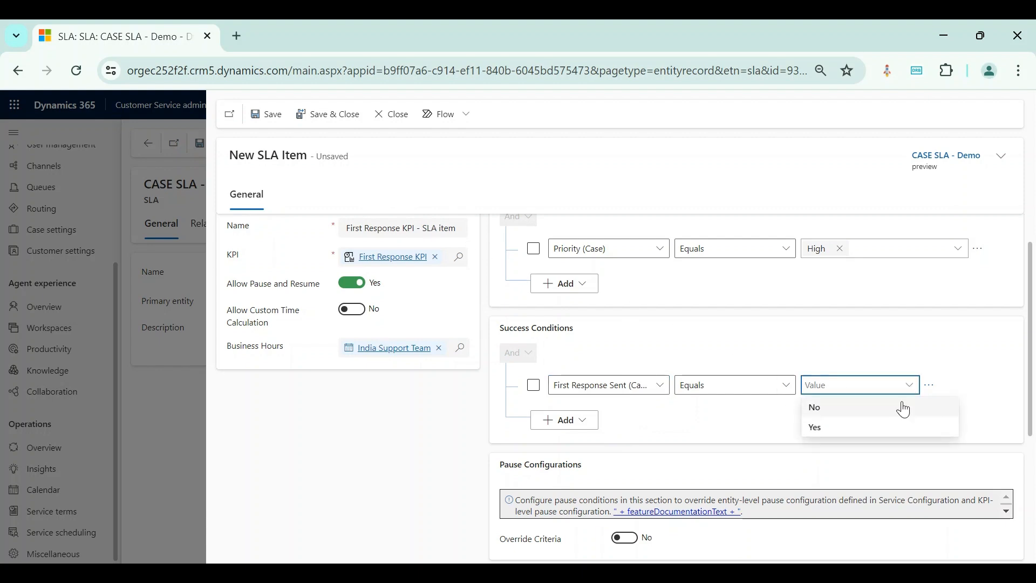
left_click(890, 430)
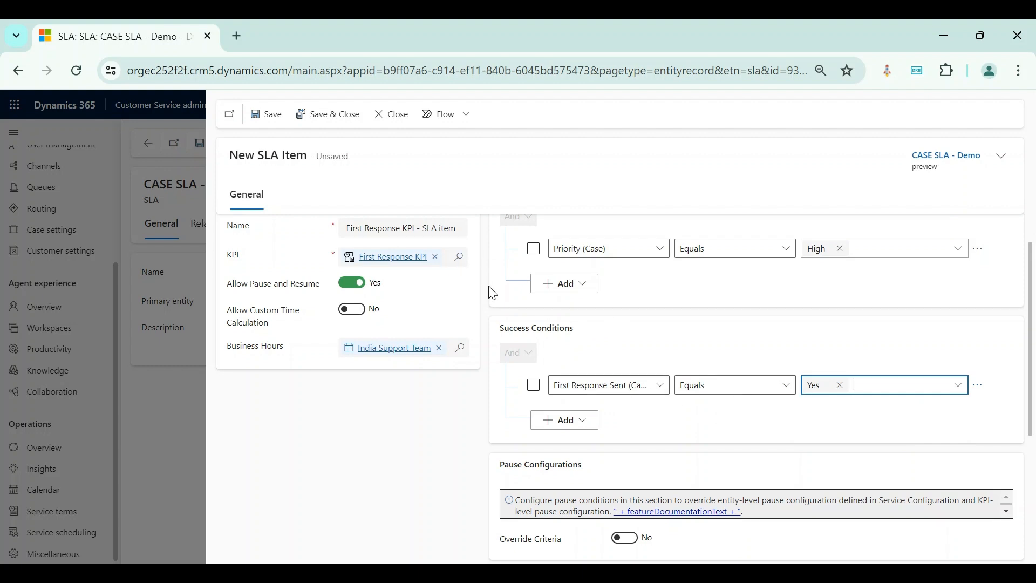
Set the SLA item to warn after 1 minute and fail after 1 hour, and save it.
scroll(661, 354, "down", 4)
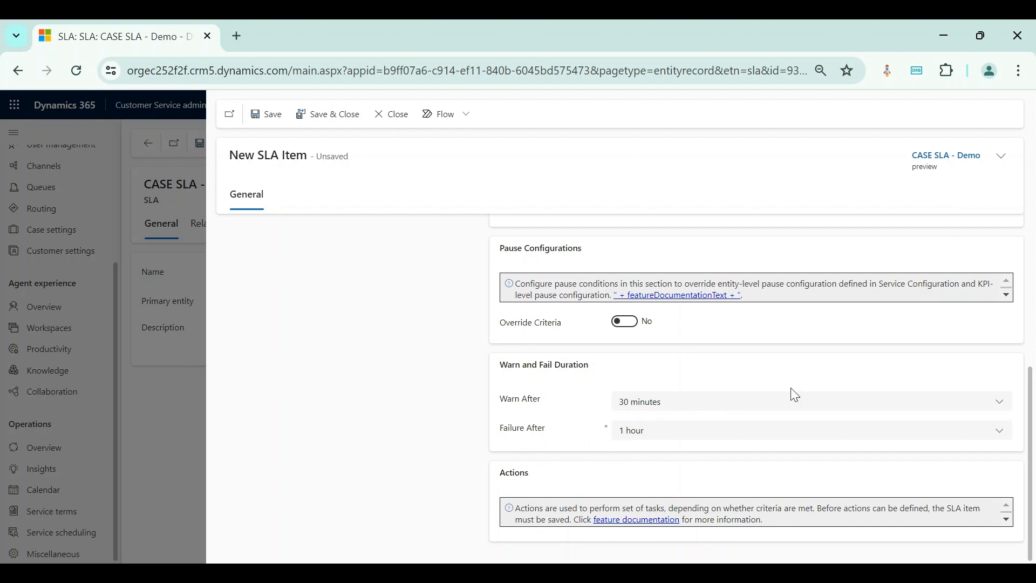
left_click(996, 409)
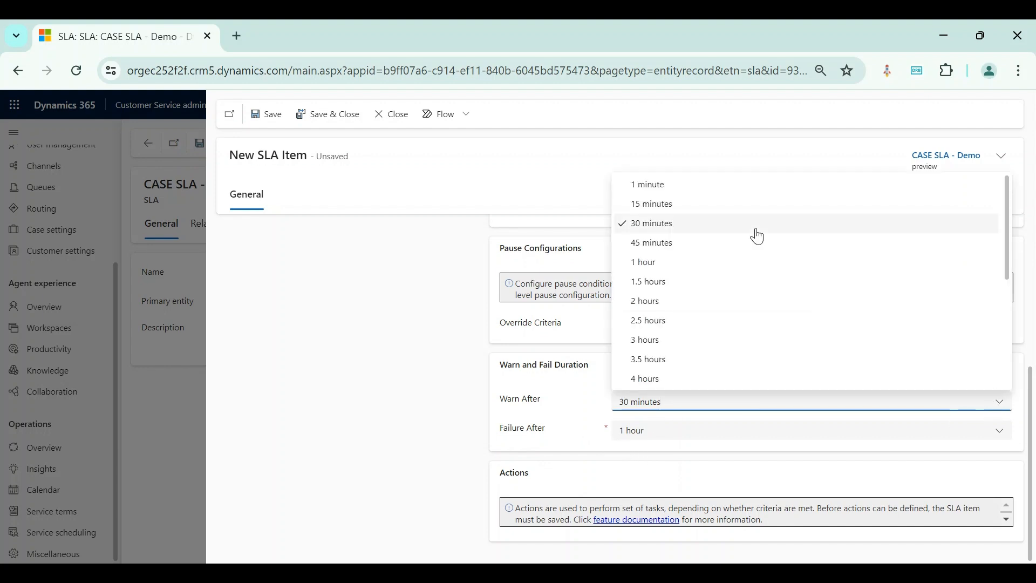
left_click(666, 188)
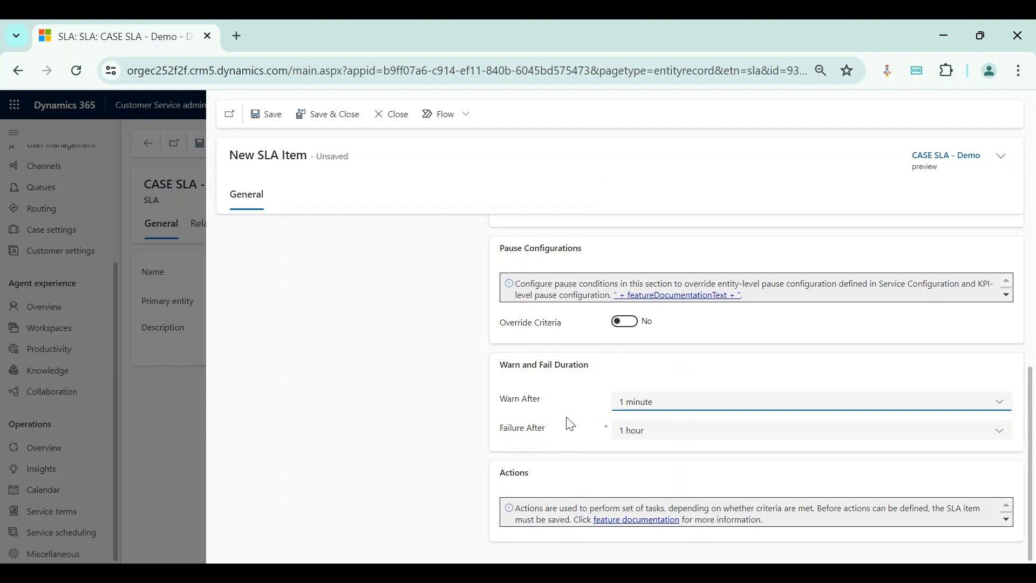
left_click(696, 434)
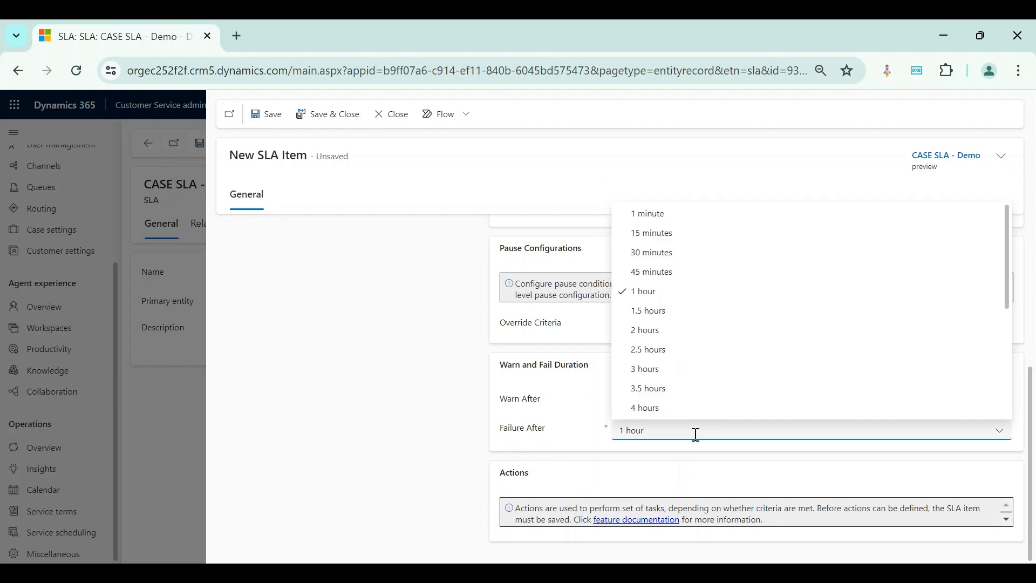
left_click(644, 303)
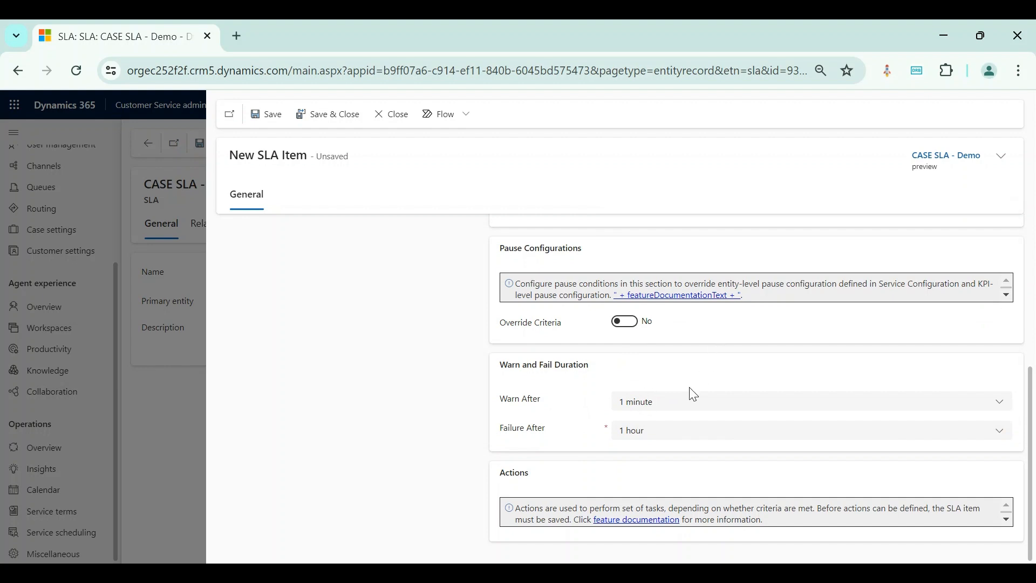
left_click(268, 115)
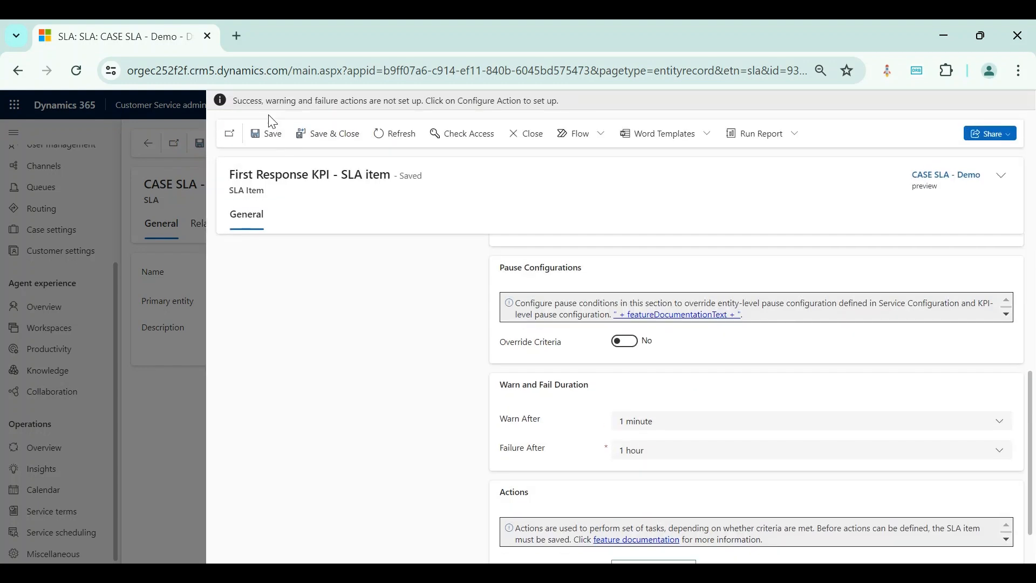
Open the SLA item's action configuration in Power Automate and continue with the Microsoft Dataverse connection.
scroll(506, 421, "down", 2)
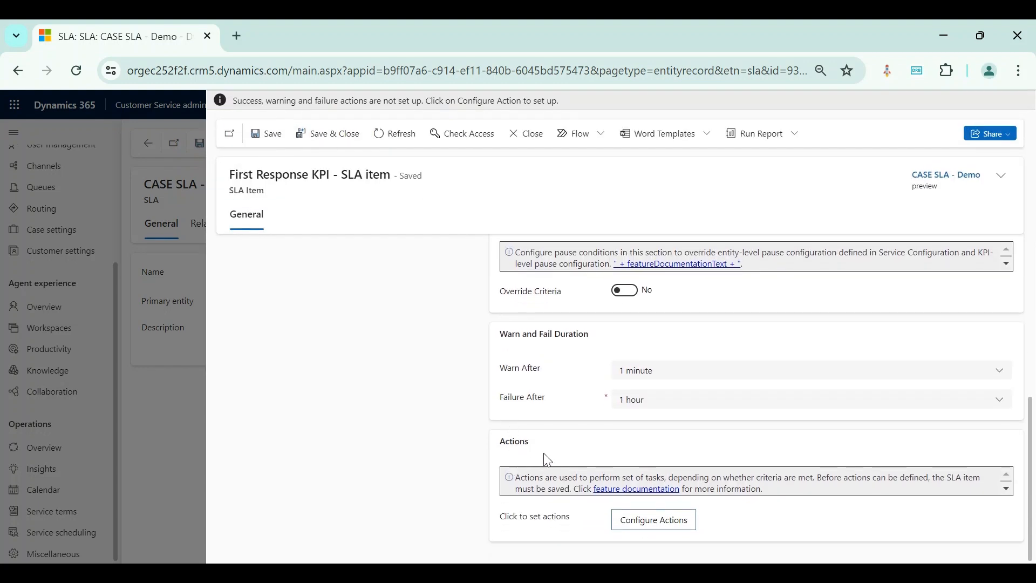
double_click(505, 441)
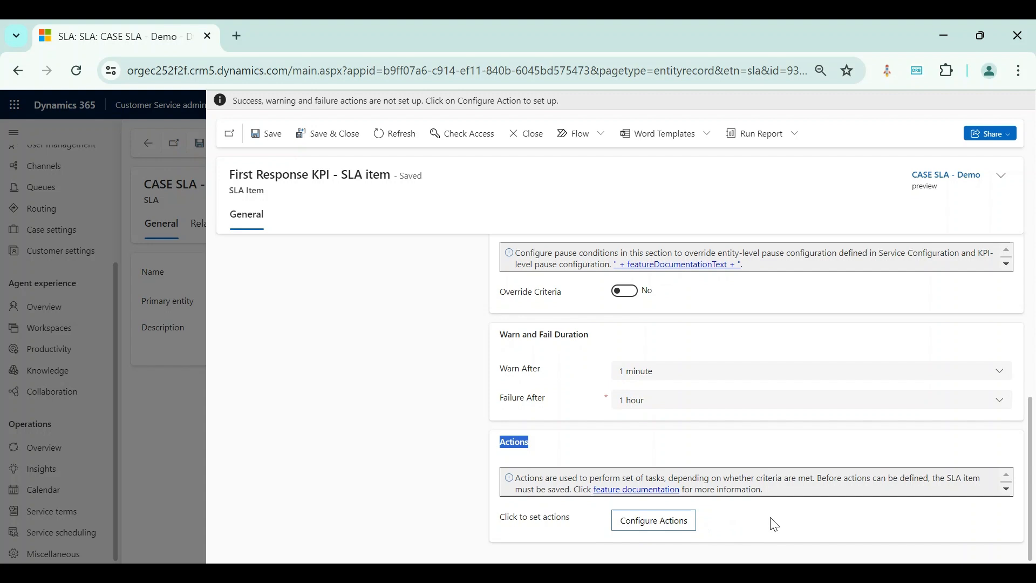
scroll(774, 524, "up", 4)
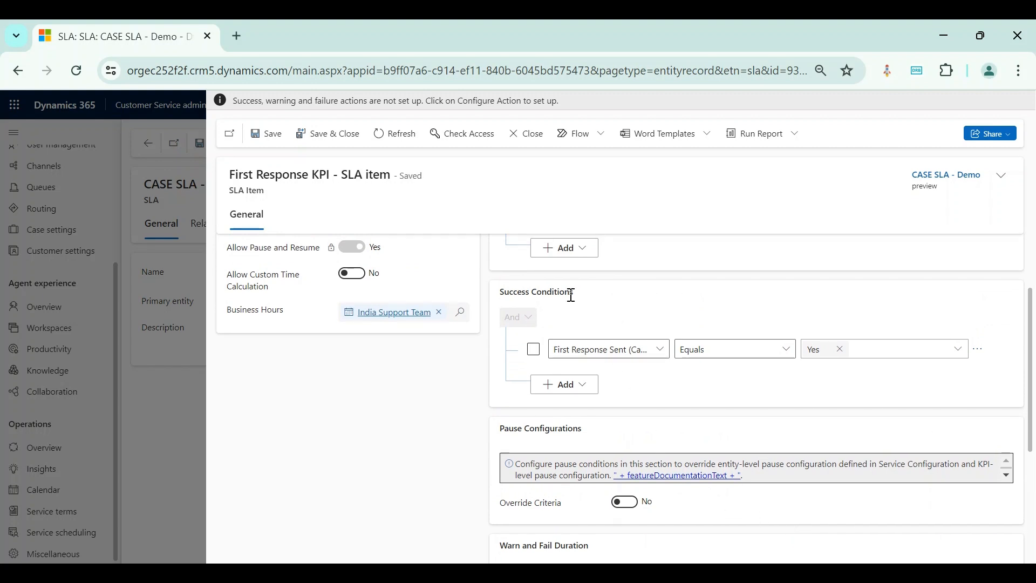
scroll(601, 312, "down", 2)
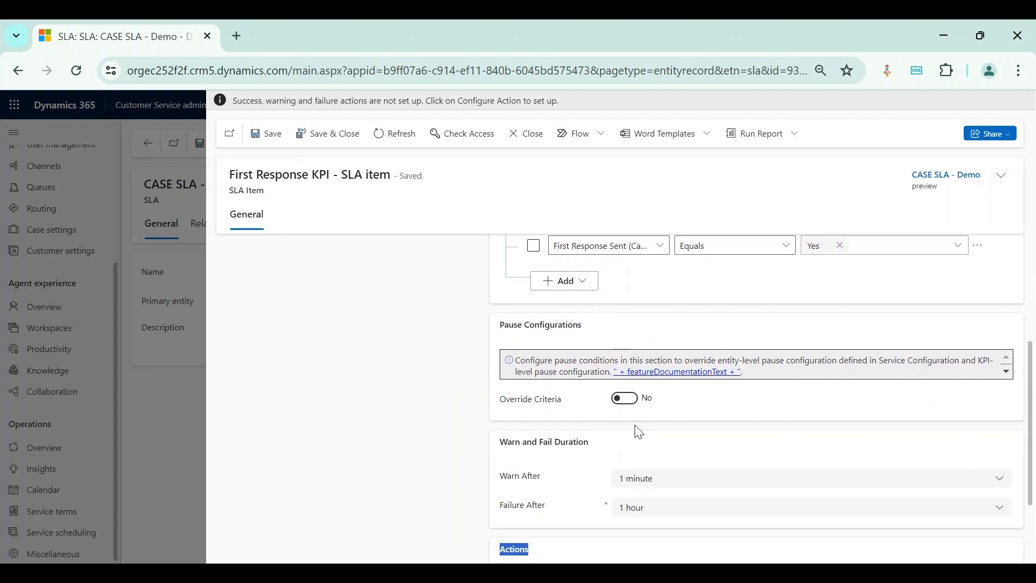
scroll(638, 427, "down", 2)
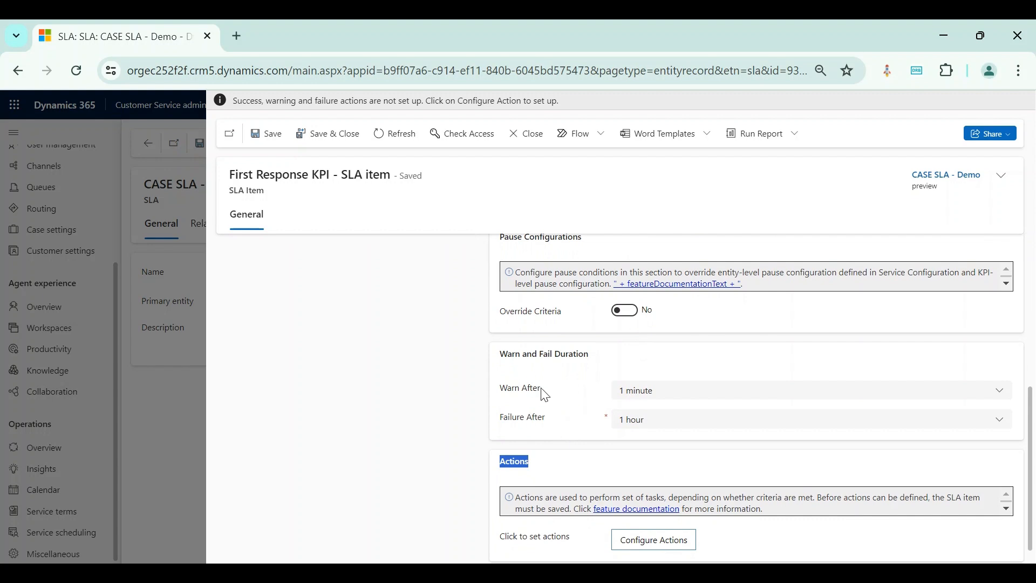
scroll(536, 394, "down", 1)
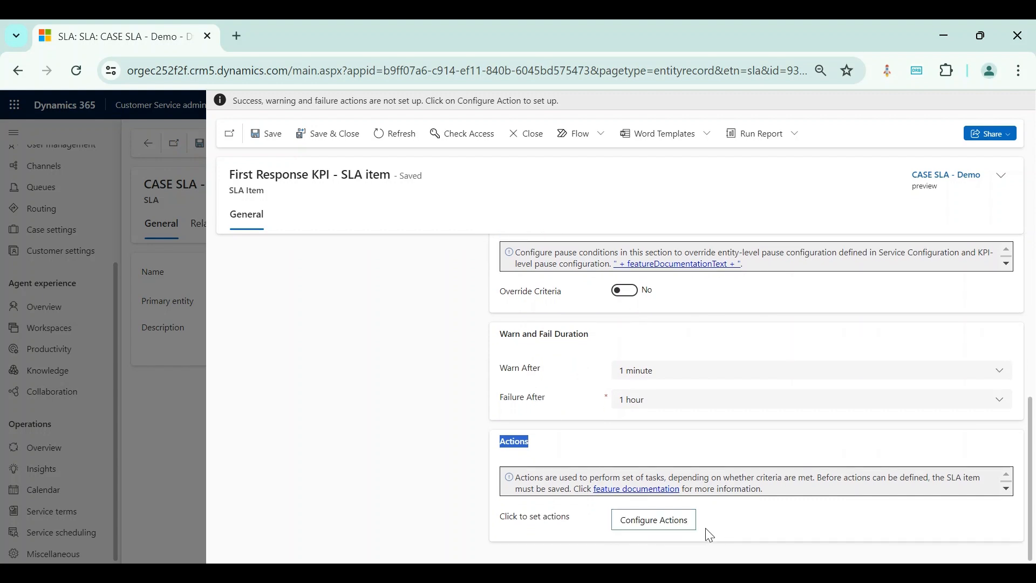
left_click(661, 521)
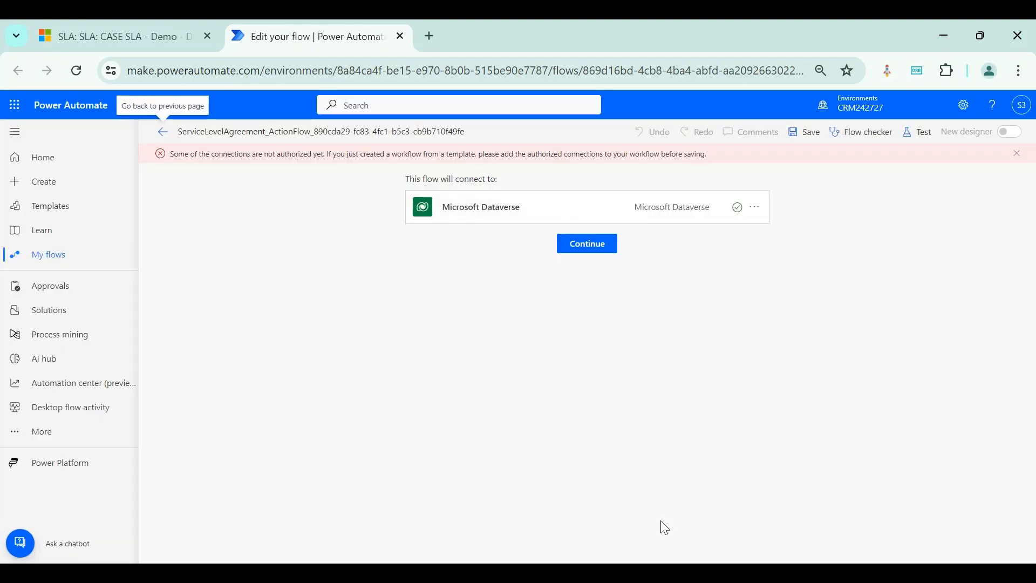
left_click(586, 246)
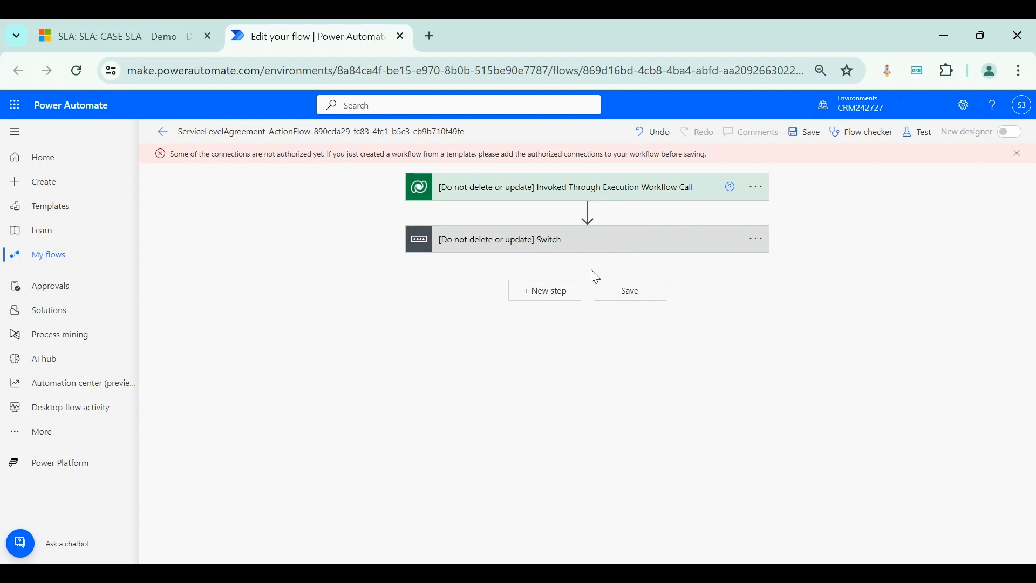
Expand the flow's Switch and examine its status cases, opening the Is Succeeded and Is Non-compliant branches.
left_click(569, 239)
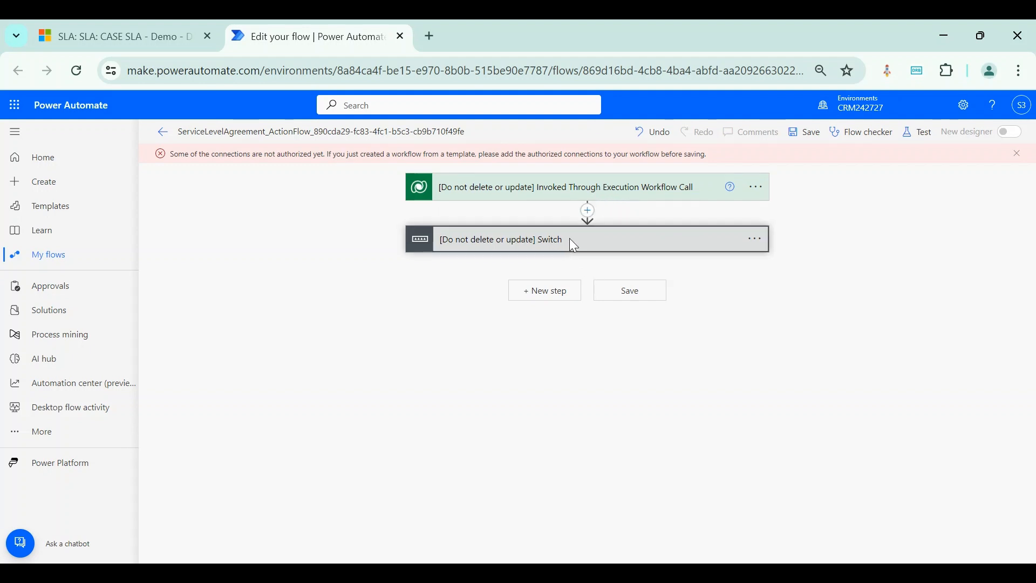
left_click_drag(515, 558, 867, 561)
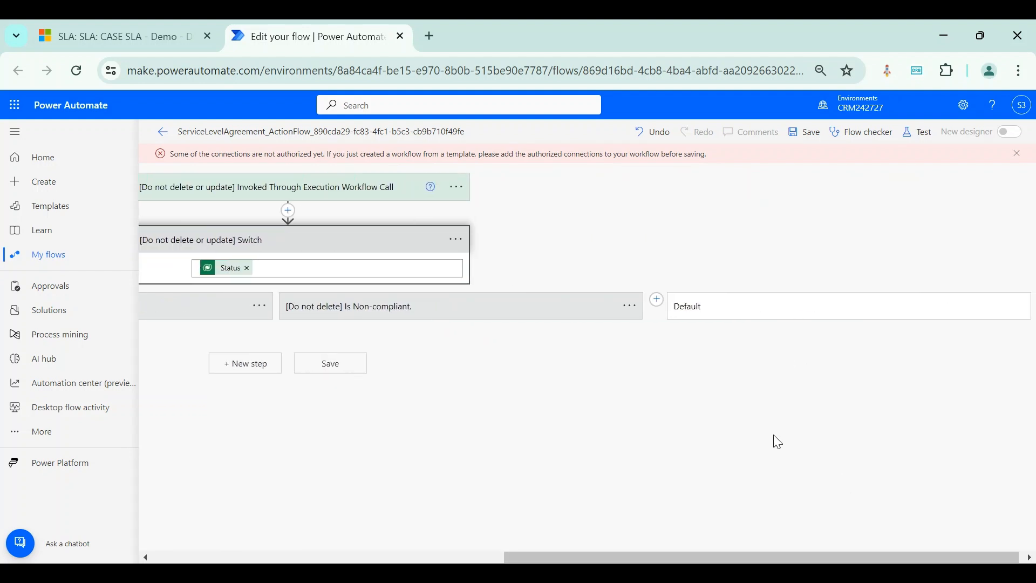
left_click_drag(765, 561, 400, 502)
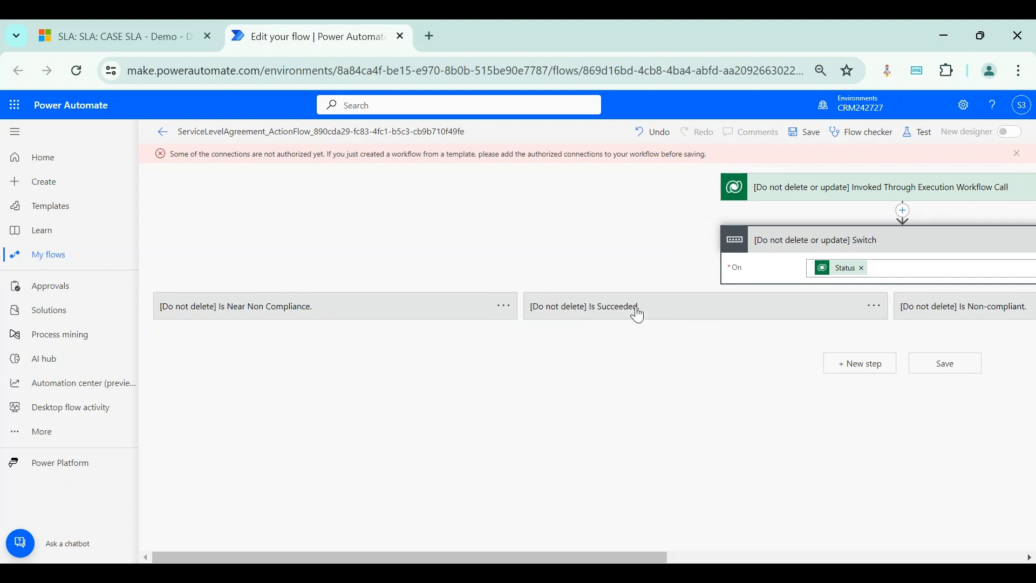
left_click(108, 21)
scroll(770, 391, "up", 1)
left_click(274, 25)
left_click(670, 313)
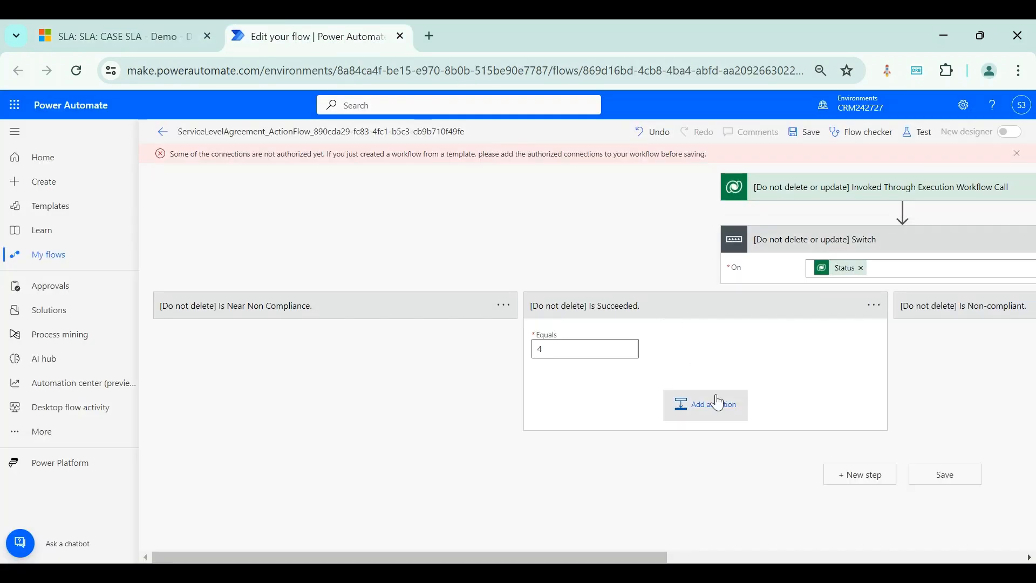
left_click_drag(582, 554, 785, 556)
left_click(704, 313)
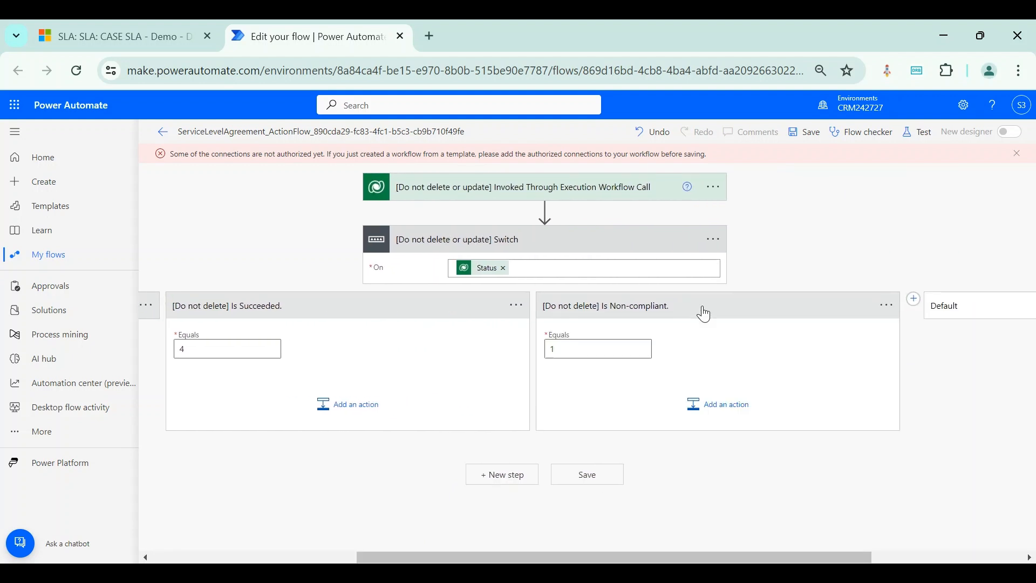
Compare the SLA item's success condition and warn and failure durations in Dynamics 365 with the matching Switch branches in the Power Automate flow.
left_click(131, 36)
scroll(595, 509, "down", 3)
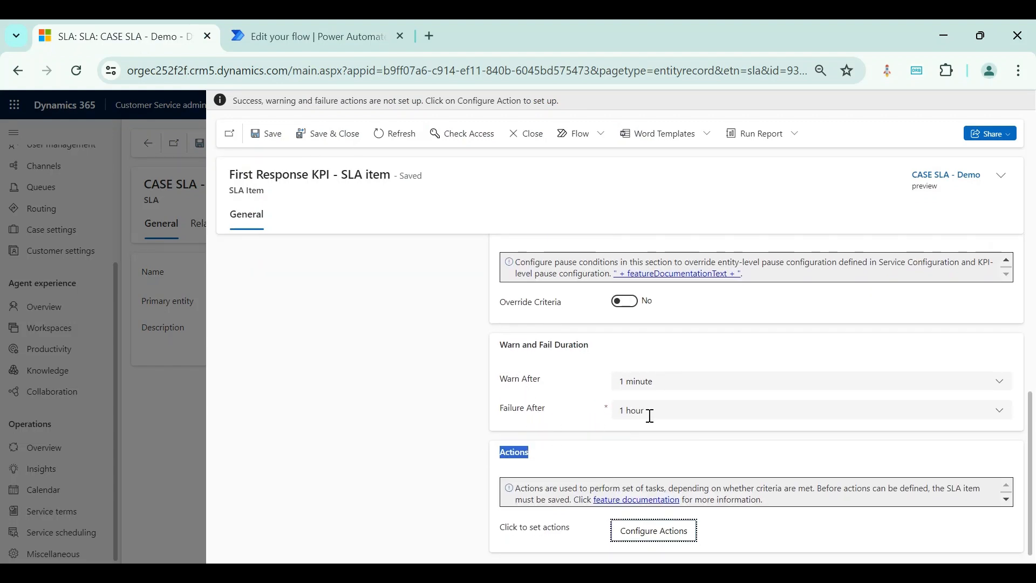
left_click(318, 22)
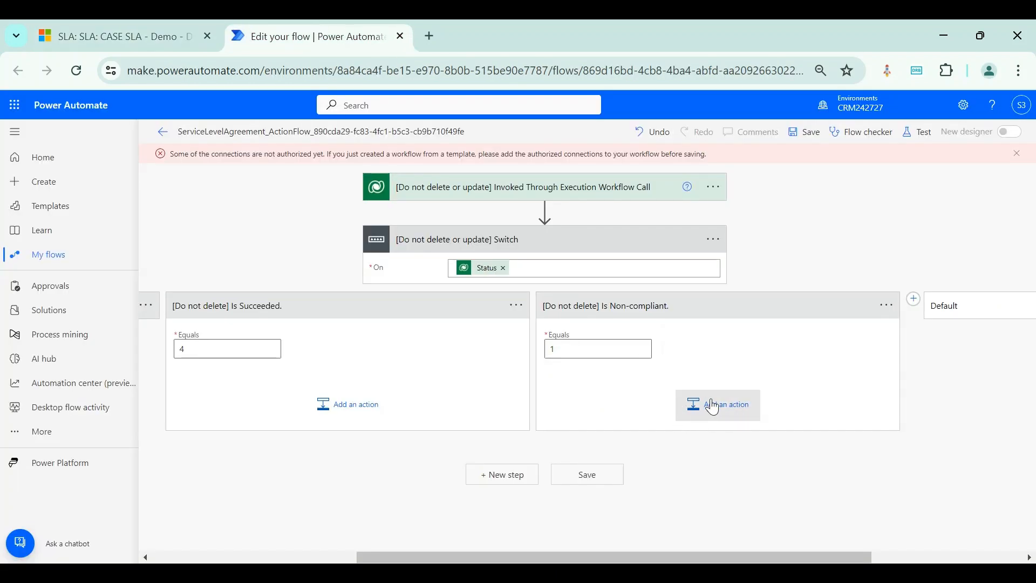
scroll(652, 444, "left", 4)
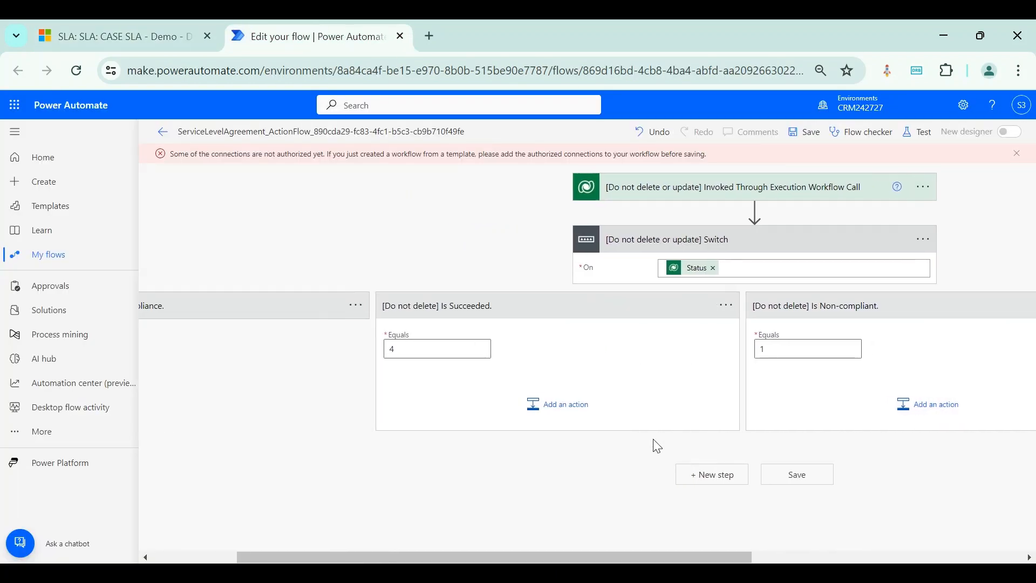
scroll(381, 453, "left", 3)
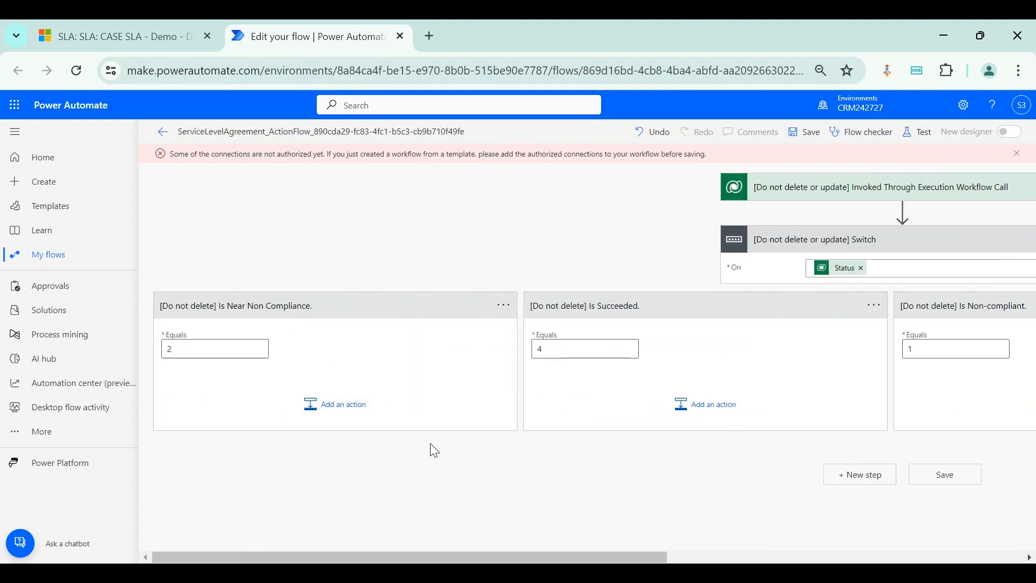
left_click(183, 23)
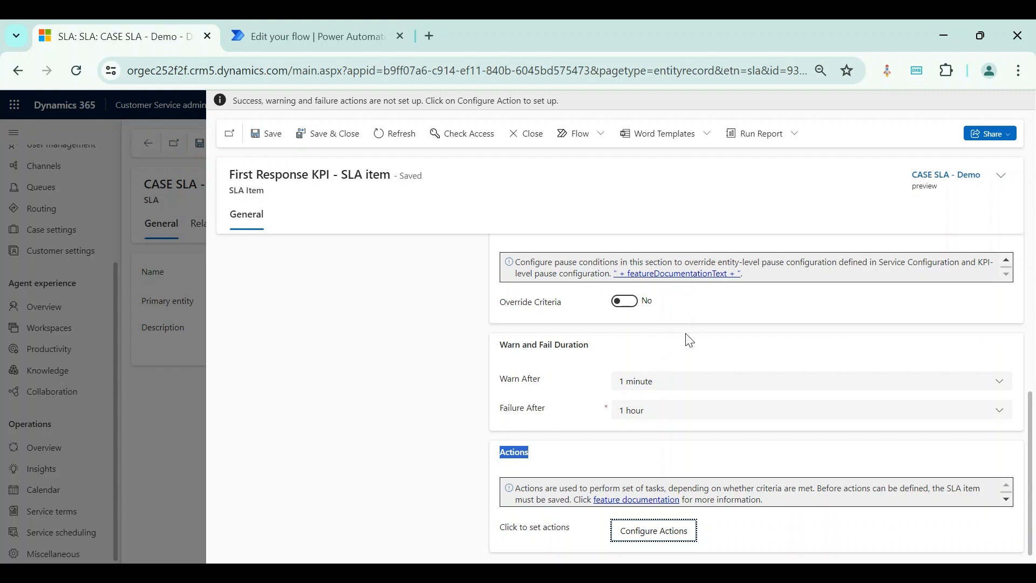
scroll(690, 339, "up", 3)
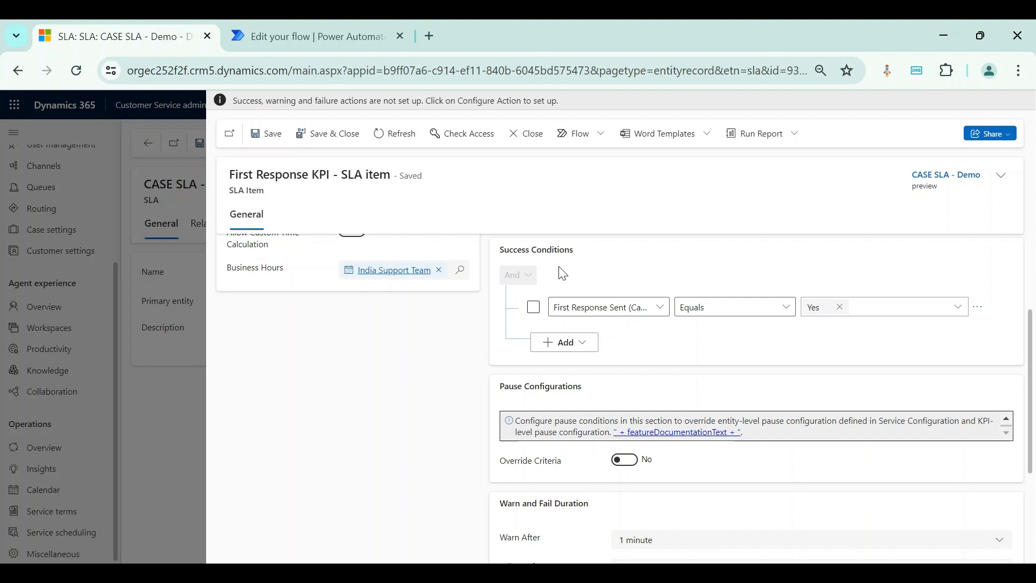
left_click(343, 37)
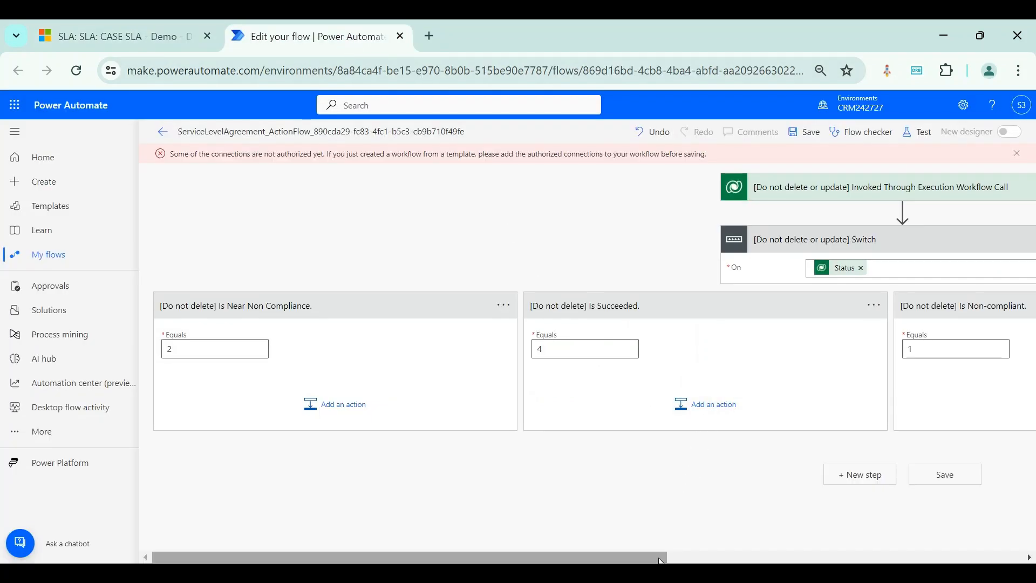
left_click_drag(693, 557, 873, 559)
left_click_drag(809, 556, 566, 532)
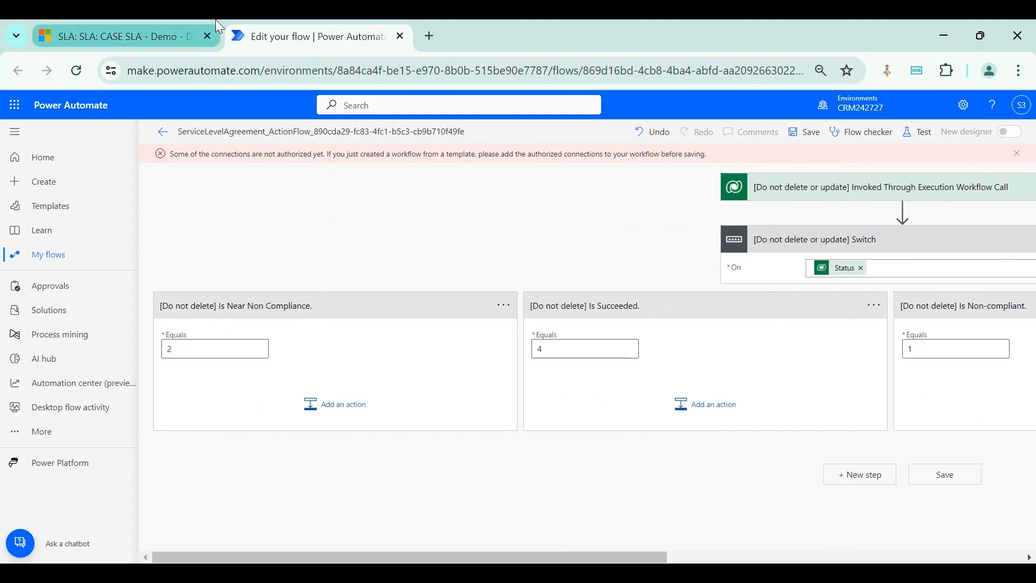
Switch back to Dynamics 365, and save and close the First Response KPI SLA item.
left_click(179, 34)
scroll(913, 462, "down", 4)
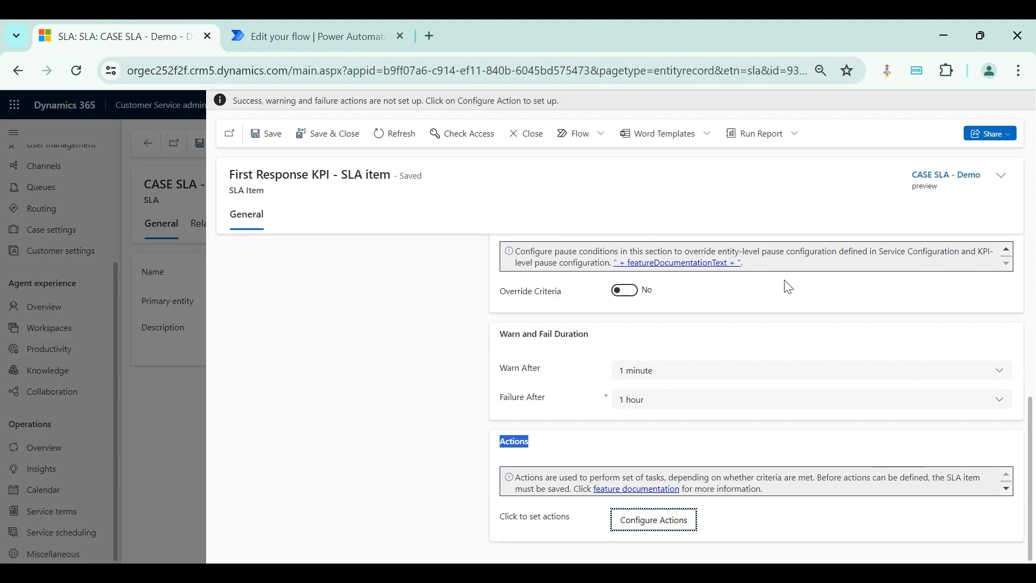
scroll(678, 396, "up", 5)
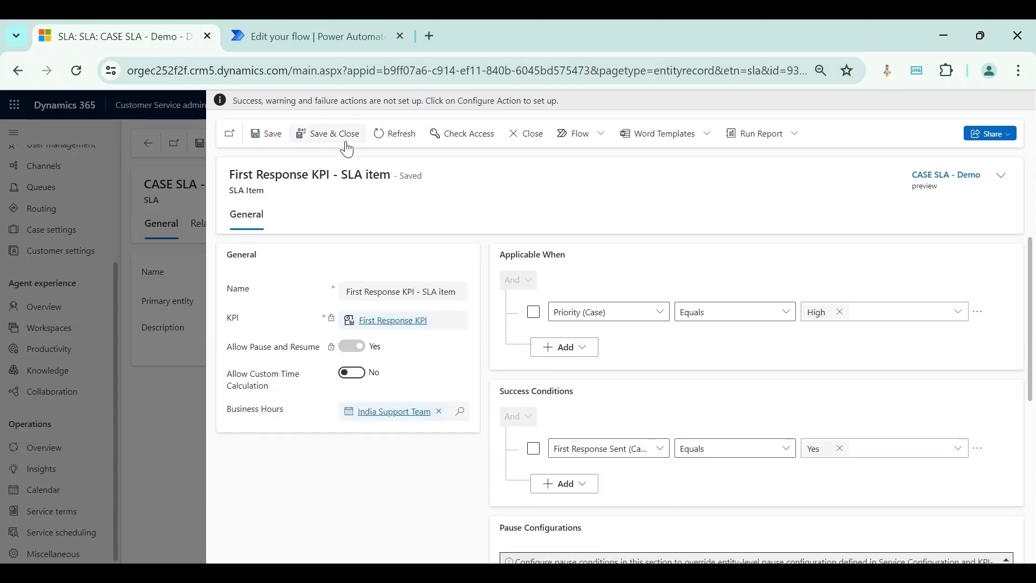
left_click(315, 141)
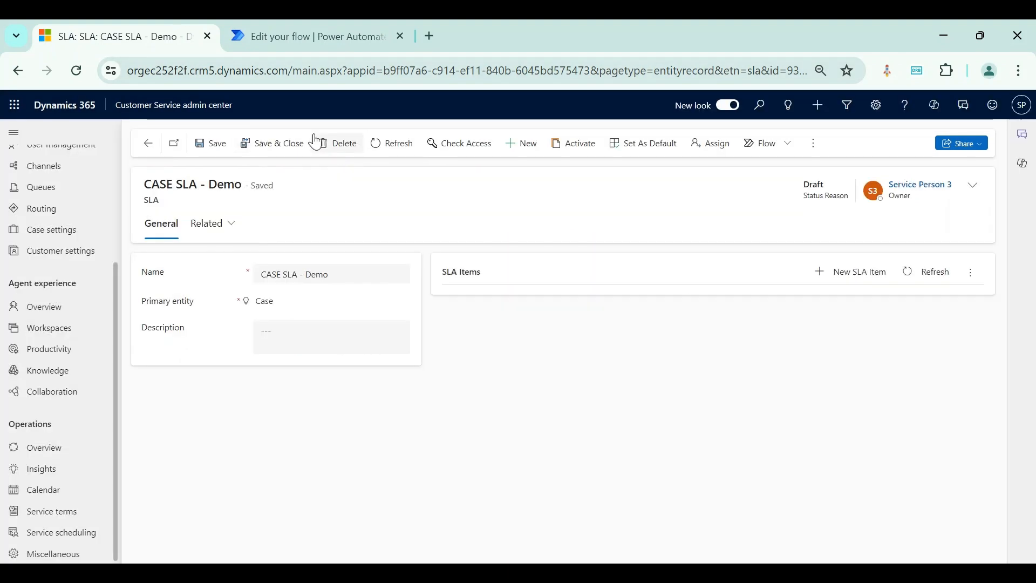
Start a new SLA item named Resolution KPI - SLA item with the Resolution KPI and India Support Team business hours.
left_click(864, 277)
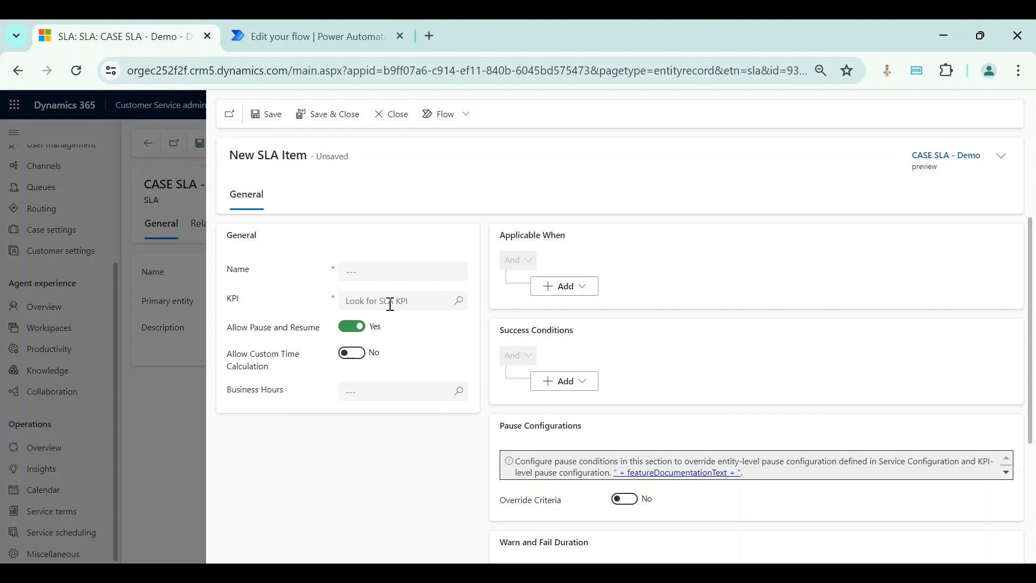
left_click(390, 301)
left_click(459, 300)
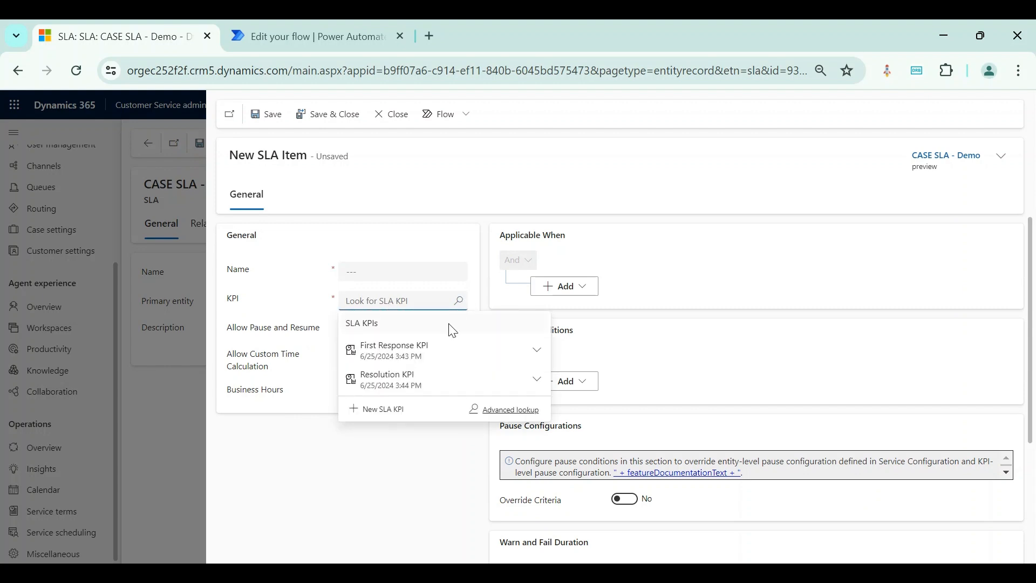
left_click(429, 373)
left_click(389, 268)
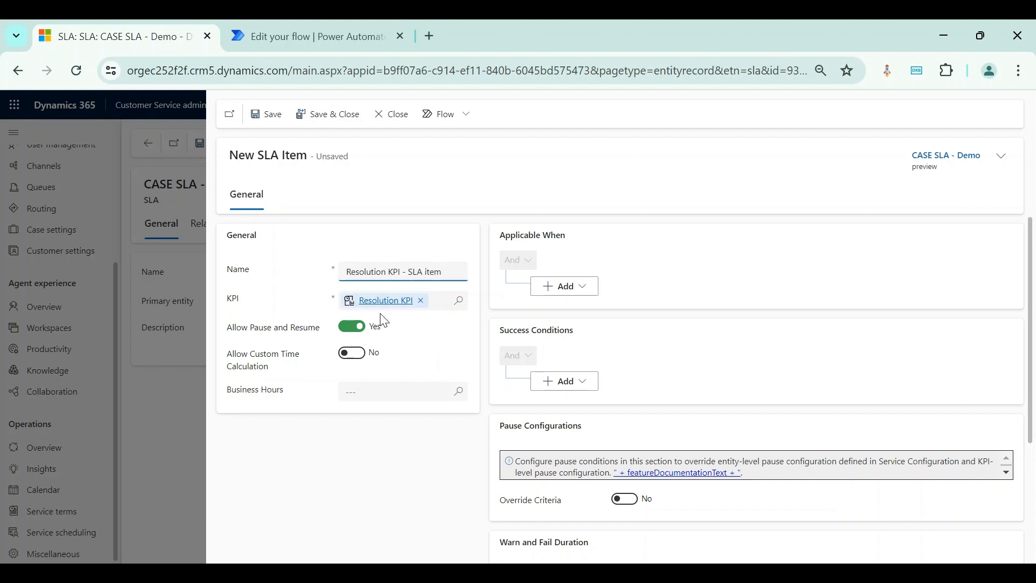
left_click(386, 392)
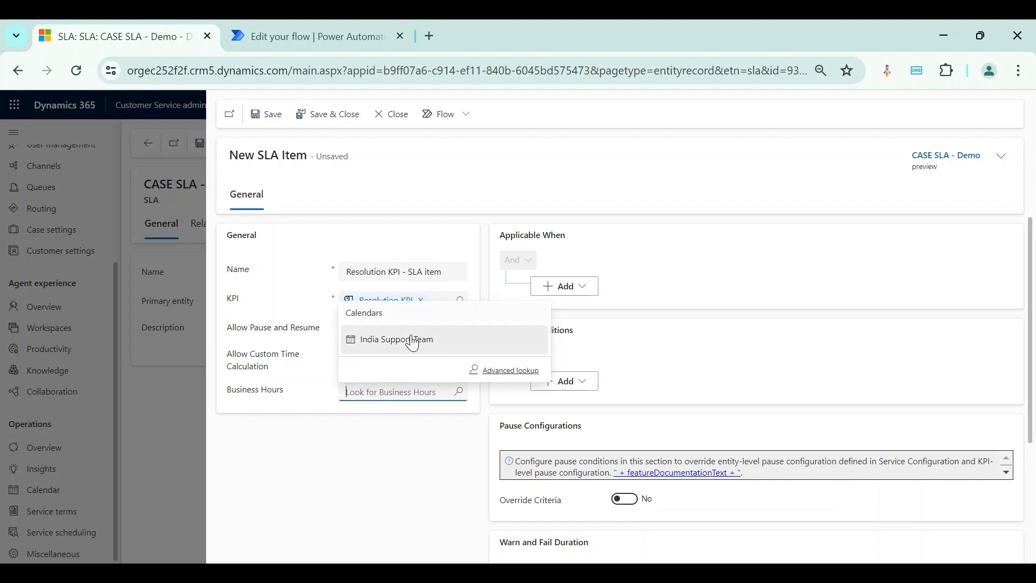
left_click(413, 340)
Add an applicable-when condition to the new SLA item requiring Priority (Case) to equal High.
left_click(576, 289)
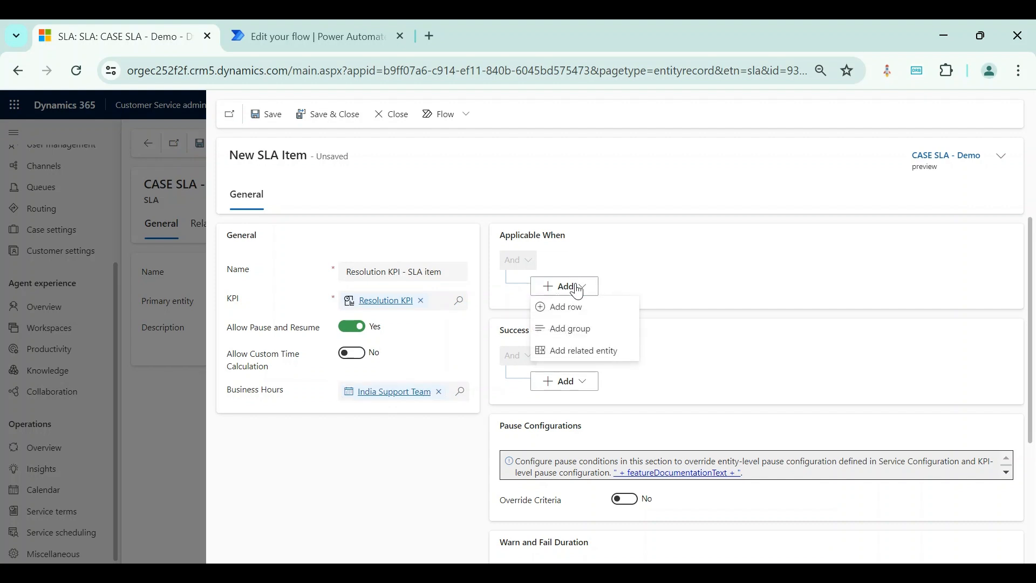
left_click(576, 307)
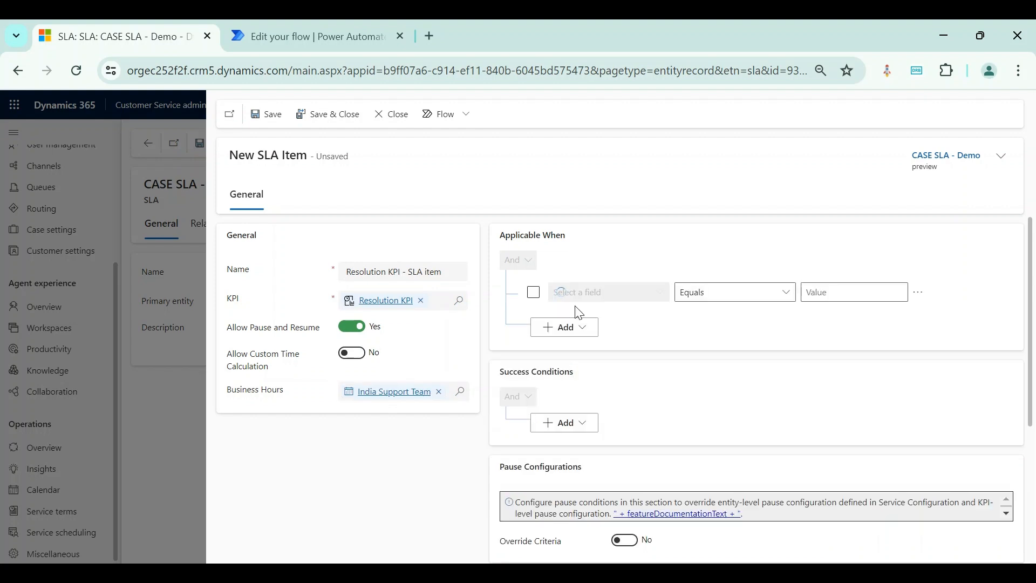
left_click(609, 293)
type("Priority (Case")
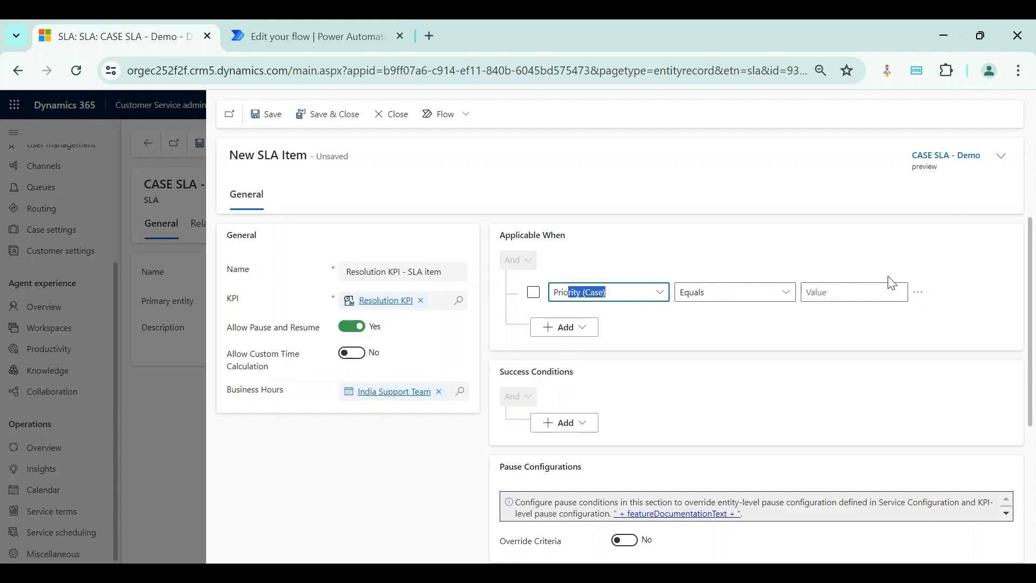
left_click(884, 289)
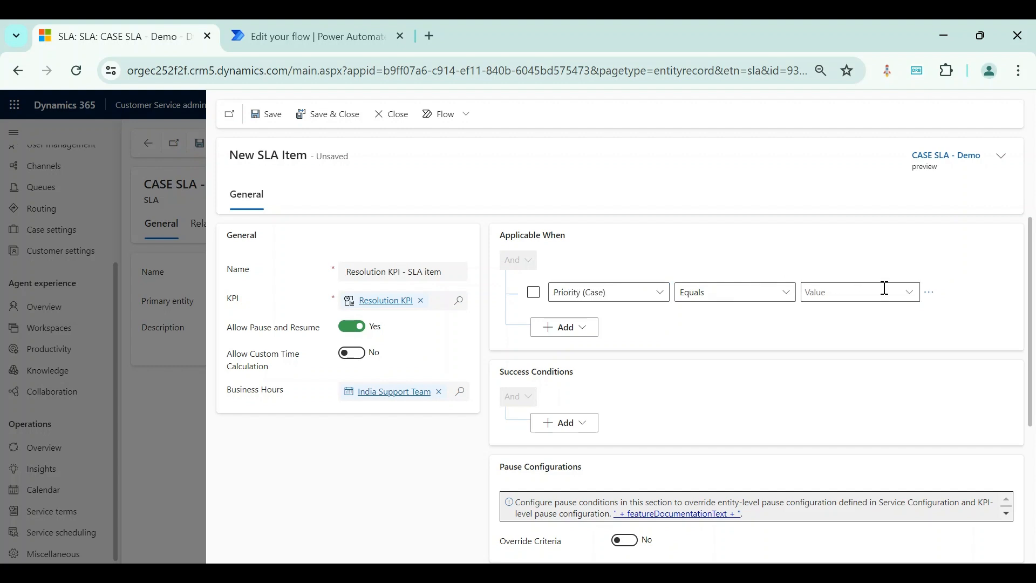
left_click(909, 294)
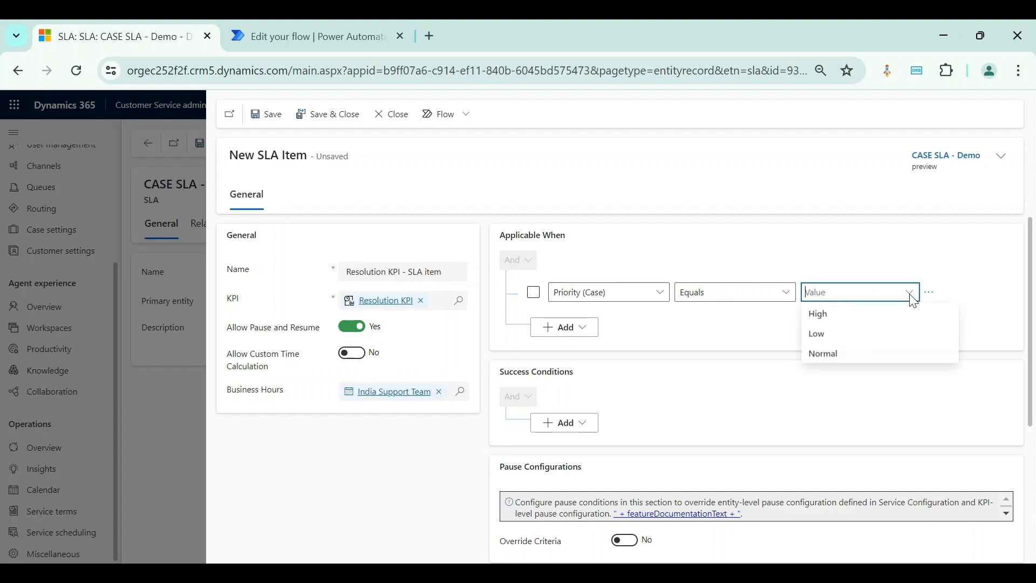
left_click(824, 315)
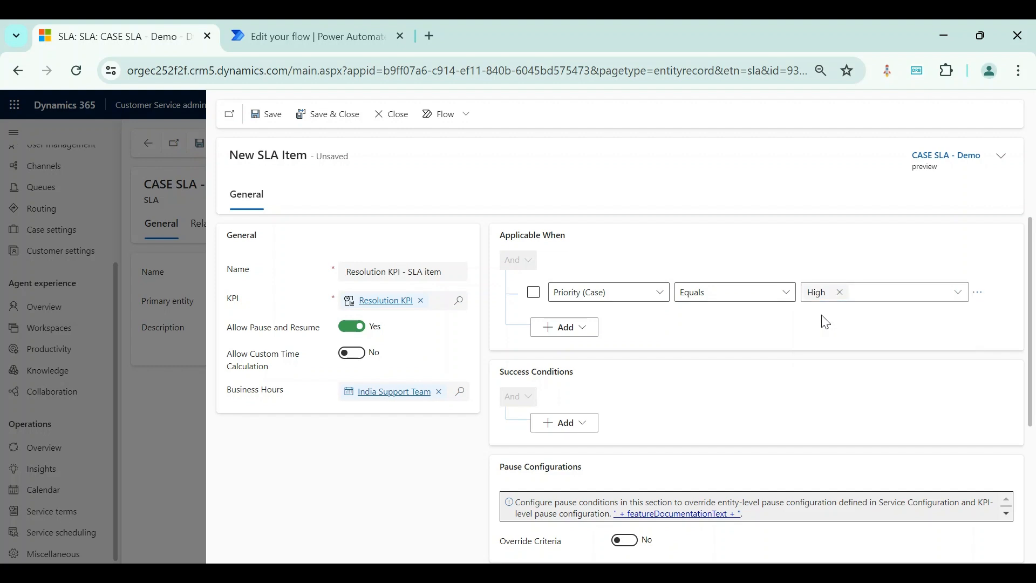
Add a success condition to the SLA item requiring Status (Case) to equal Resolved.
scroll(821, 319, "down", 3)
left_click(580, 345)
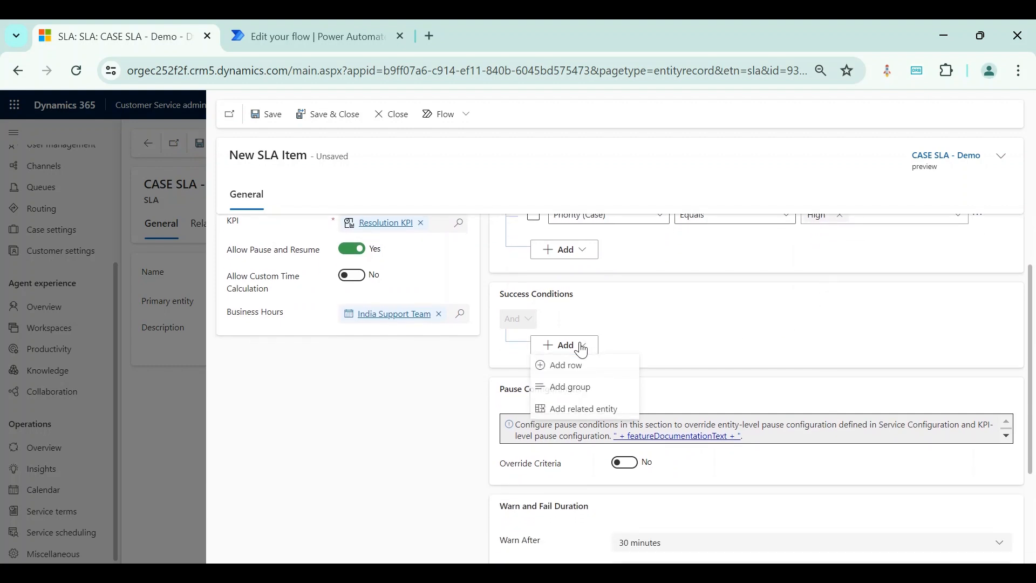
scroll(415, 277, "up", 1)
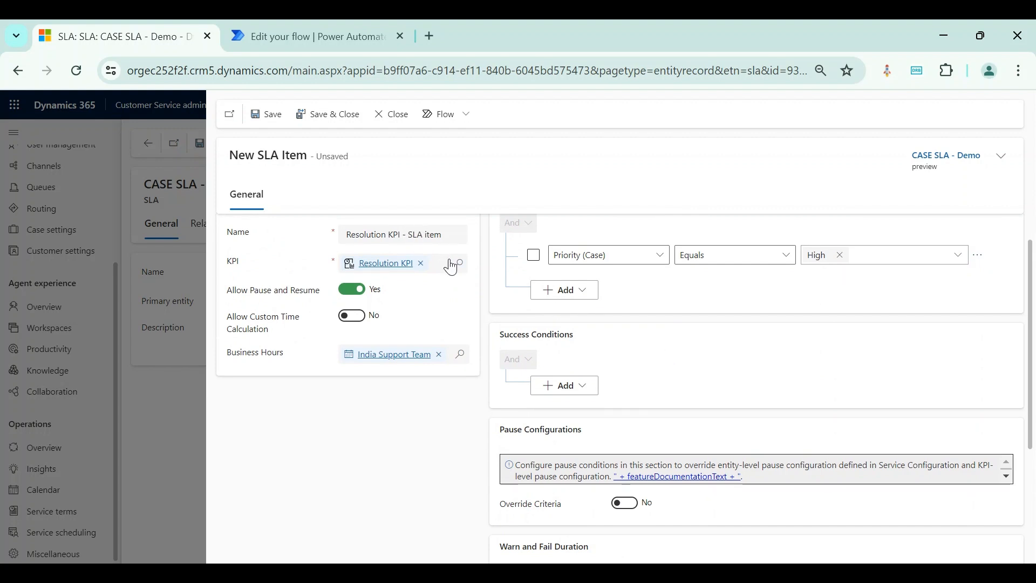
left_click(592, 394)
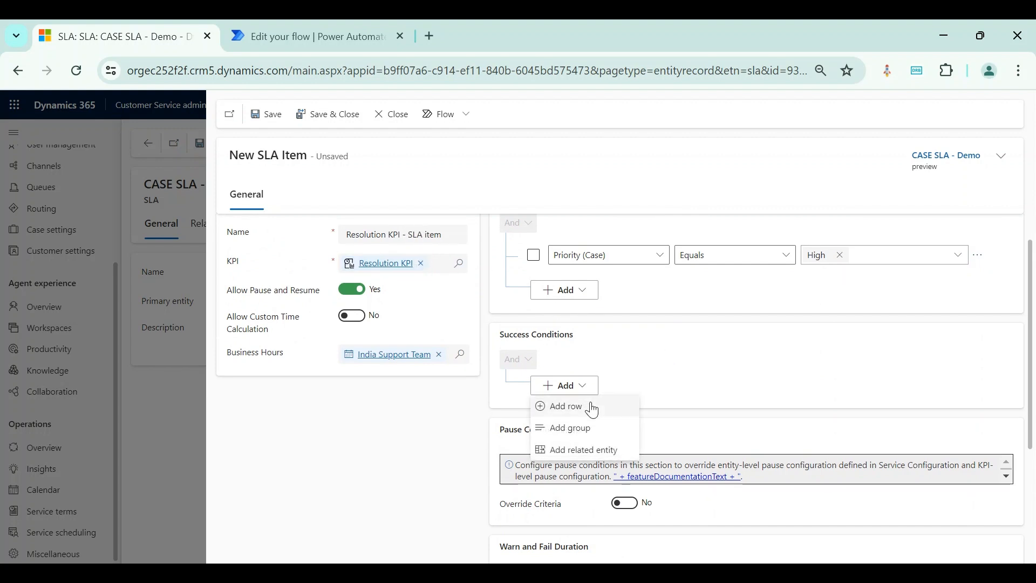
left_click(592, 403)
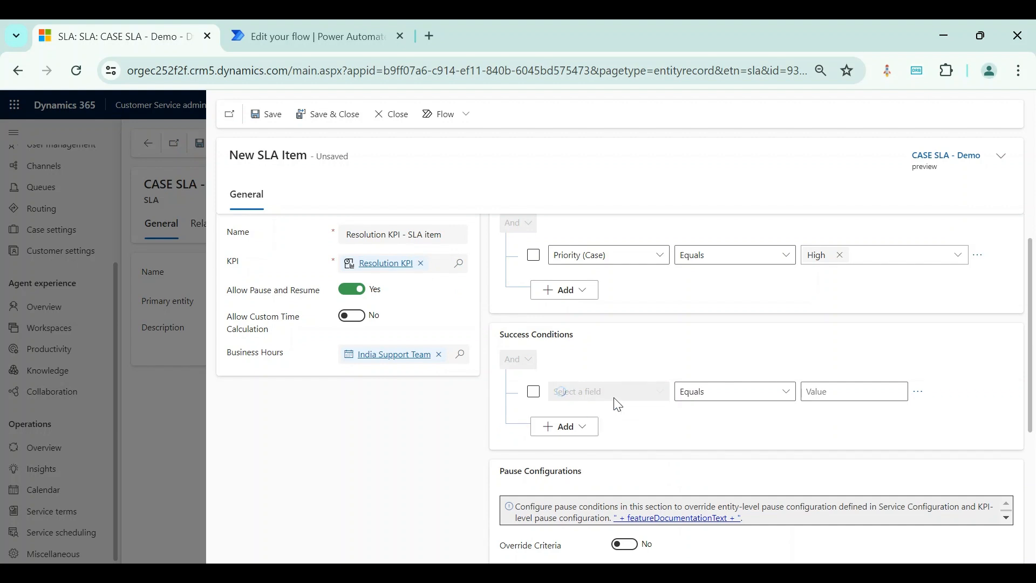
left_click(659, 395)
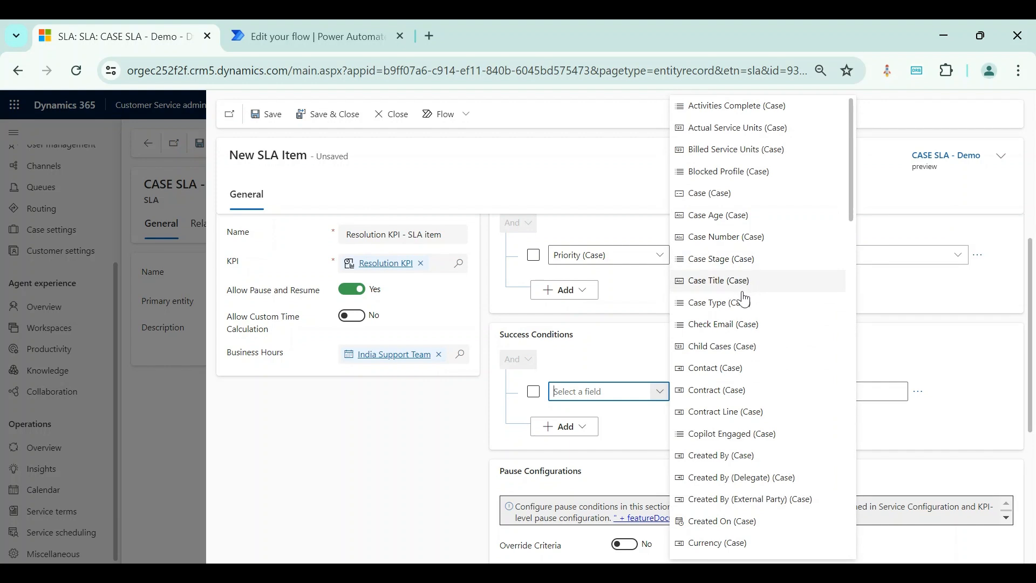
scroll(743, 299, "down", 5)
type("Status (Case")
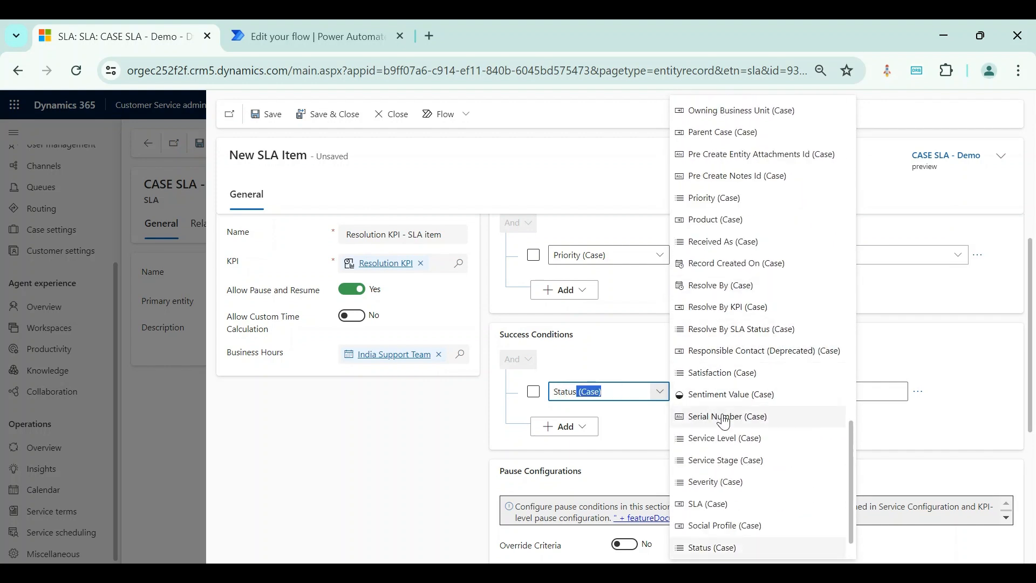
left_click(722, 546)
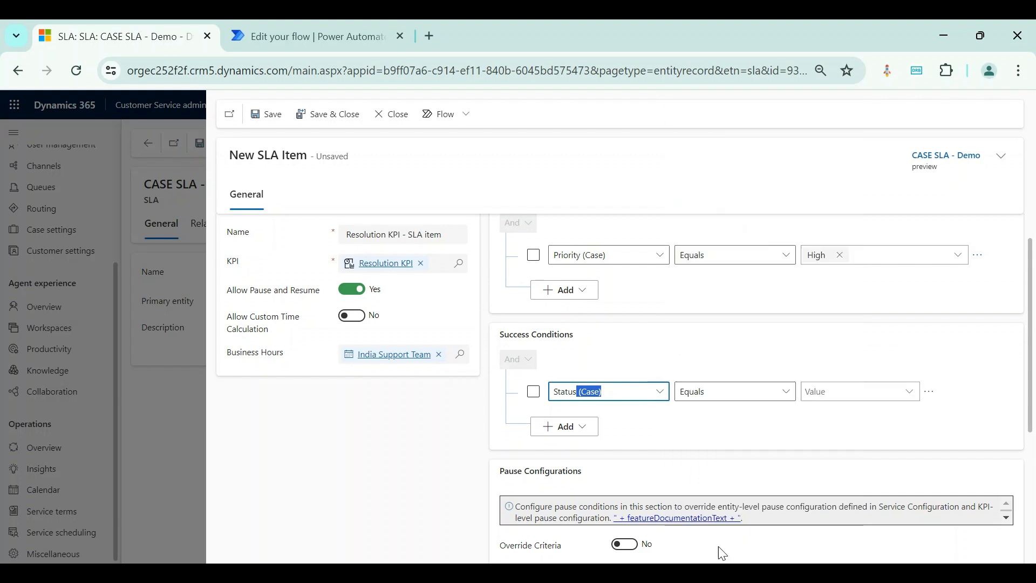
left_click(910, 393)
left_click(872, 454)
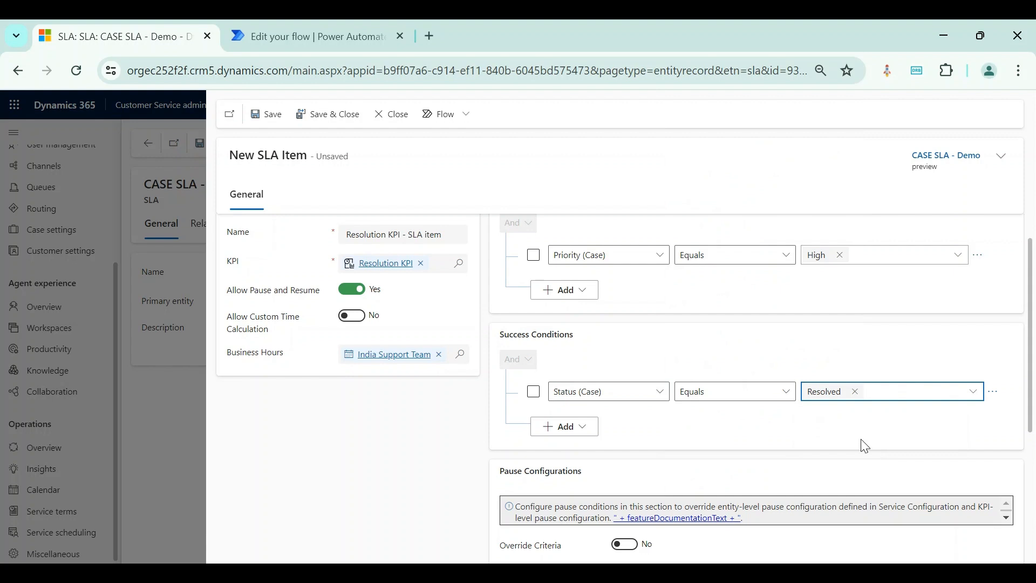
Set the Resolution KPI SLA item to warn after 15 minutes and fail after 2 hours, and save it.
scroll(834, 388, "down", 1)
scroll(834, 387, "down", 3)
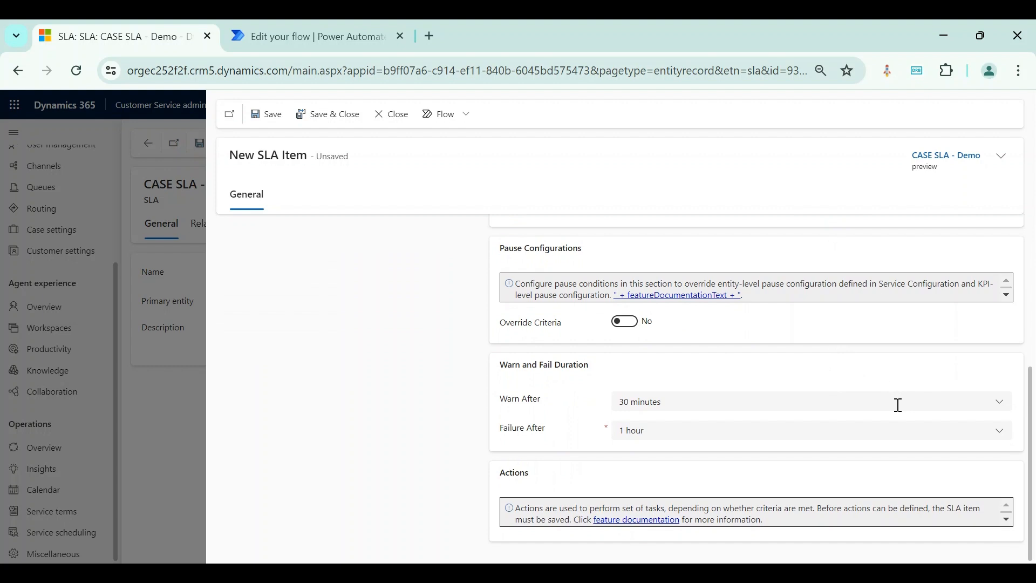
left_click(1003, 431)
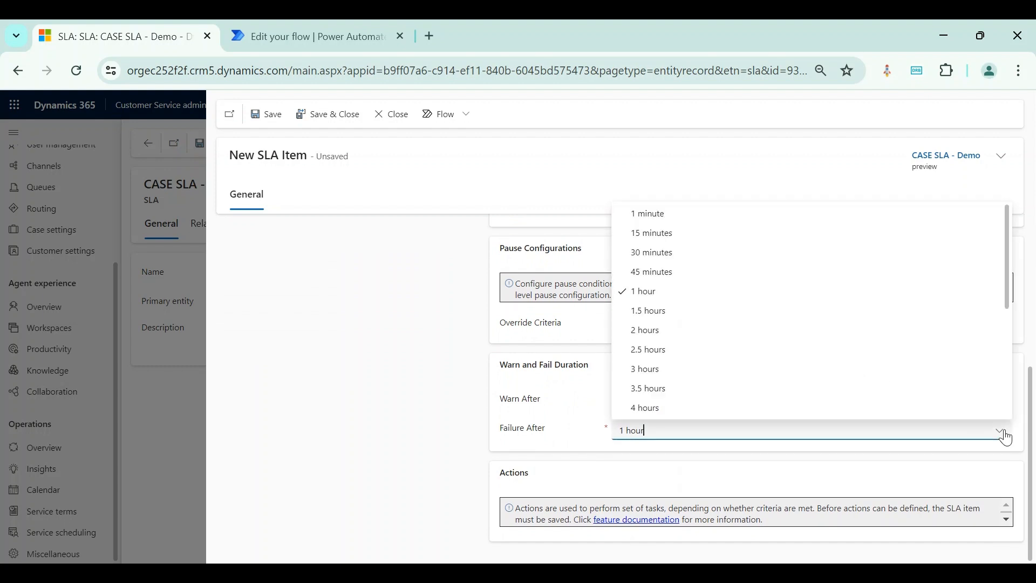
left_click(691, 332)
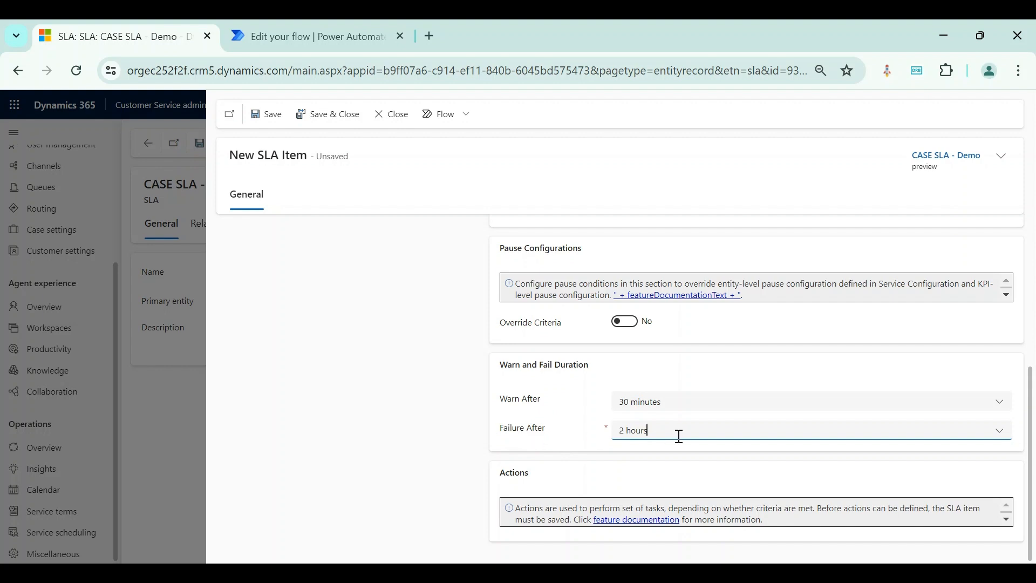
left_click(998, 404)
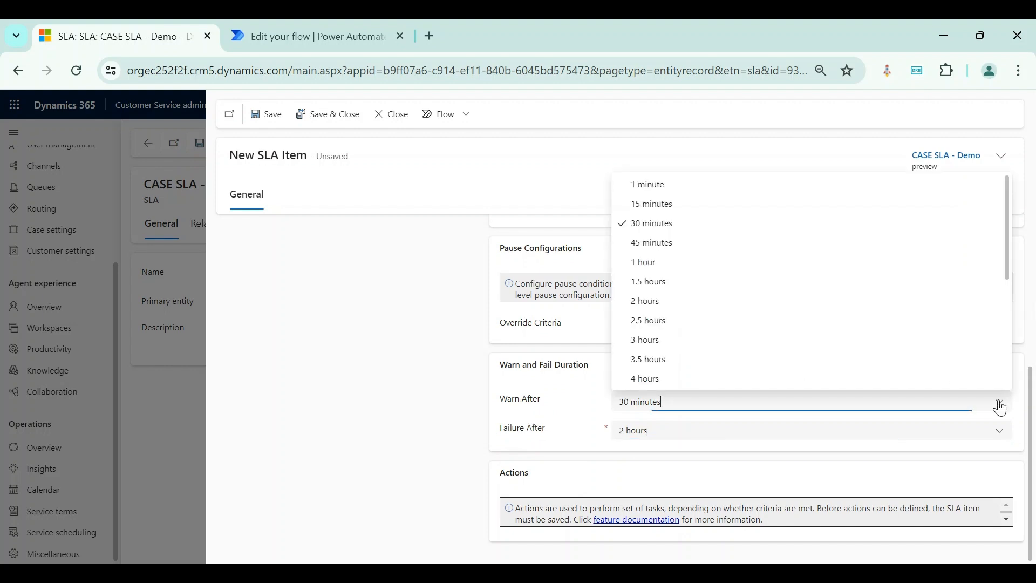
left_click(701, 204)
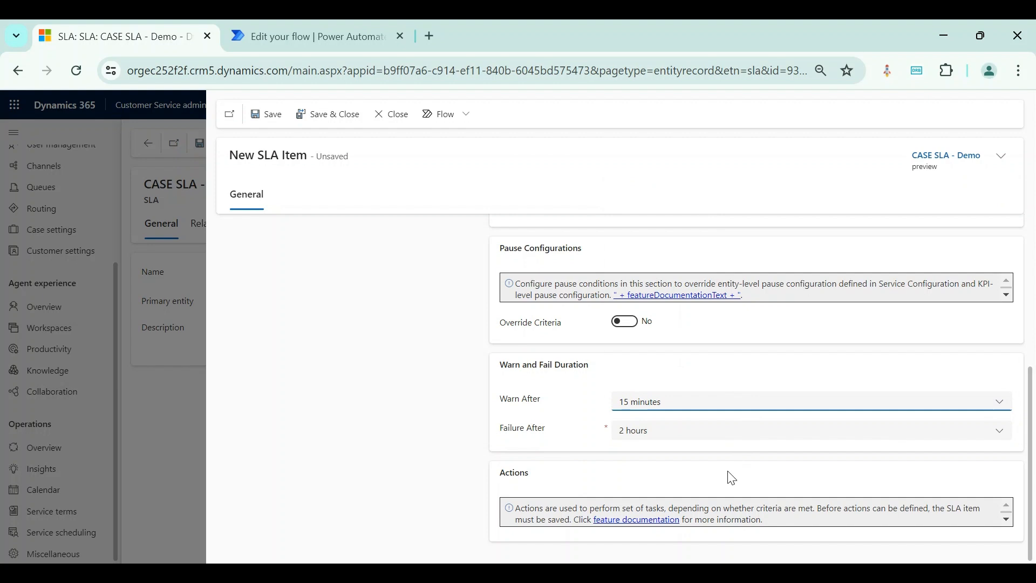
left_click(267, 115)
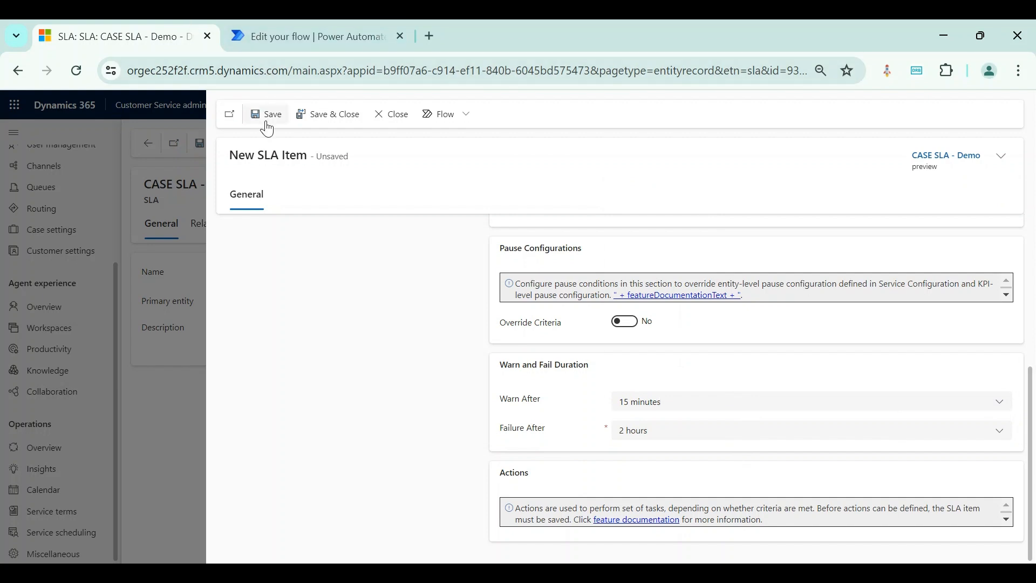
Save and close the Resolution KPI SLA item, and activate the CASE SLA - Demo agreement.
scroll(520, 487, "down", 2)
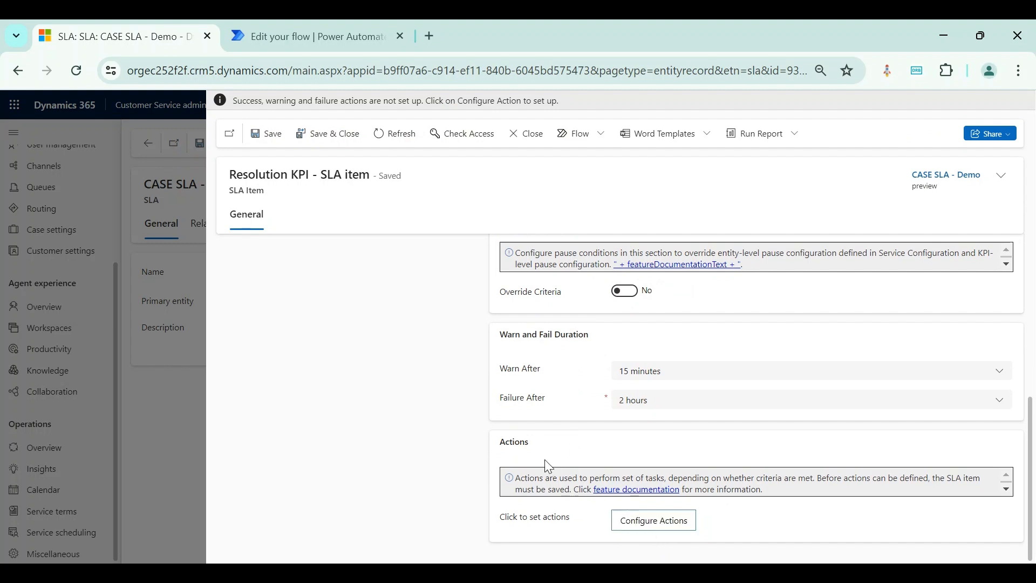
scroll(546, 459, "up", 3)
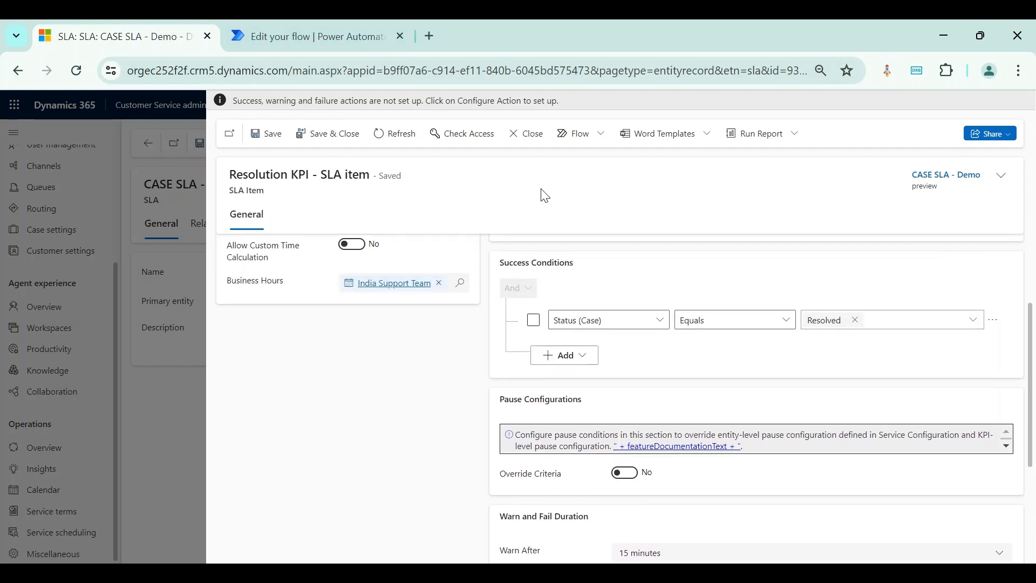
scroll(646, 299, "down", 3)
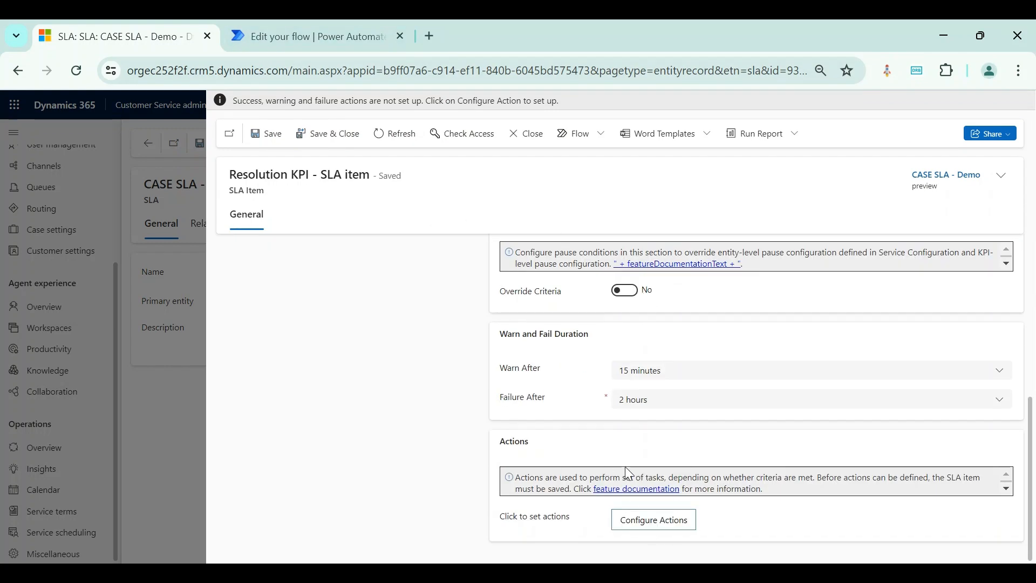
scroll(617, 461, "up", 5)
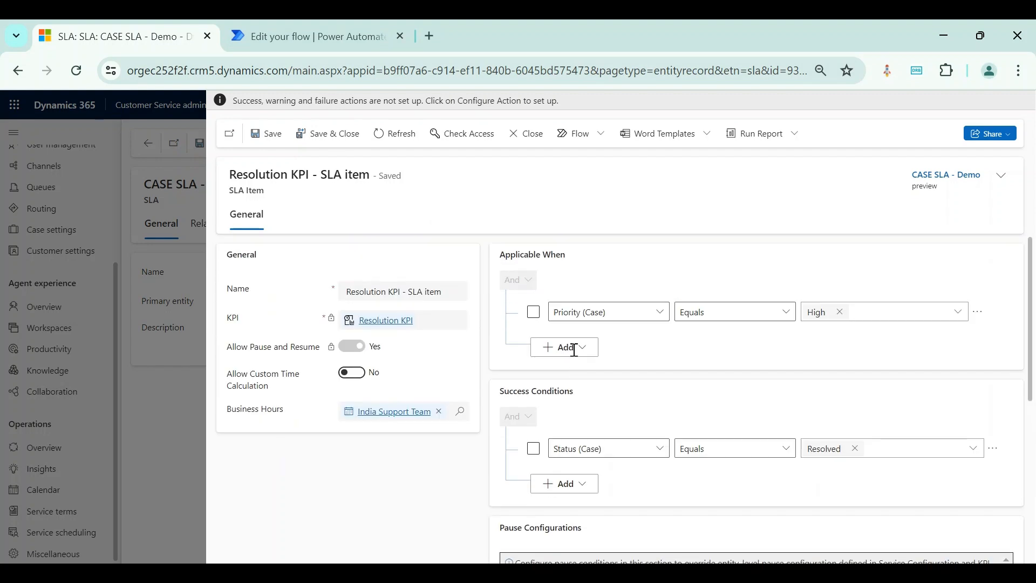
scroll(587, 435, "down", 5)
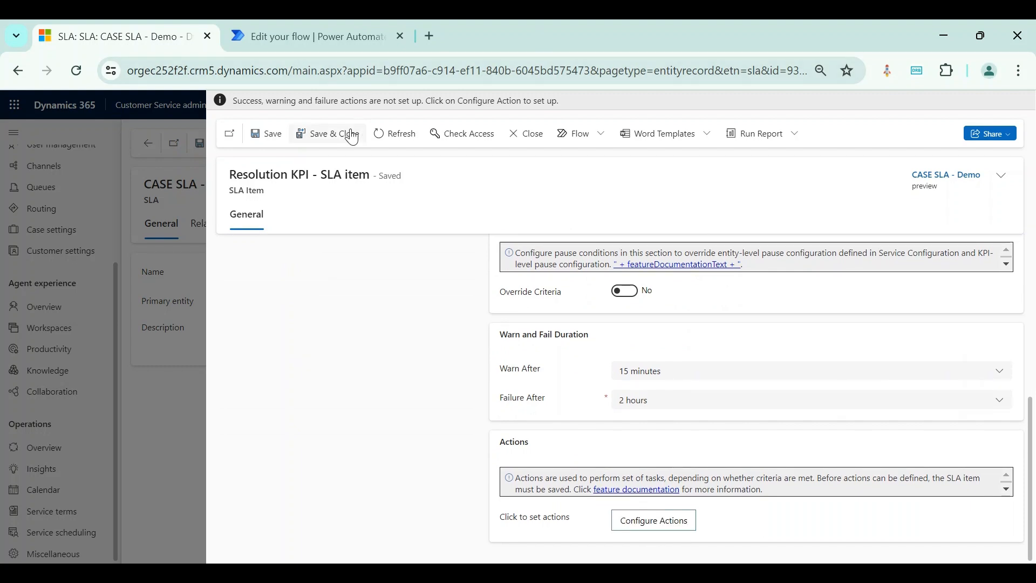
left_click(343, 138)
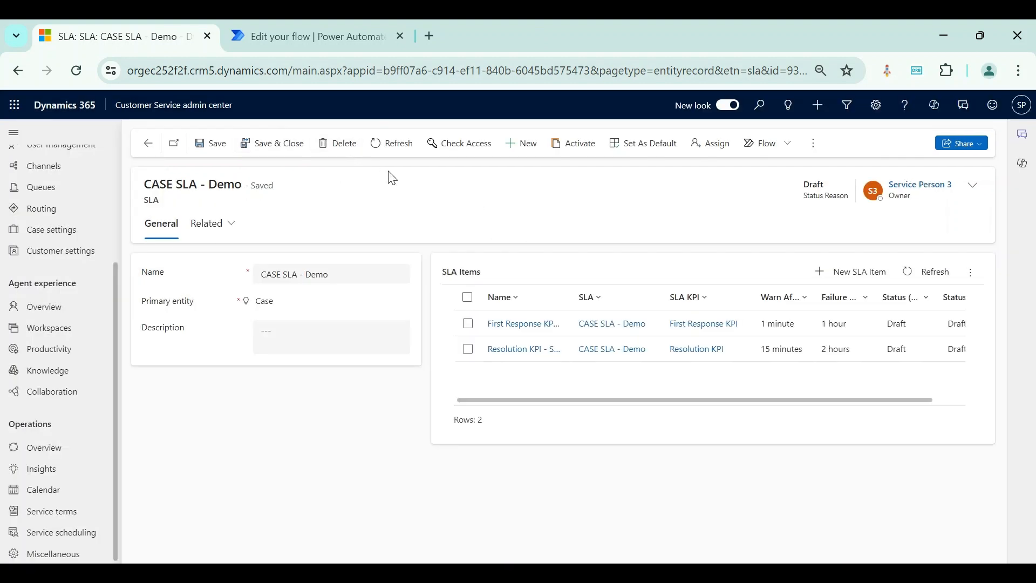
left_click(575, 143)
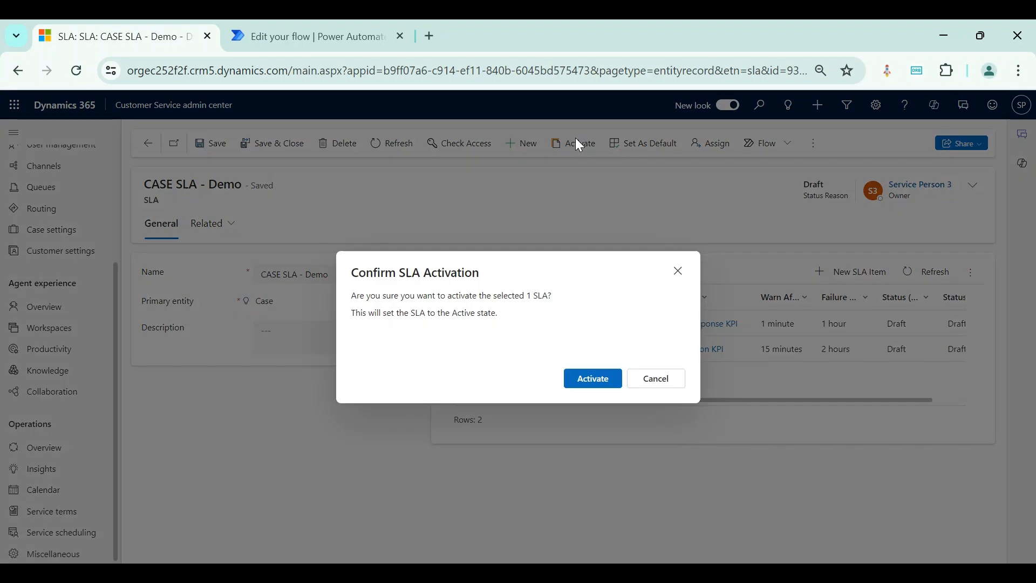
left_click(593, 378)
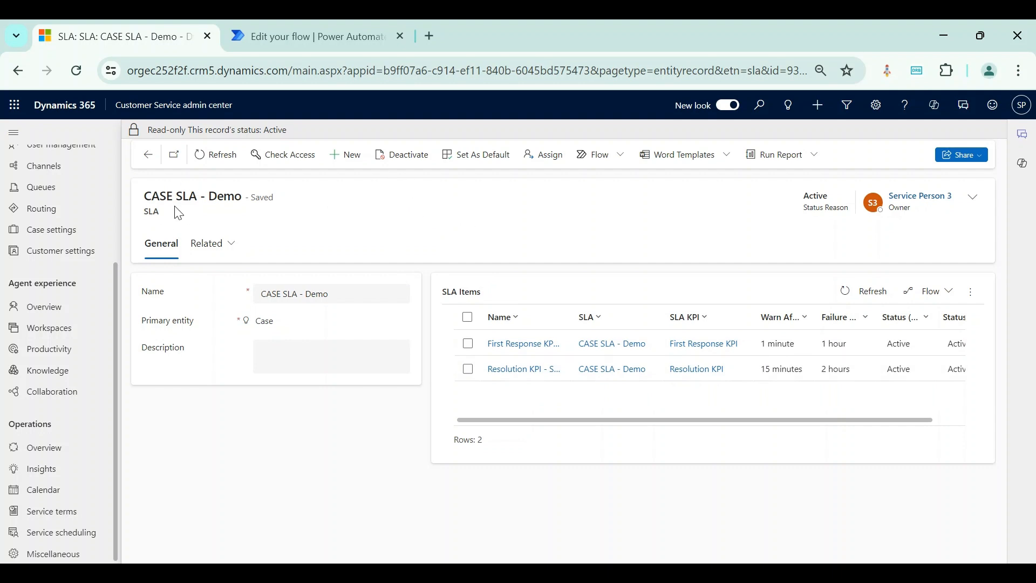
Set CASE SLA - Demo as the default SLA for the Case entity, and select it in the service level agreements list.
left_click(502, 159)
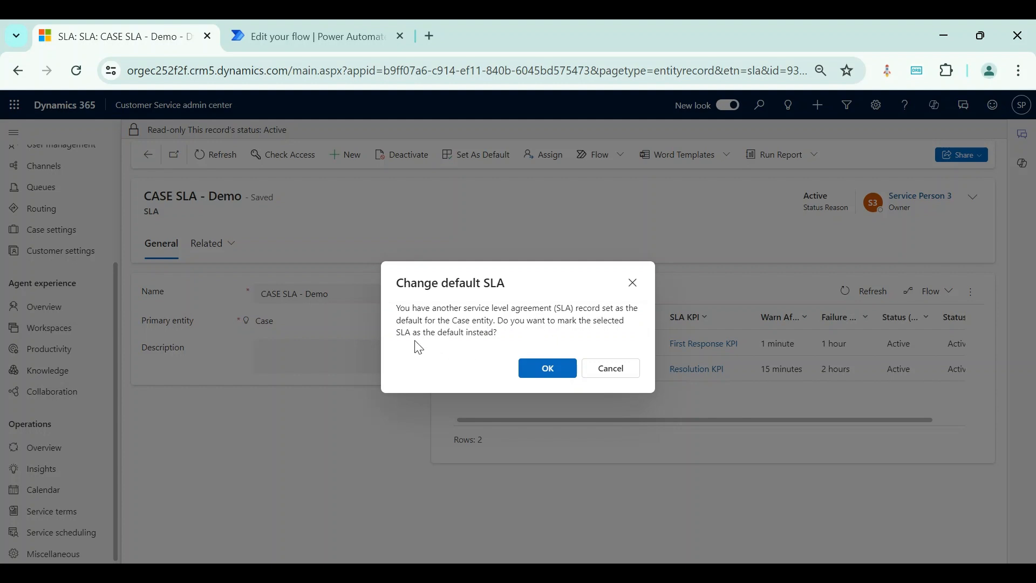
left_click(544, 378)
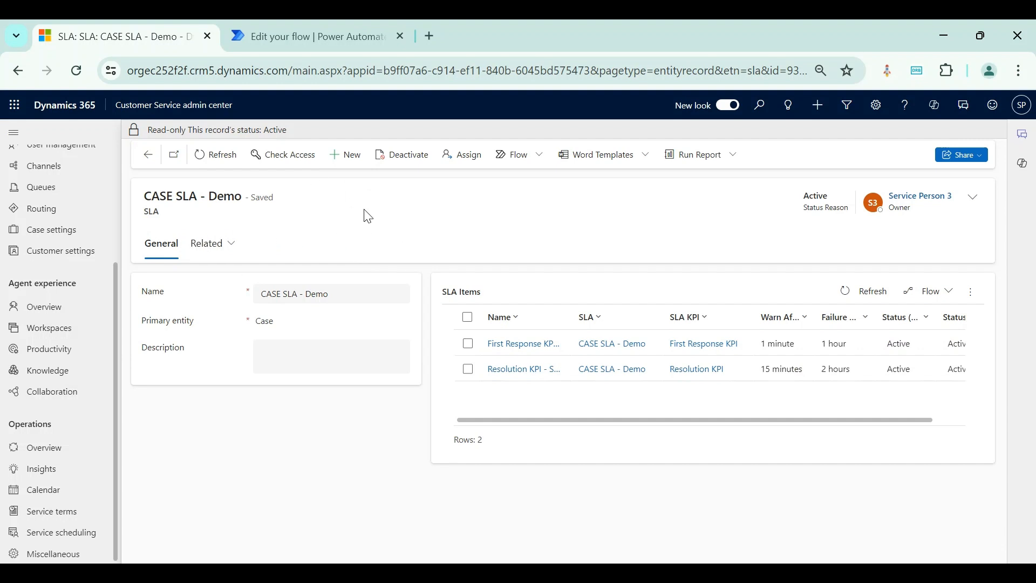
left_click(151, 156)
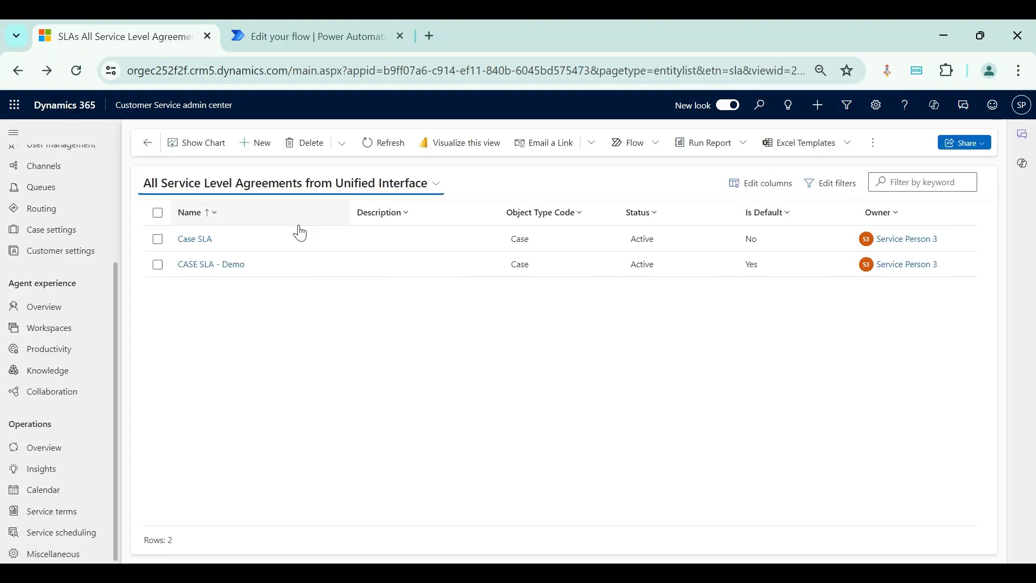
left_click(157, 263)
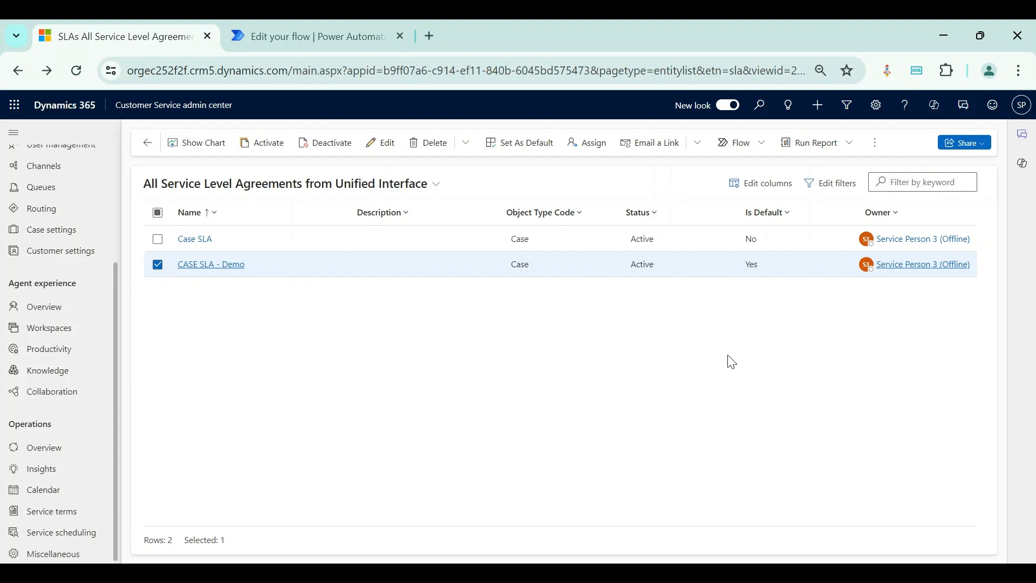
left_click(242, 268)
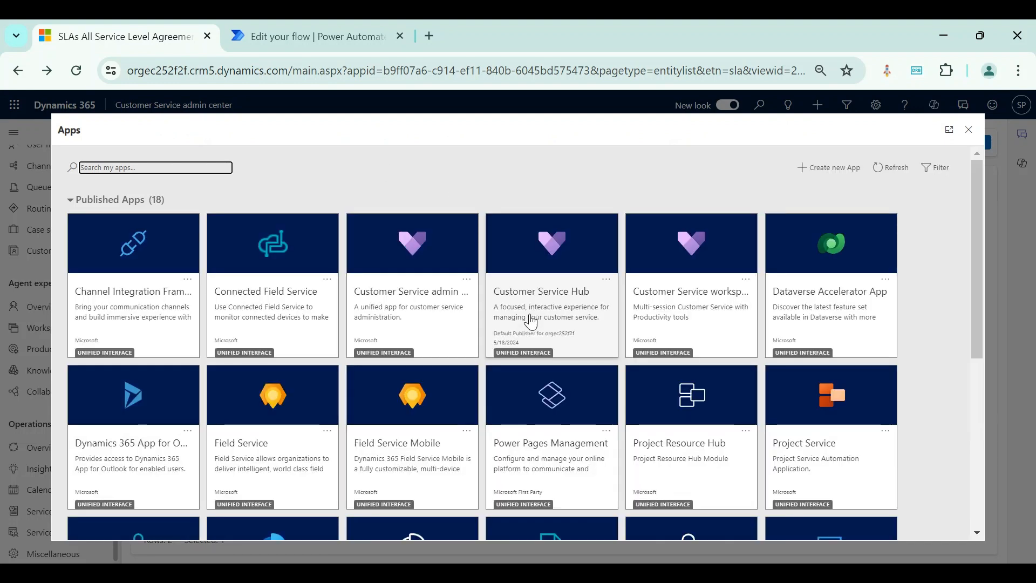
Switch to the Customer Service workspace app and open the list of all cases.
left_click(696, 303)
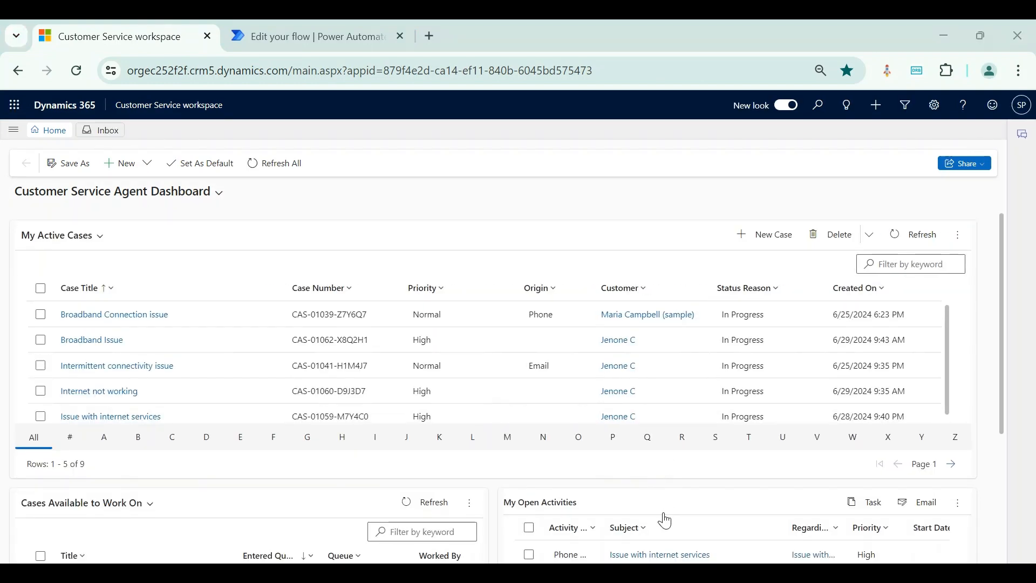
left_click(13, 129)
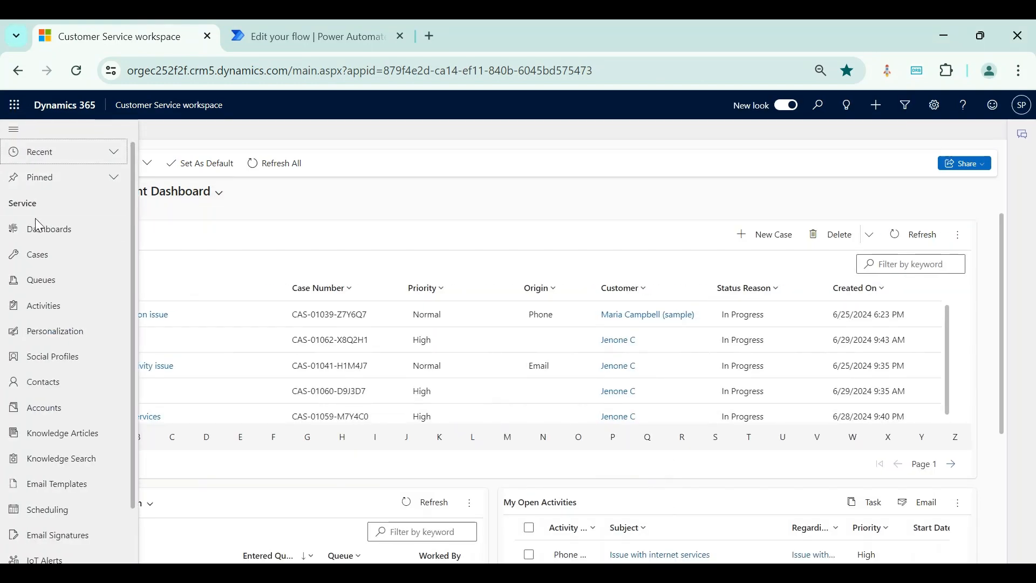
left_click(43, 253)
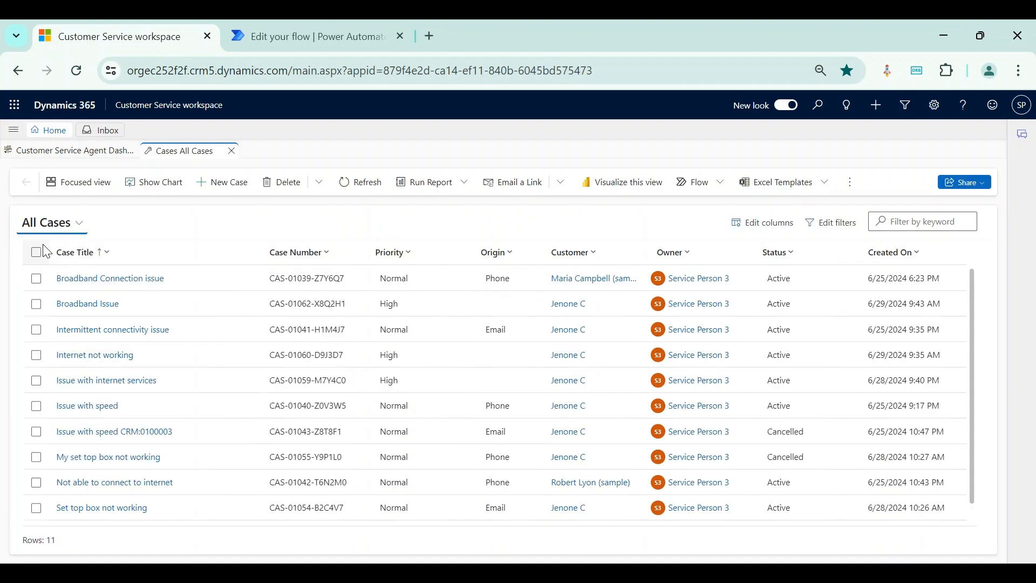
Create and save a case for customer A. Datum Corporation (sample) titled "Test SLA - 1 (Normal priority)", keeping Normal priority.
left_click(220, 184)
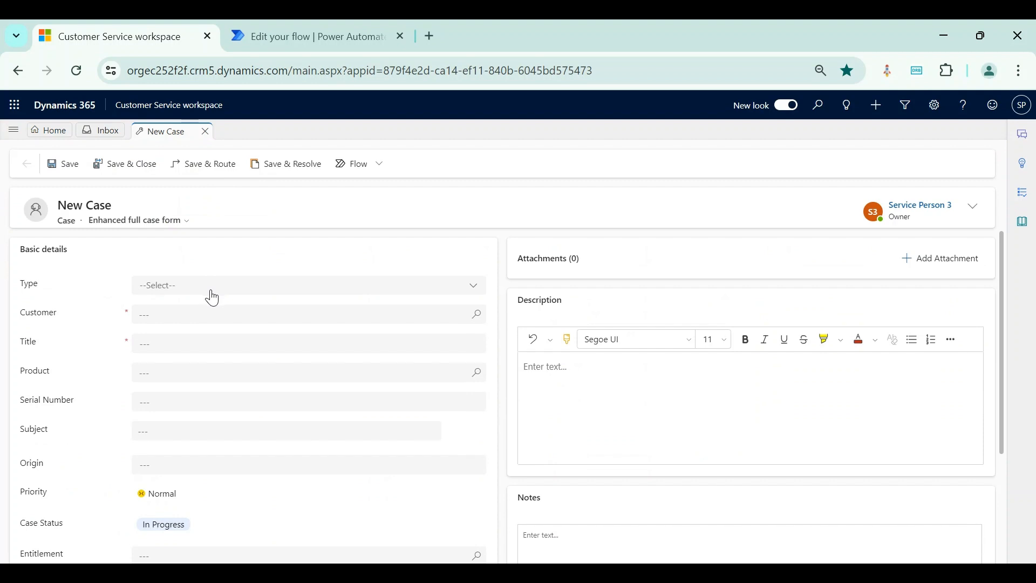
left_click(186, 313)
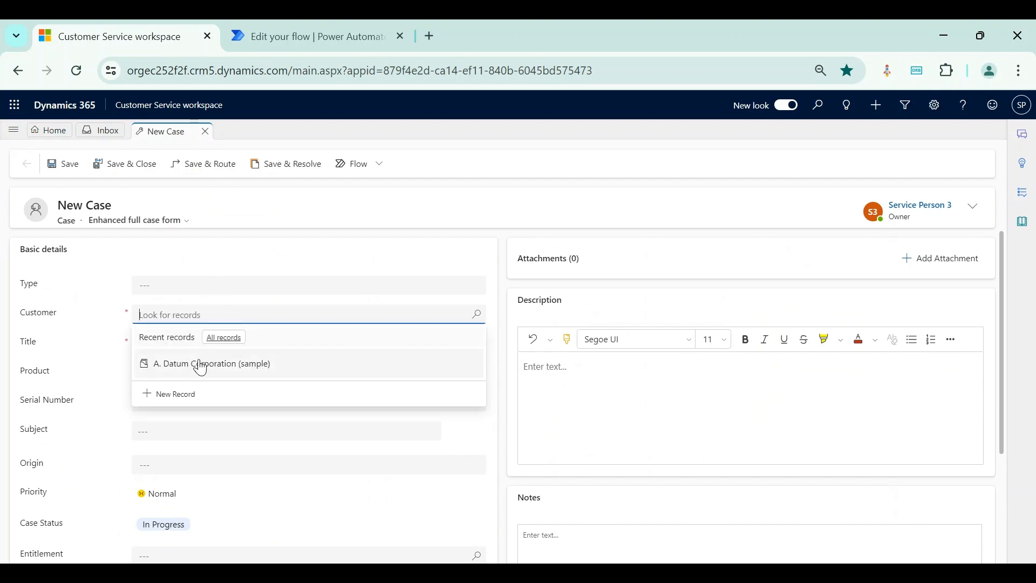
left_click(199, 364)
left_click(186, 344)
type("Test SLA - 1")
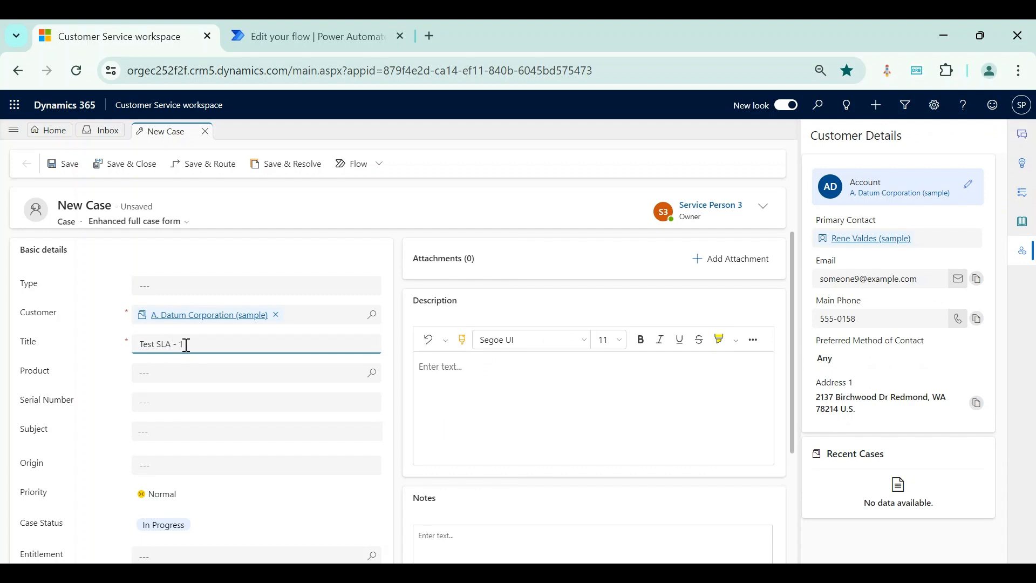
type(" (Normal priority")
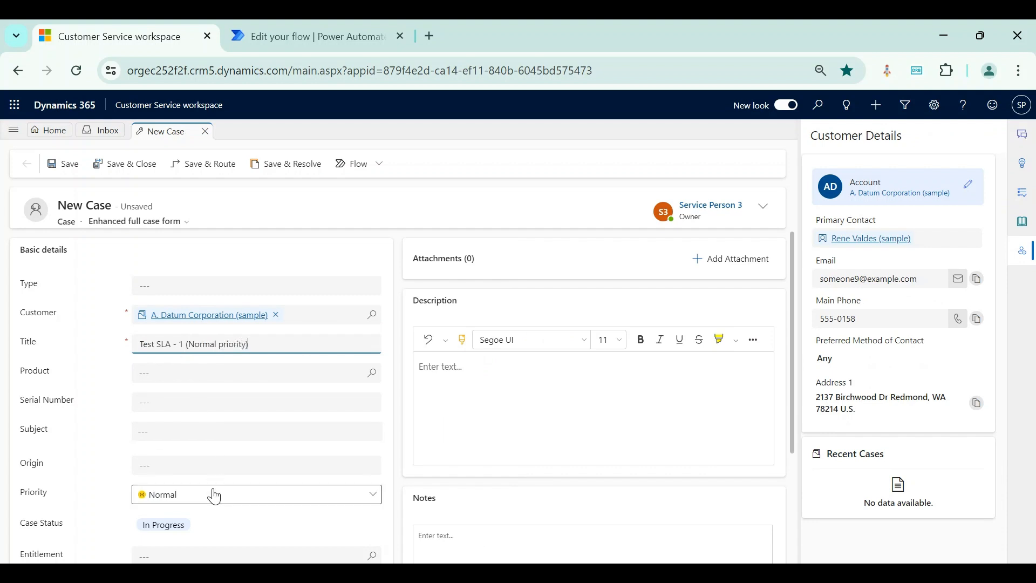
scroll(213, 492, "down", 3)
scroll(216, 494, "up", 1)
scroll(213, 489, "up", 2)
scroll(214, 489, "down", 1)
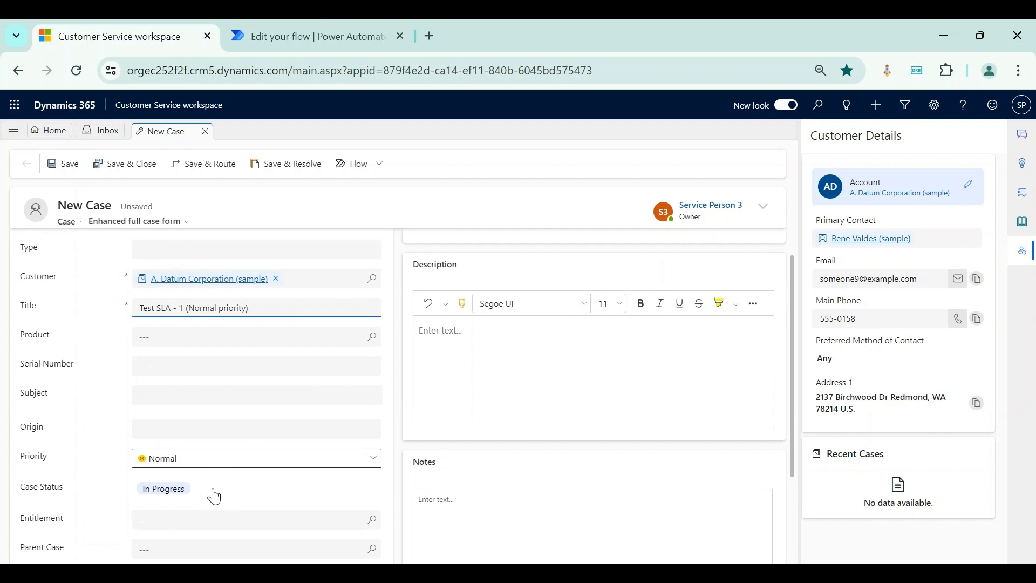
scroll(164, 473, "up", 1)
left_click(71, 166)
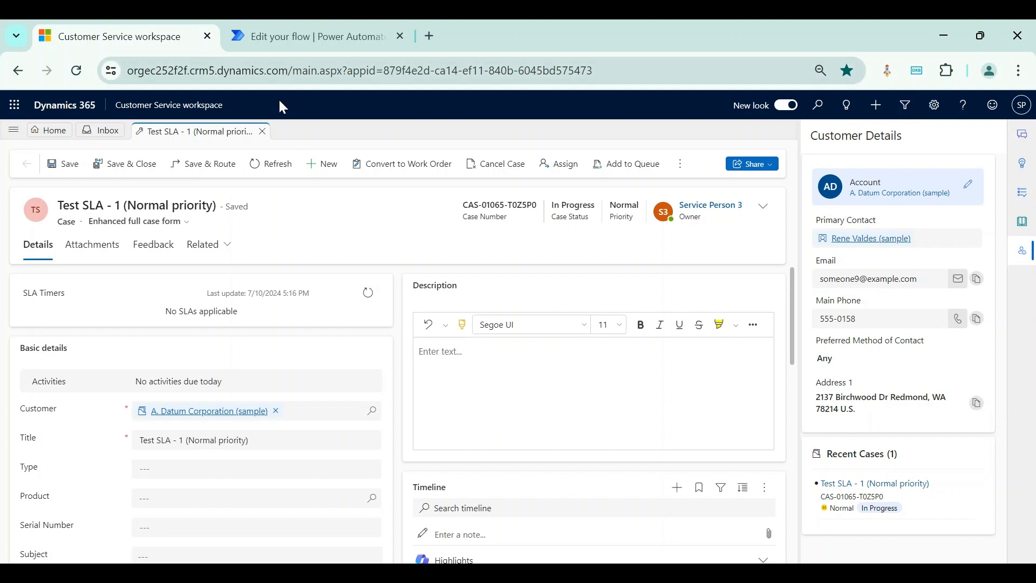
Refresh the Test SLA - 1 case and check its SLA timers and details.
left_click(279, 163)
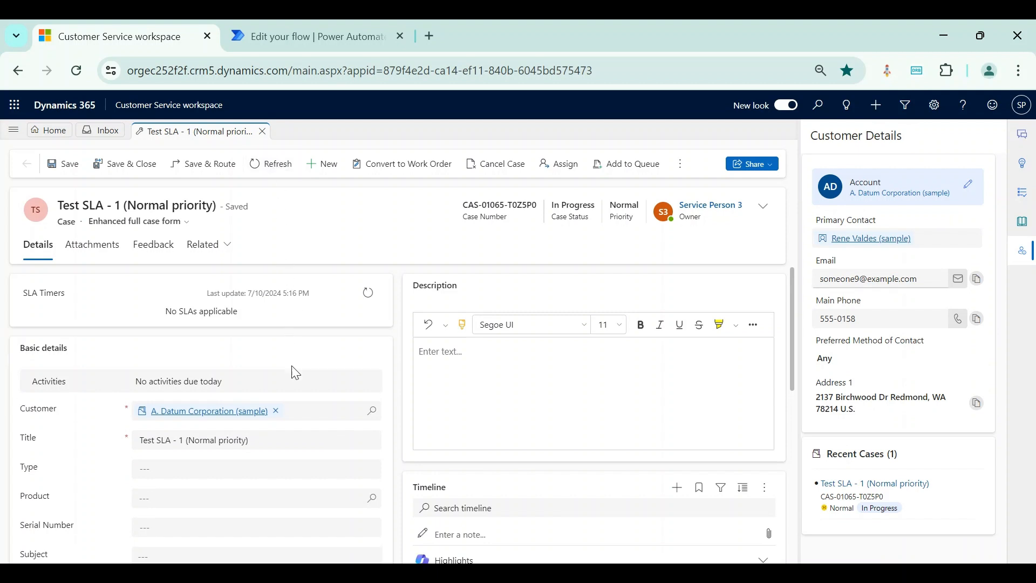
scroll(292, 378, "down", 3)
scroll(292, 378, "up", 3)
Start another new case for customer A. Datum Corporation (sample) titled "Test SLA - 2 (High priority)".
left_click(56, 133)
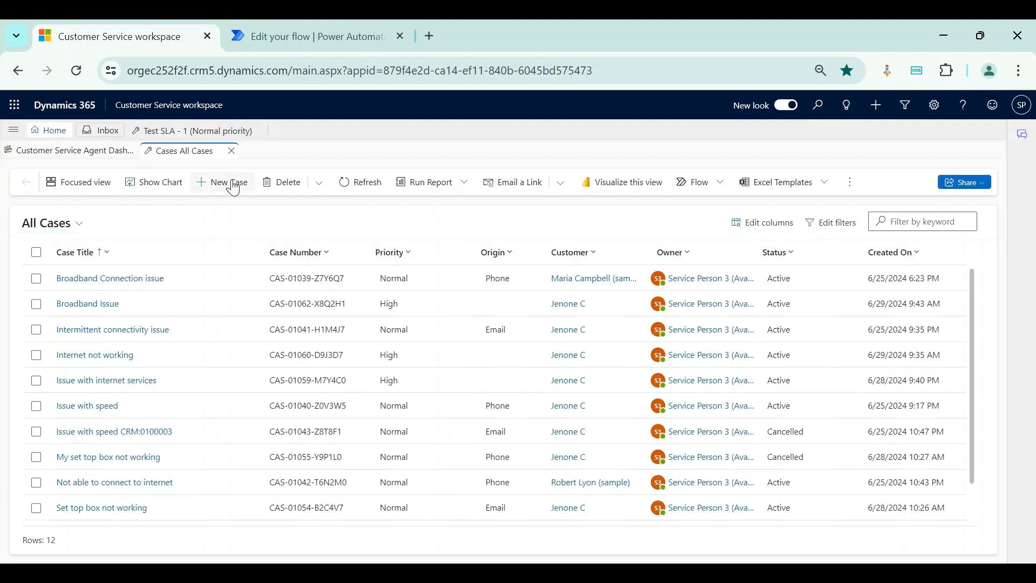
left_click(233, 184)
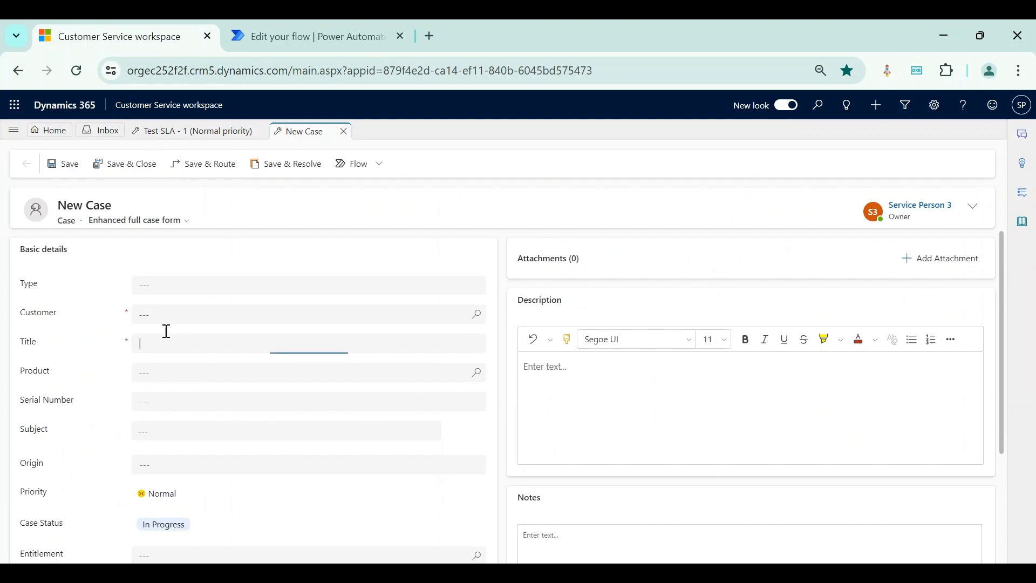
left_click(162, 313)
left_click(188, 364)
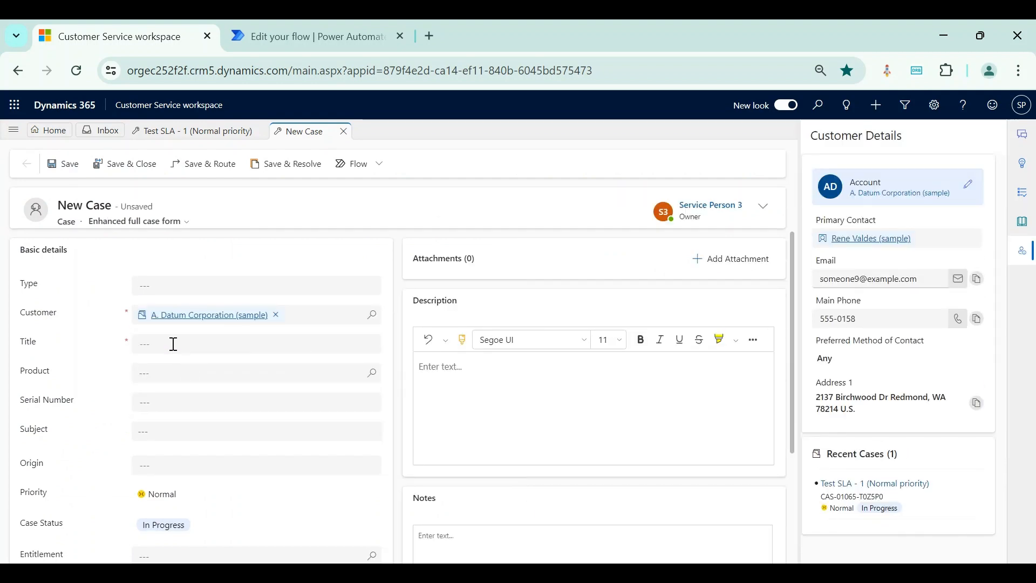
left_click(173, 344)
type("Test SLA - 2")
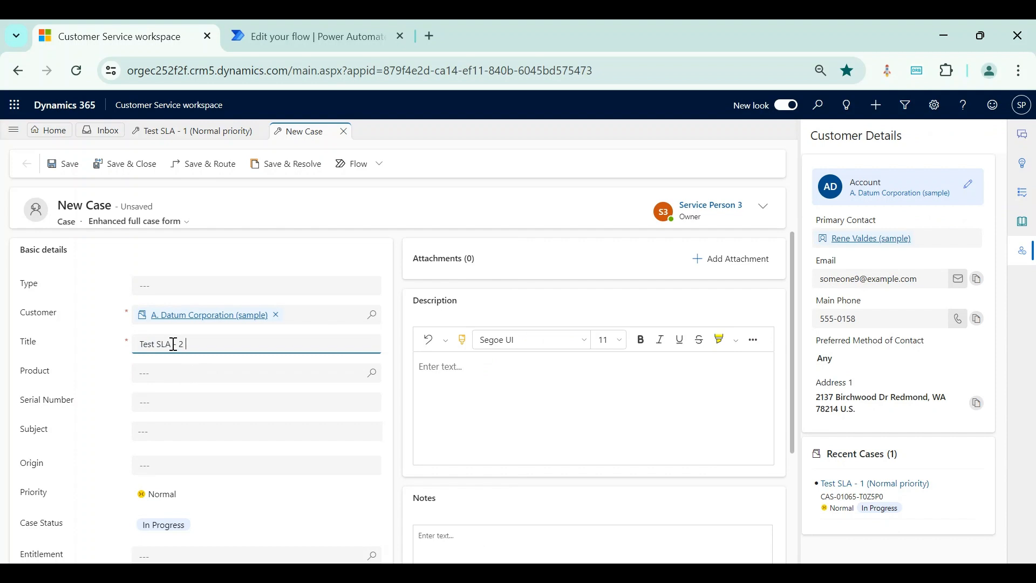
type(" (High priority")
Set the new case's priority to High and save the case.
scroll(211, 426, "down", 1)
left_click(203, 431)
left_click(194, 474)
scroll(649, 511, "up", 1)
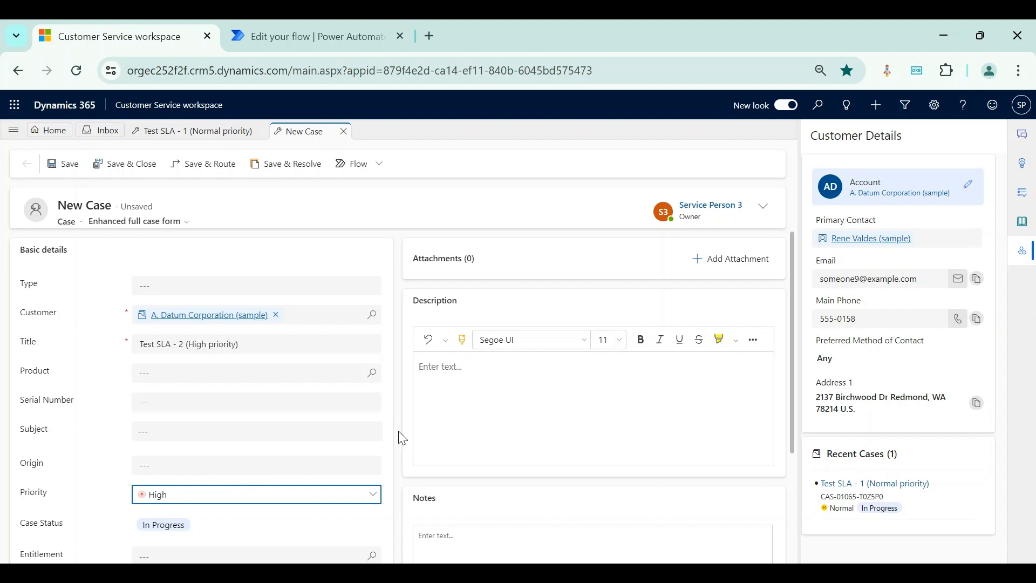
left_click(77, 170)
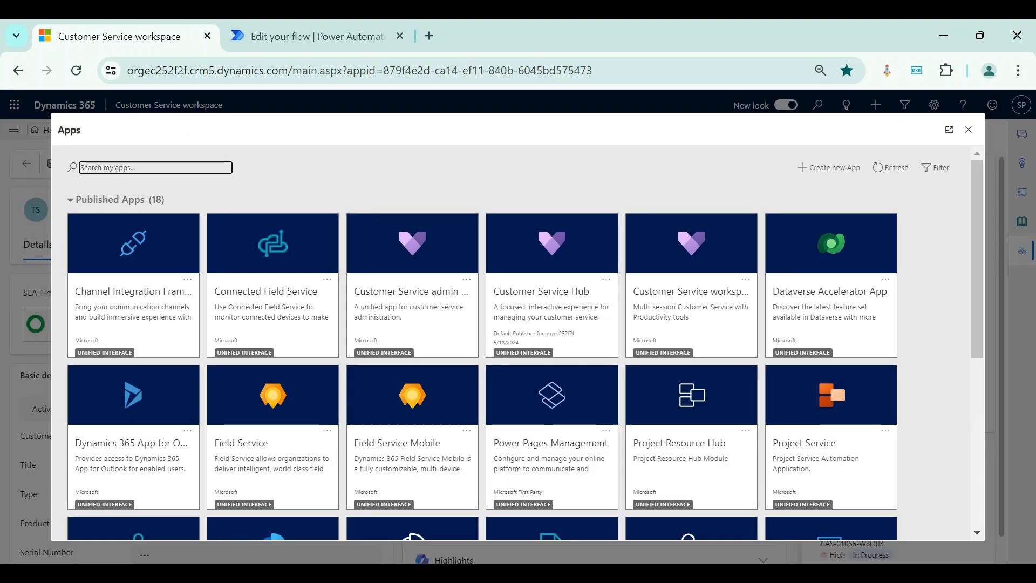
Open the Customer Service admin center in a new browser tab and close the Power Automate flow tab.
left_click(416, 323)
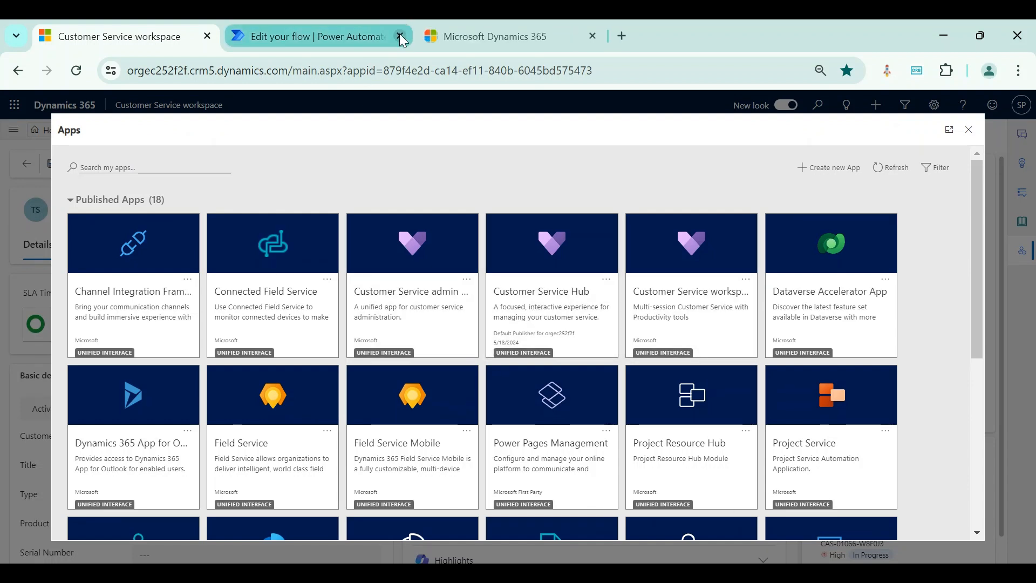
left_click(393, 35)
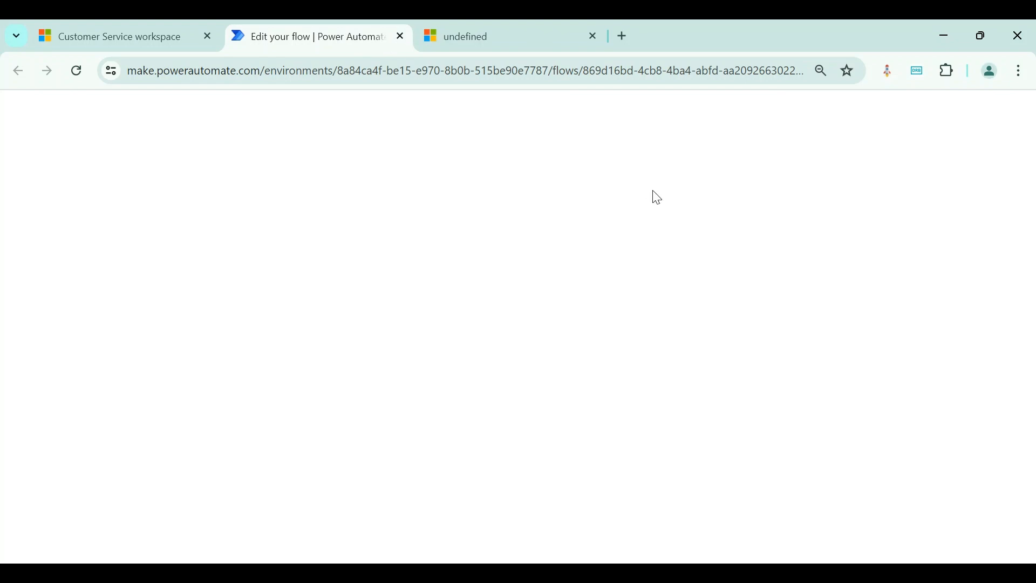
left_click(399, 36)
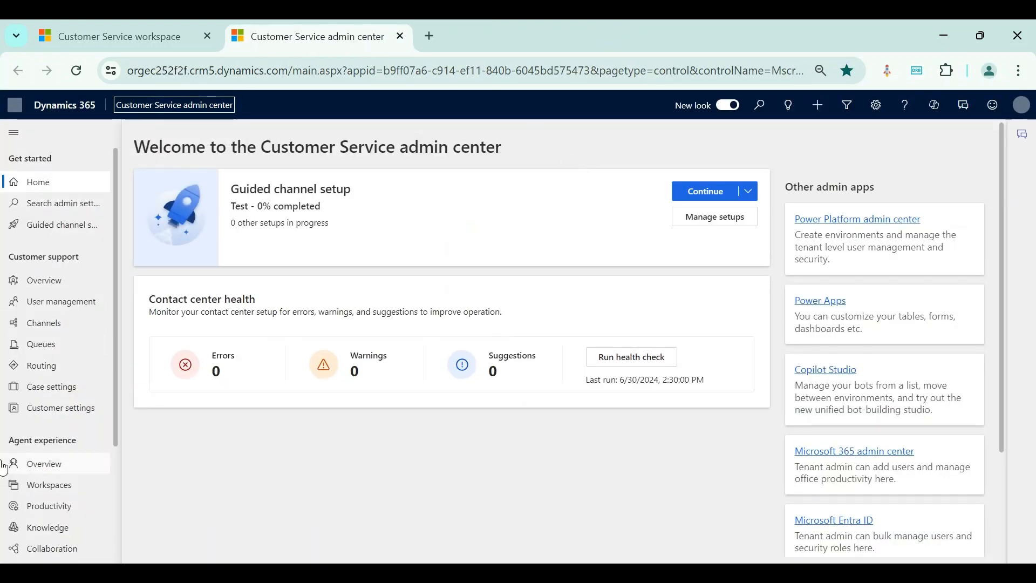
Open the CASE SLA - Demo agreement from the service terms' service-level agreements and view its SLA items.
scroll(3, 467, "down", 3)
left_click(56, 518)
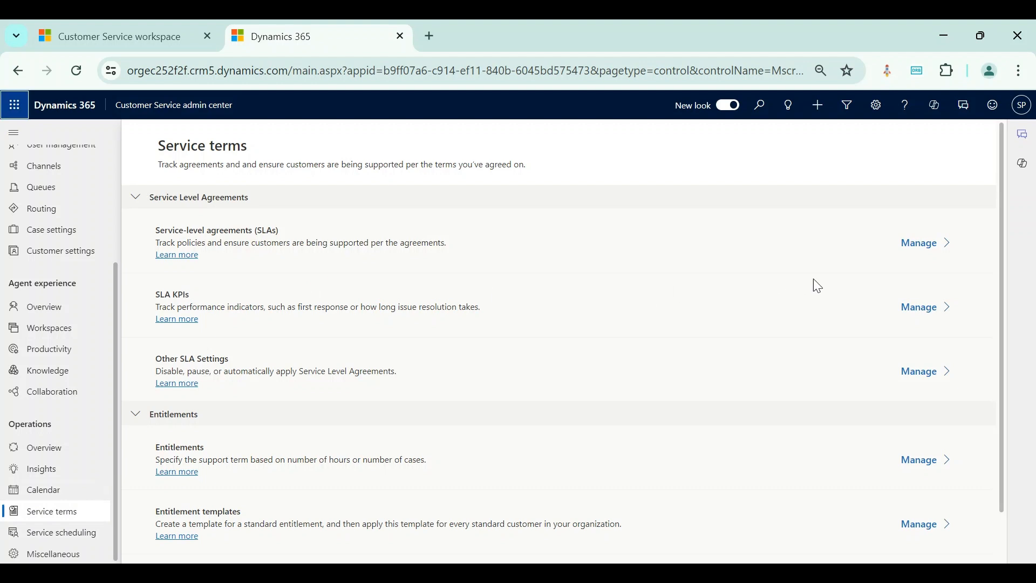
left_click(911, 248)
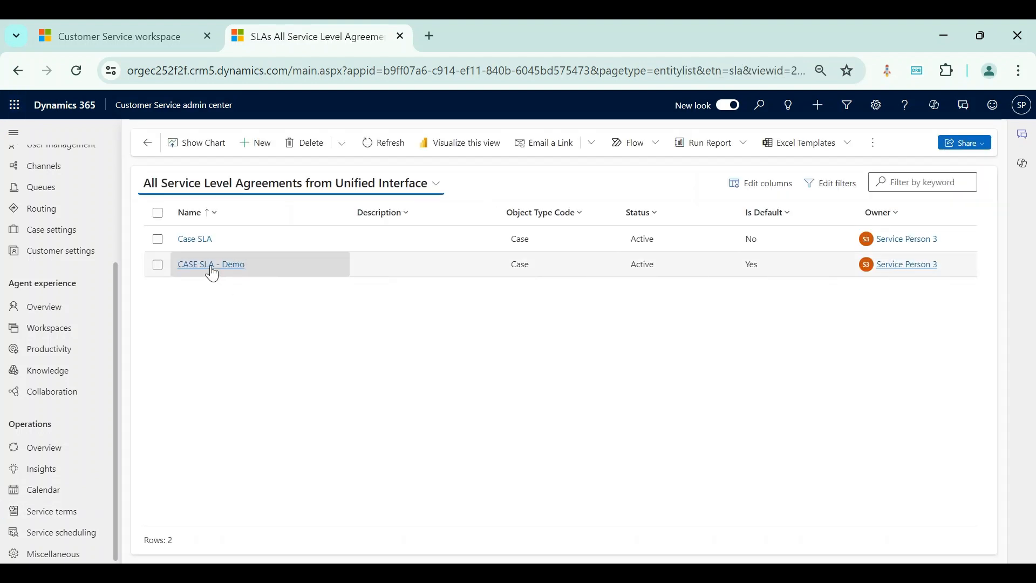
left_click(211, 264)
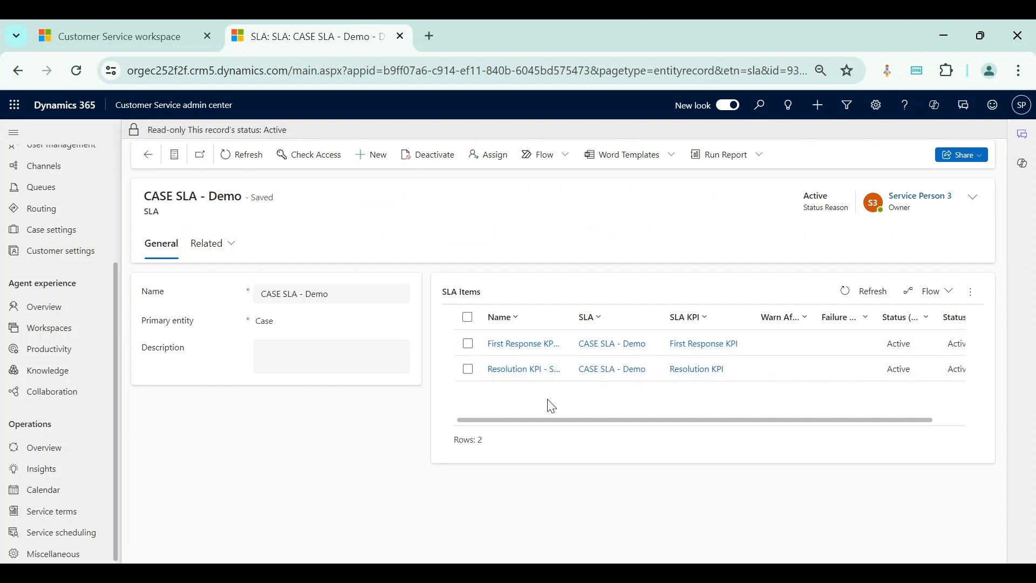
left_click_drag(557, 420, 677, 439)
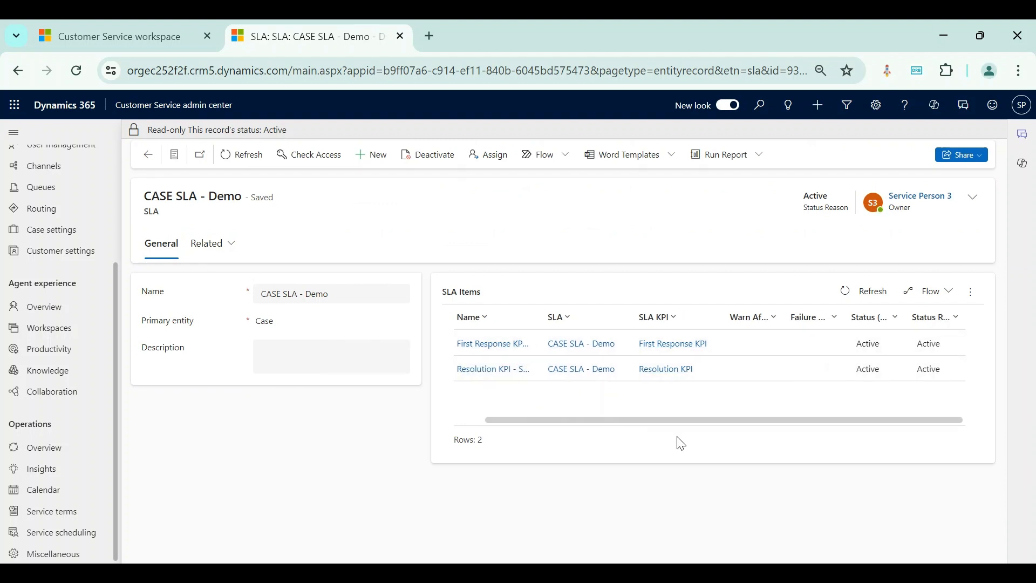
Review the First Response KPI SLA item's conditions and its warn and fail durations, and save and close it.
left_click(490, 345)
left_click(500, 348)
scroll(599, 412, "down", 3)
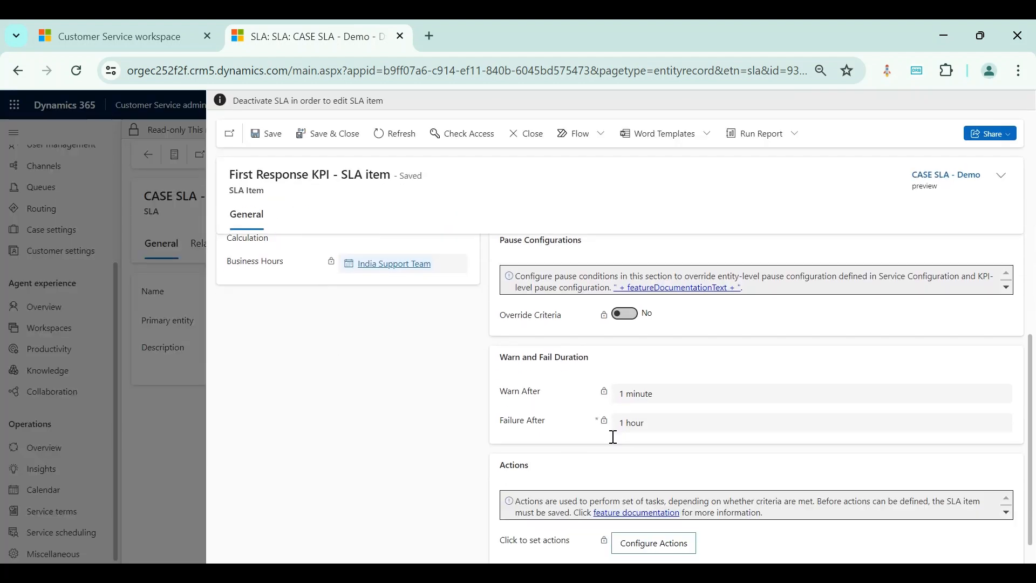
scroll(549, 426, "up", 4)
scroll(583, 491, "down", 4)
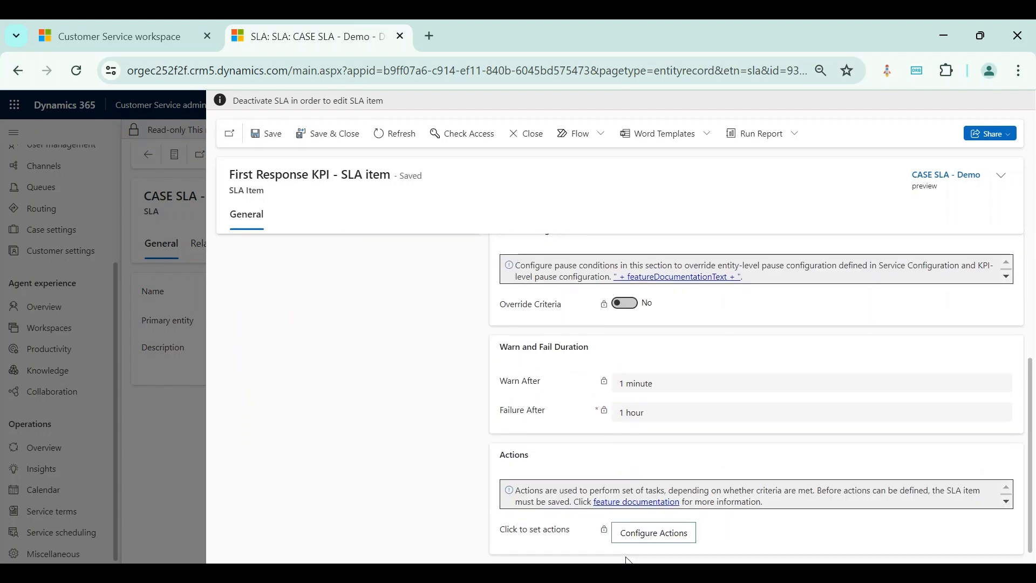
scroll(626, 540, "up", 5)
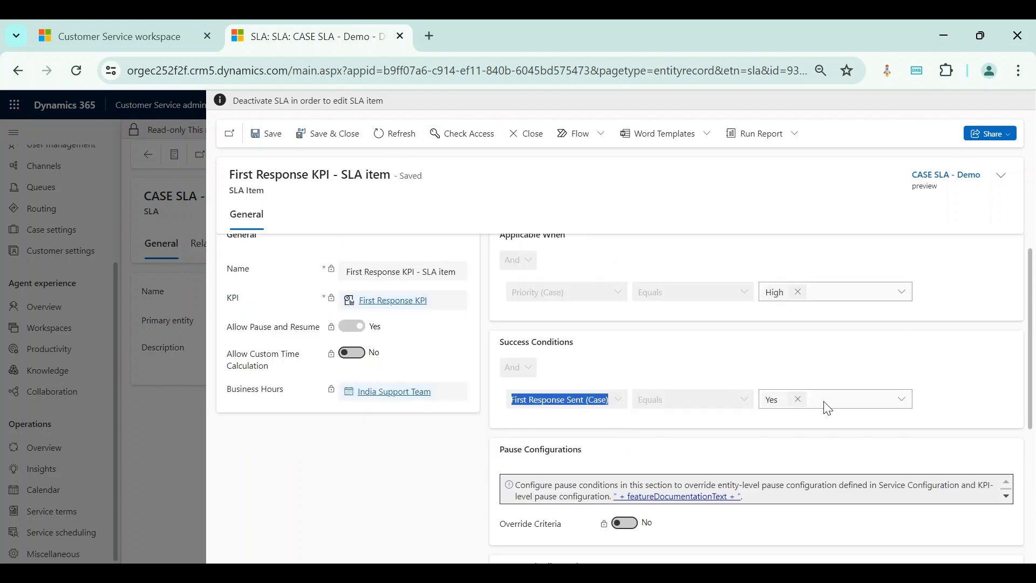
left_click(345, 134)
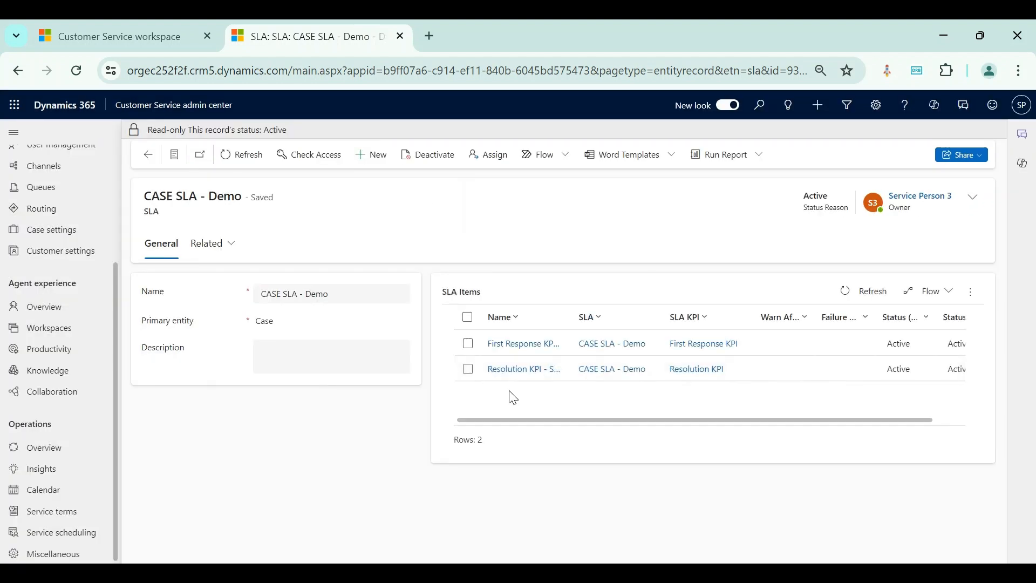
Review the Resolution KPI SLA item's durations and conditions, and return to the Test SLA - 2 case in the Customer Service workspace.
left_click(509, 372)
scroll(511, 380, "down", 5)
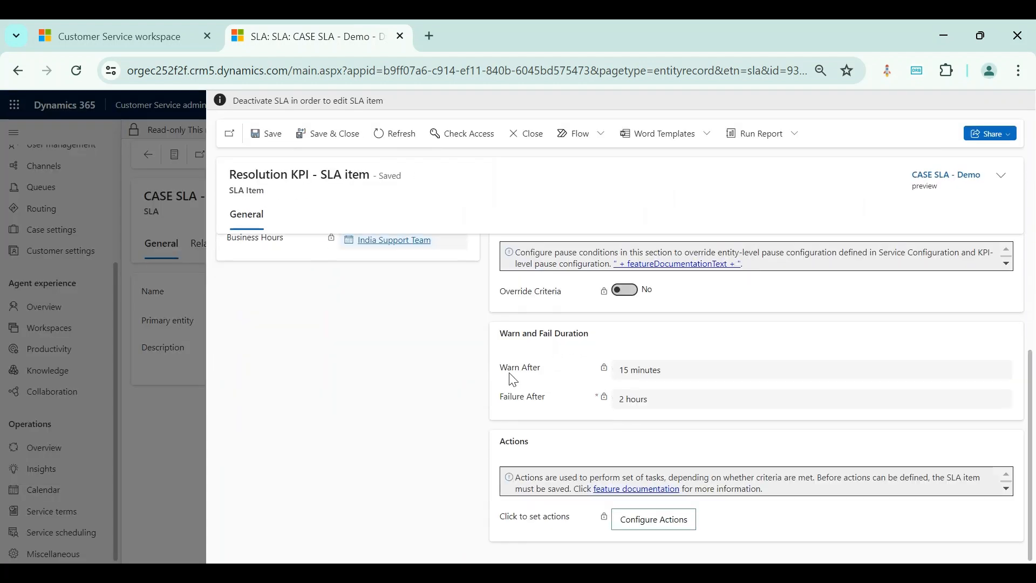
scroll(636, 404, "up", 4)
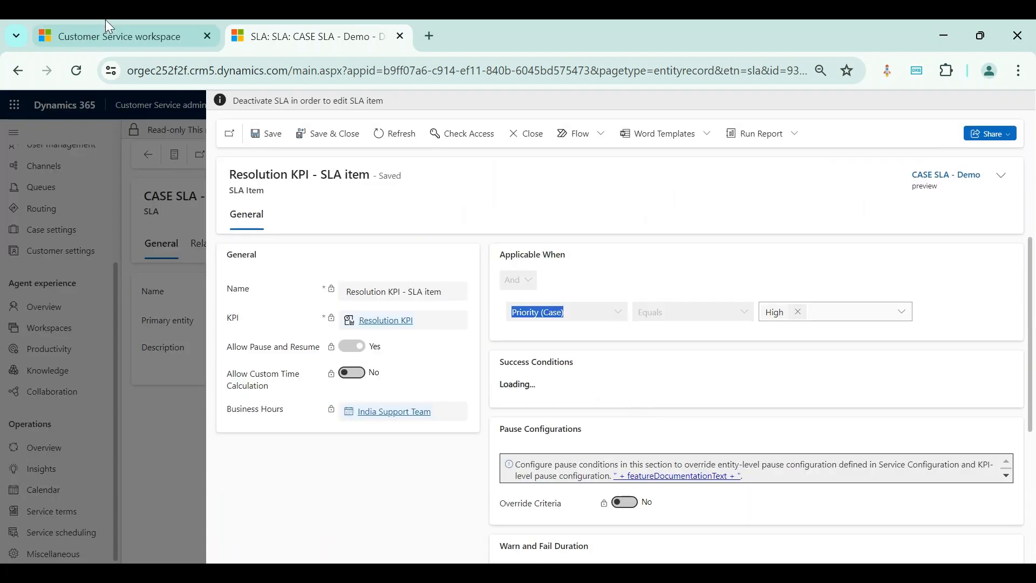
left_click(153, 33)
left_click(970, 131)
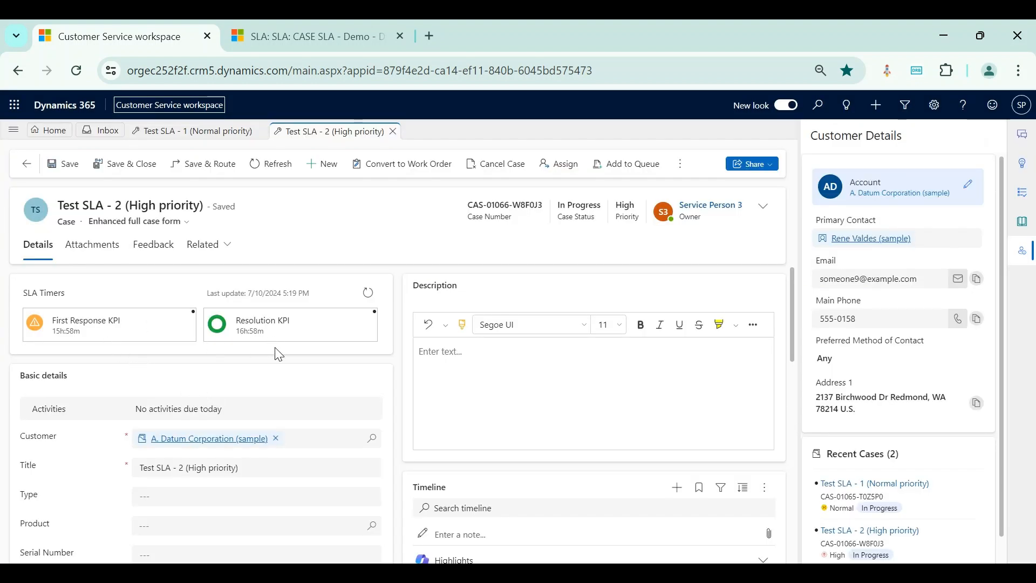
Open the India Support Team customer service calendar in the admin center and review its weekly work hours.
left_click(310, 37)
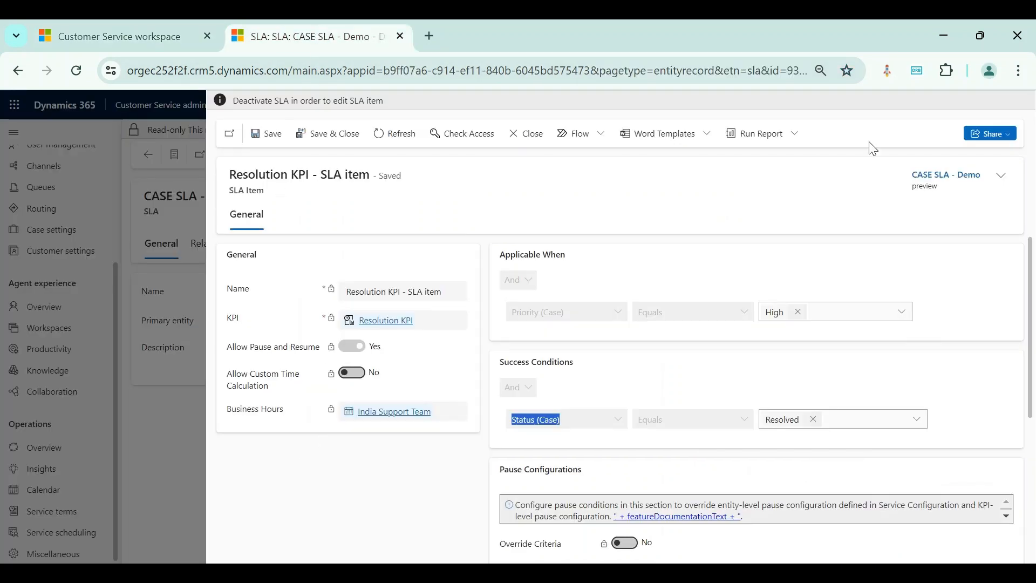
left_click(328, 133)
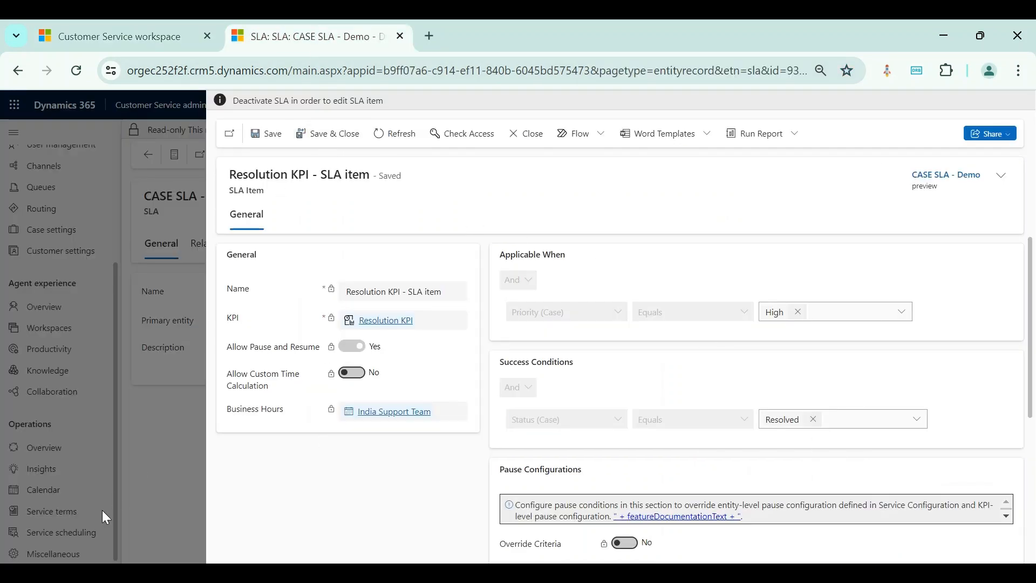
left_click(57, 496)
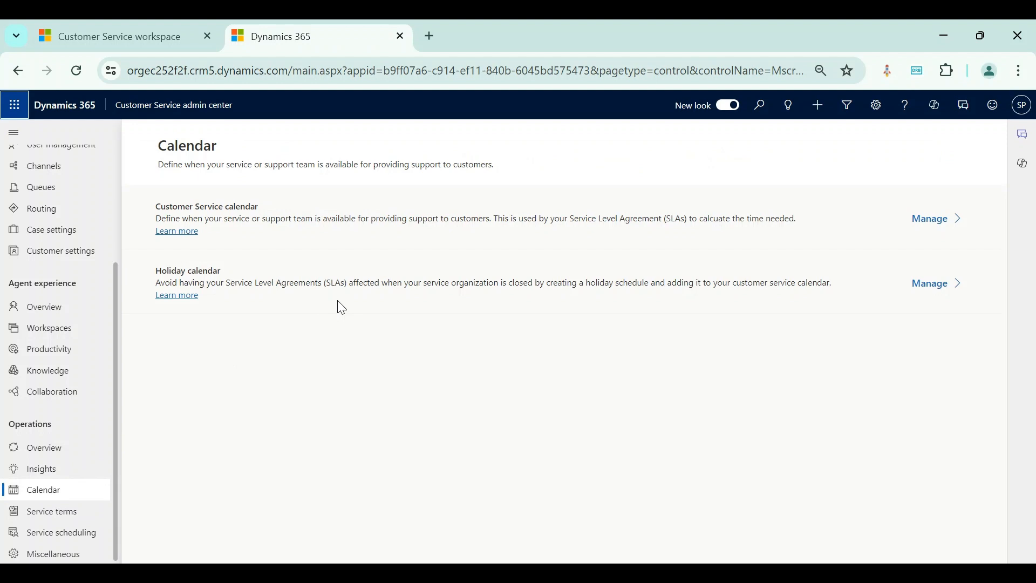
left_click(937, 219)
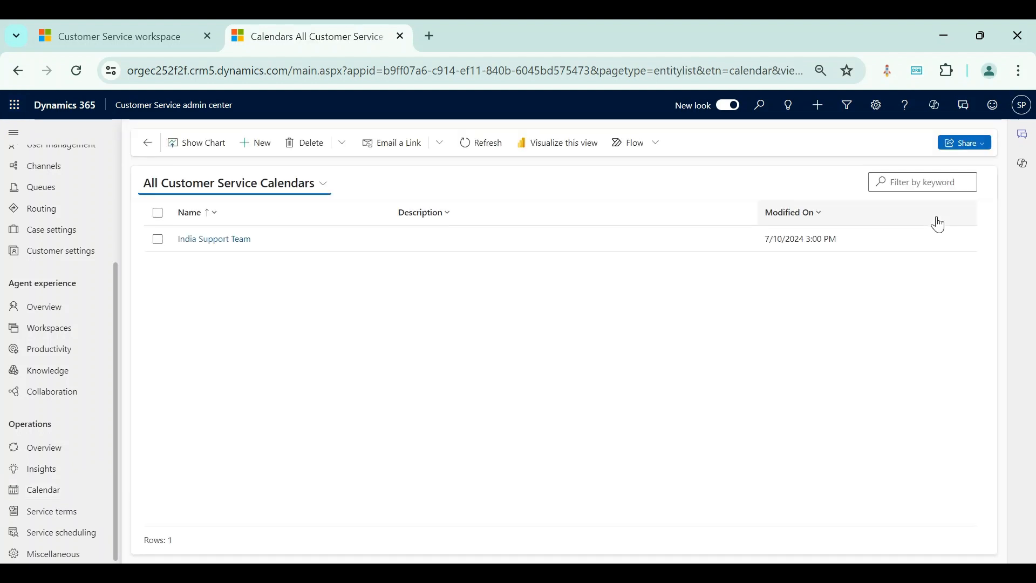
left_click(226, 239)
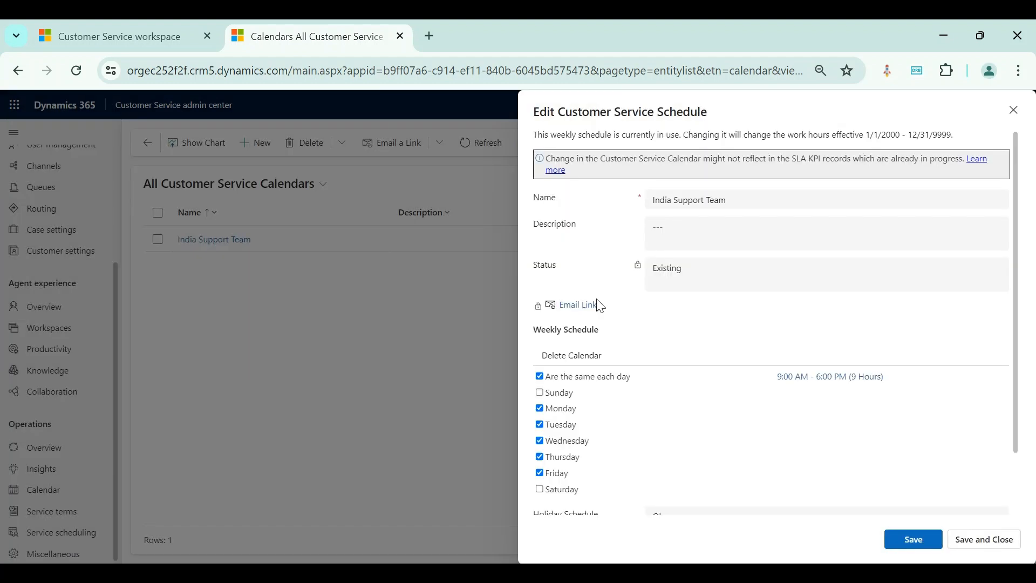
scroll(600, 306, "down", 1)
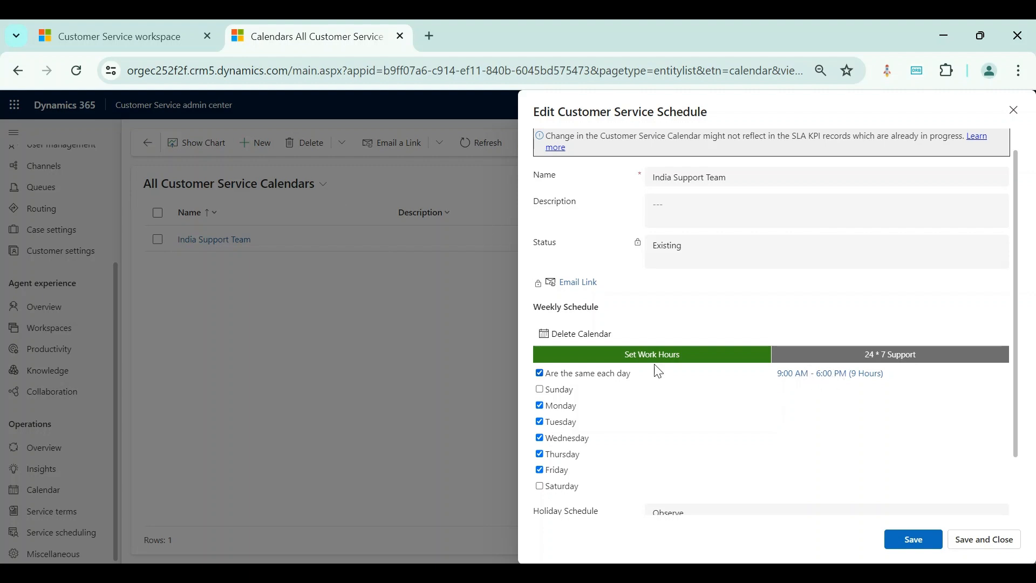
Sort all cases in the Customer Service workspace by creation date, newer to older, and check when Test SLA - 2 was created.
left_click(90, 41)
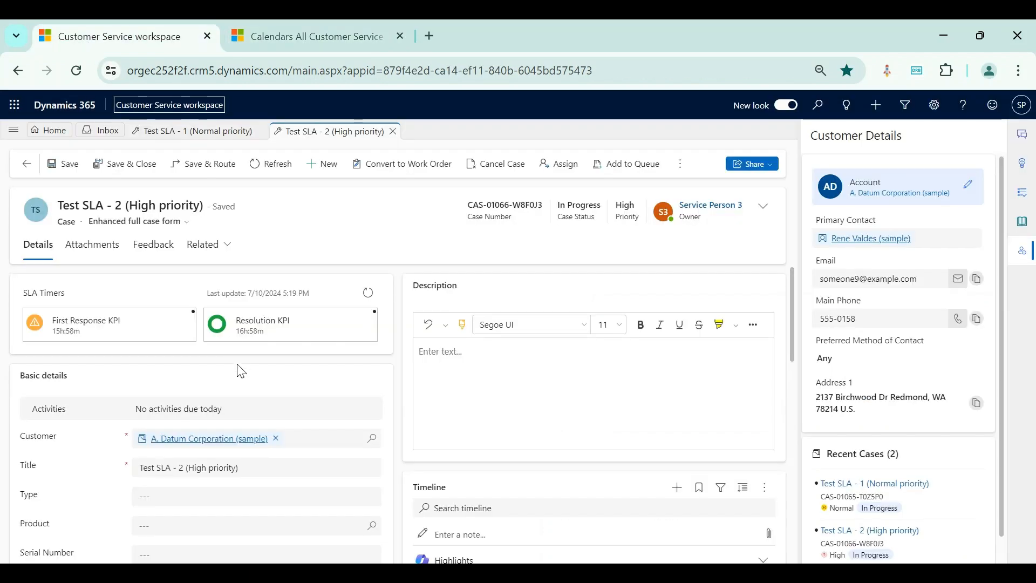
left_click(48, 130)
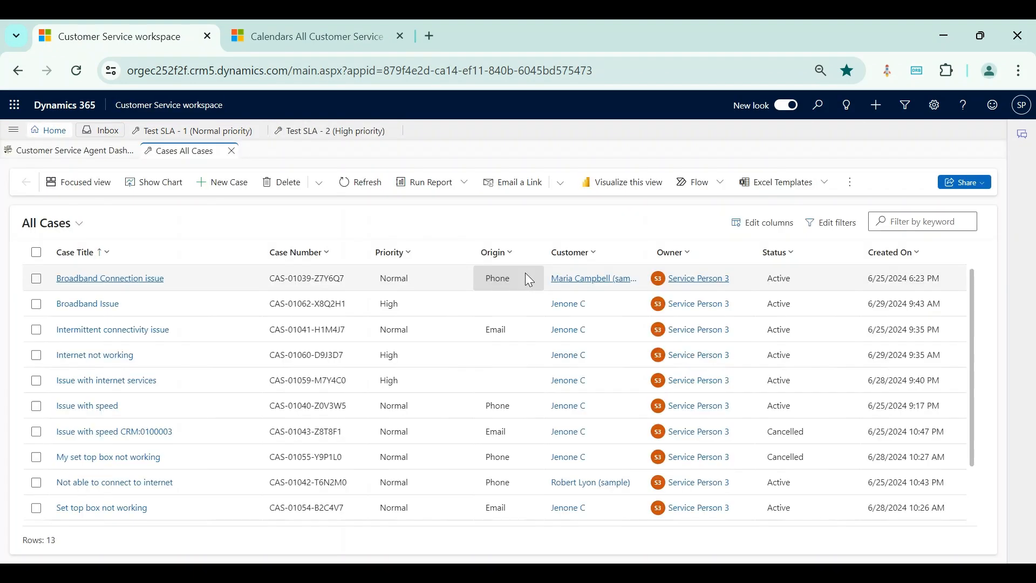
left_click(909, 252)
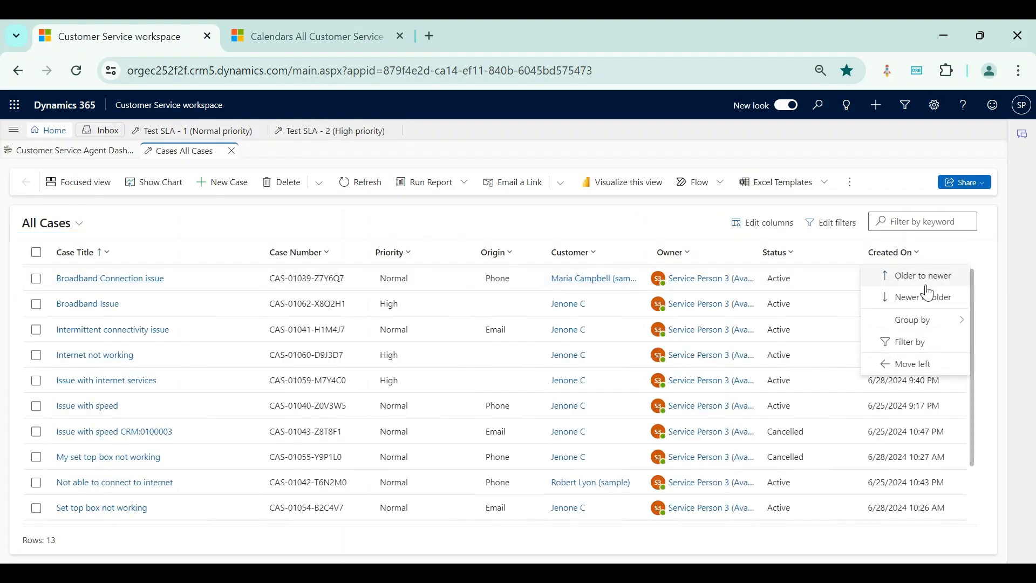
left_click(925, 298)
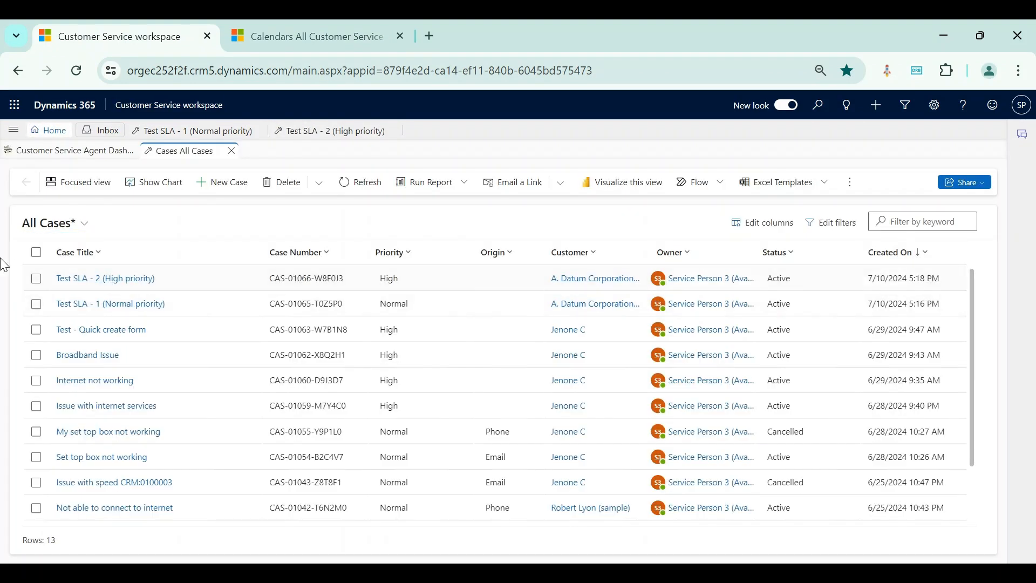
left_click(36, 279)
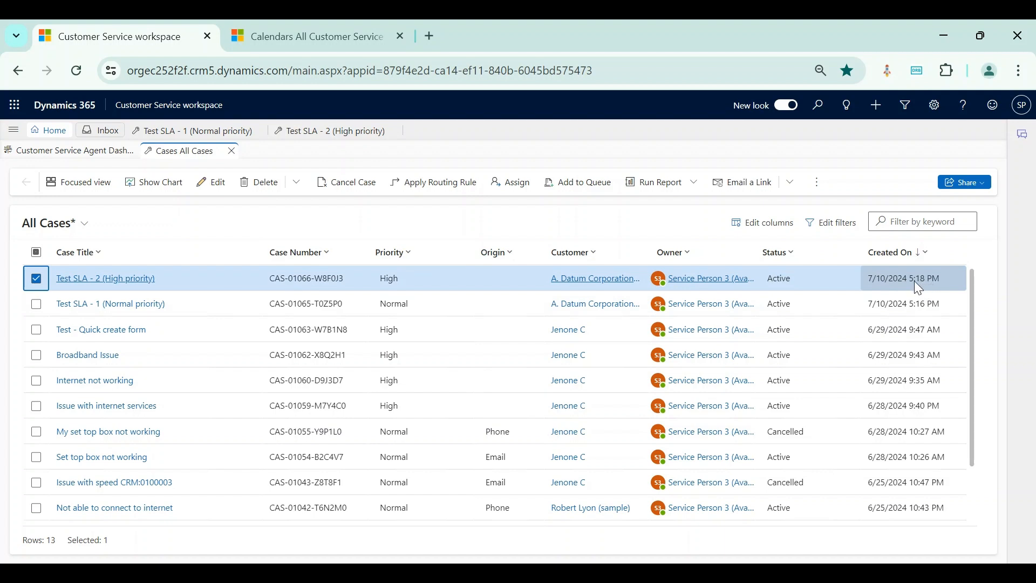
Recheck the support calendar's work hours, and examine the SLA timers and basic details of the Test SLA - 2 case.
left_click(281, 36)
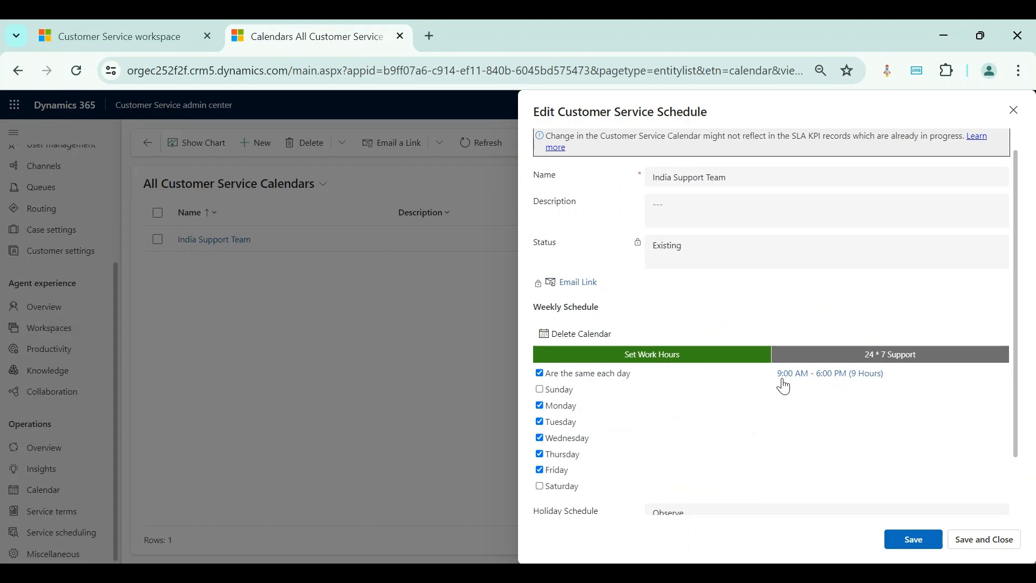
left_click(110, 23)
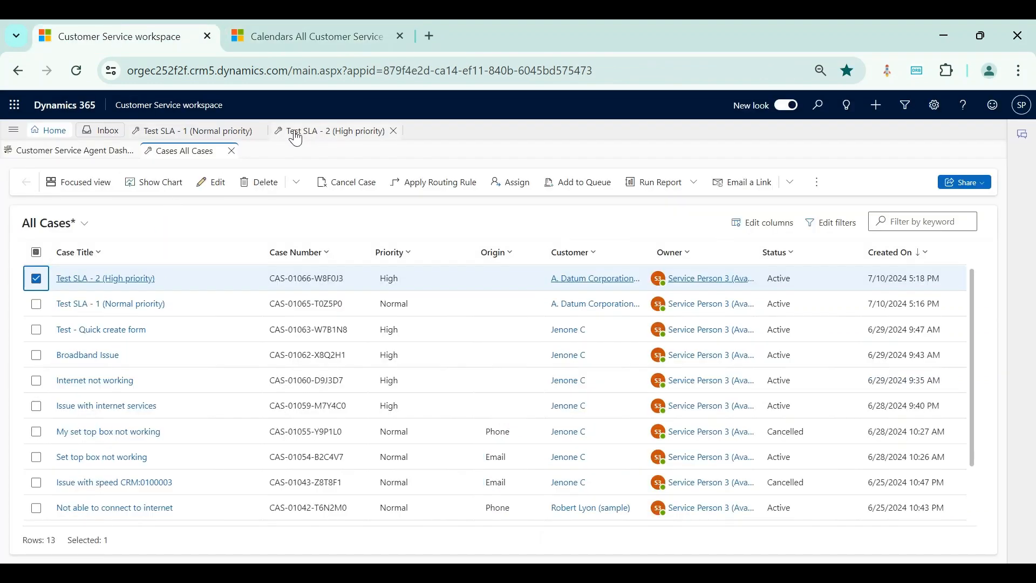
left_click(275, 133)
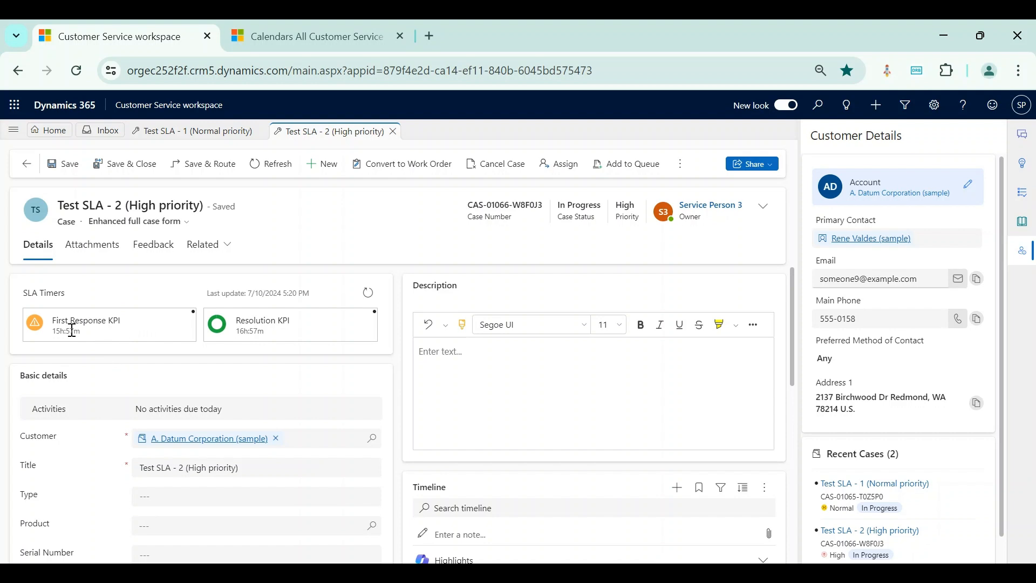
left_click_drag(74, 332, 45, 335)
left_click(102, 352)
scroll(286, 343, "down", 5)
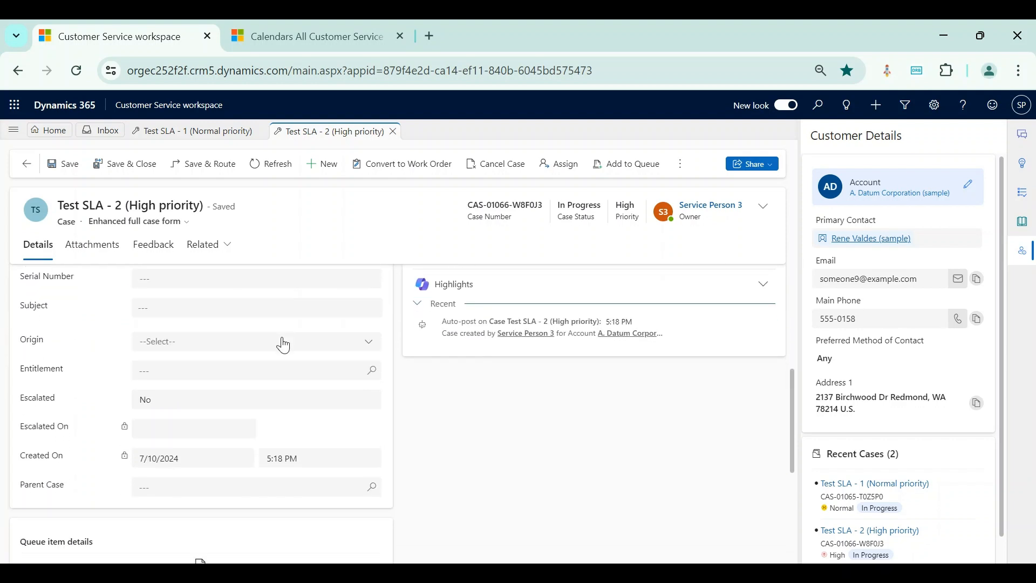
scroll(283, 337, "down", 1)
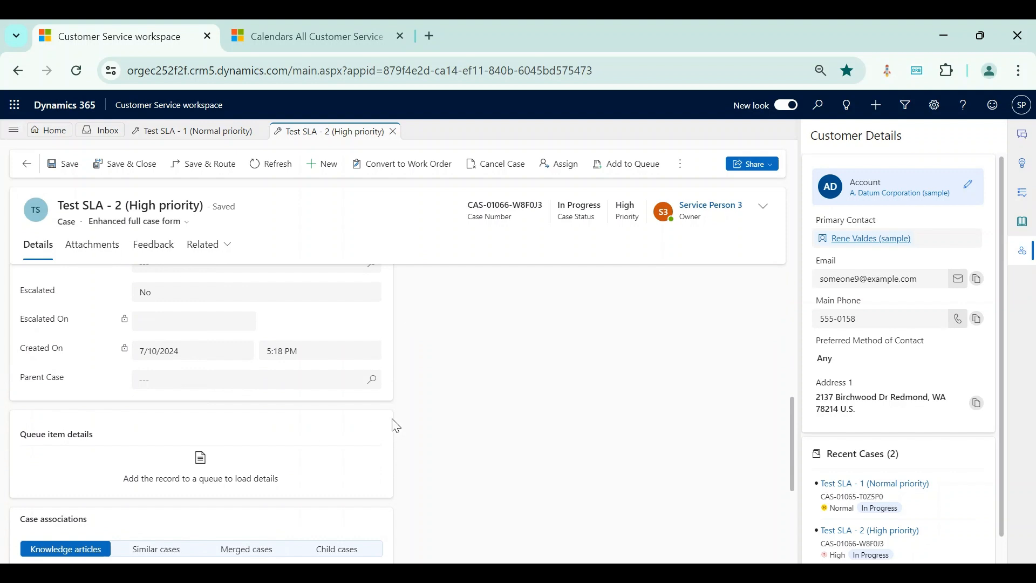
scroll(394, 423, "down", 3)
scroll(396, 426, "up", 5)
scroll(394, 424, "up", 5)
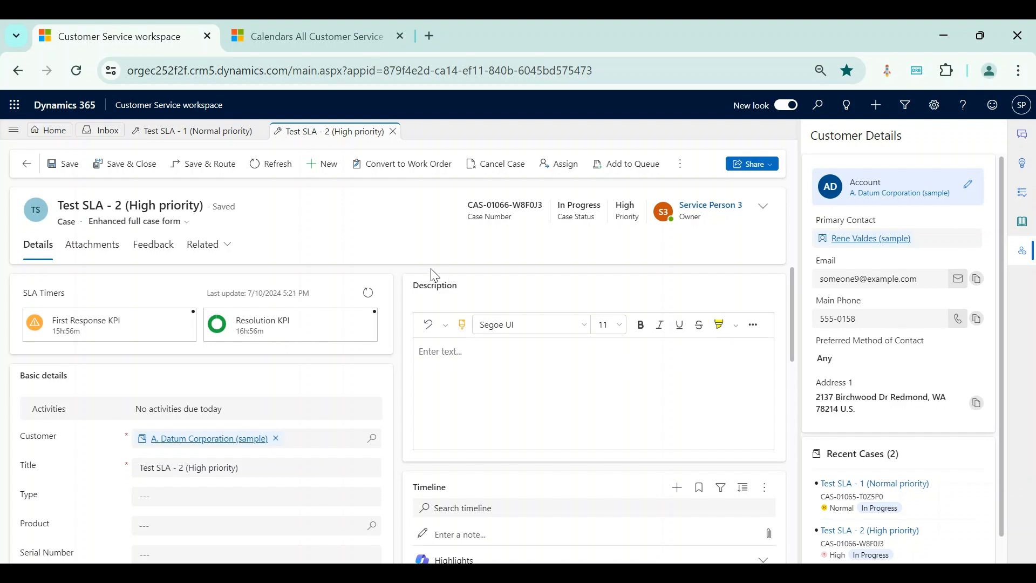
left_click(679, 164)
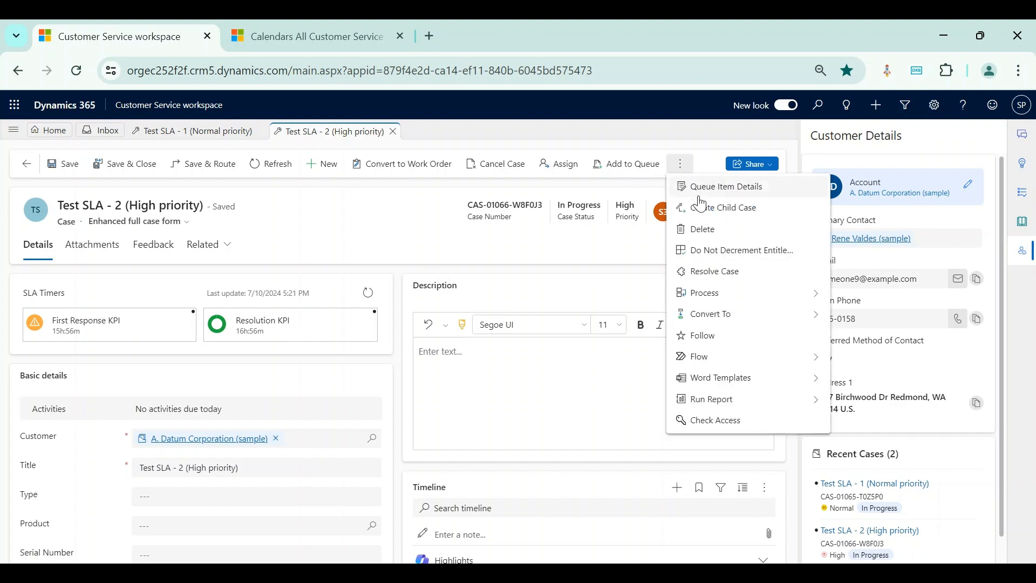
left_click(732, 275)
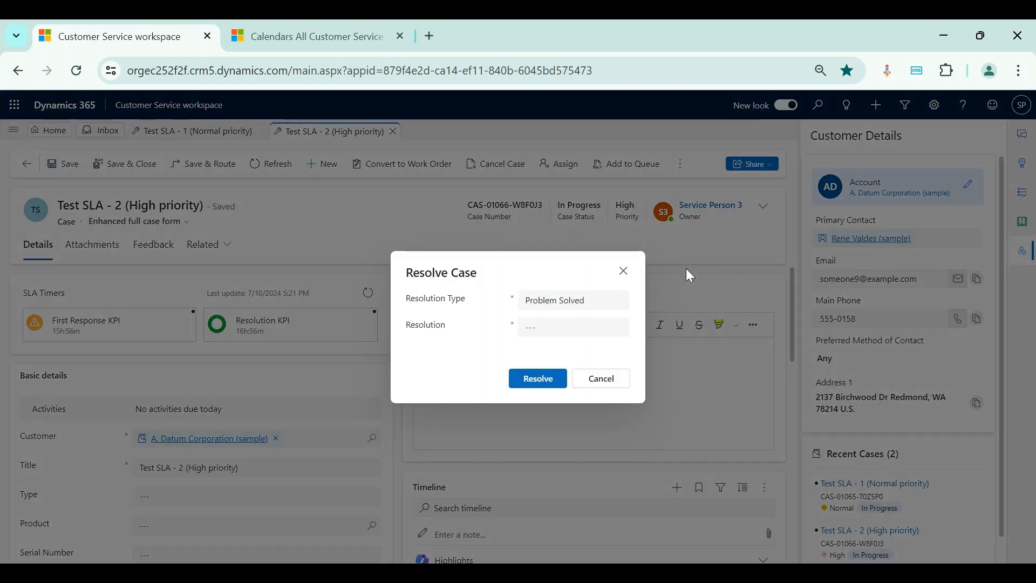
left_click(623, 271)
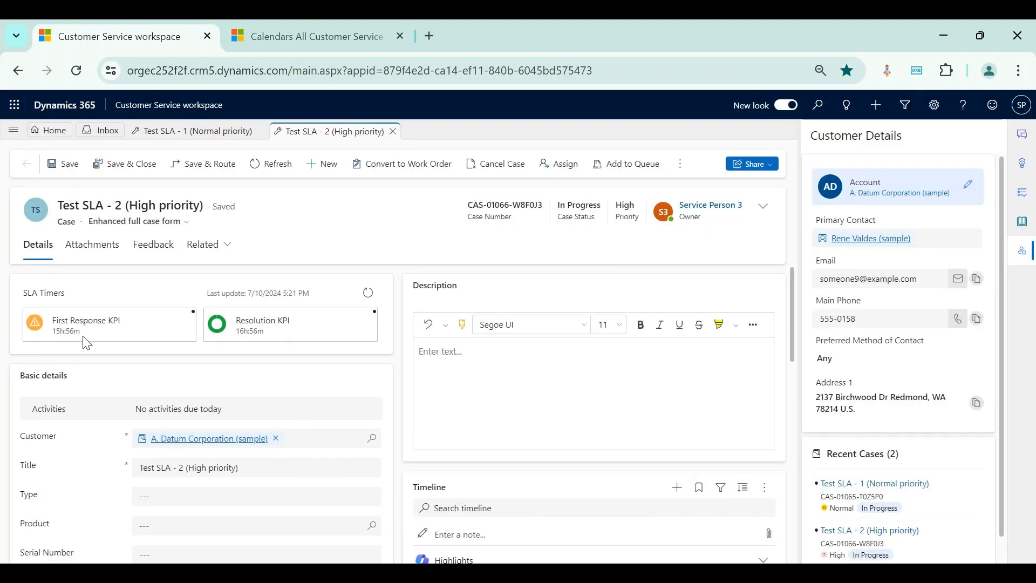
Switch the Test SLA - 2 case to the Case for Multisession experience form and show its Applicable SLA details.
scroll(157, 327, "down", 10)
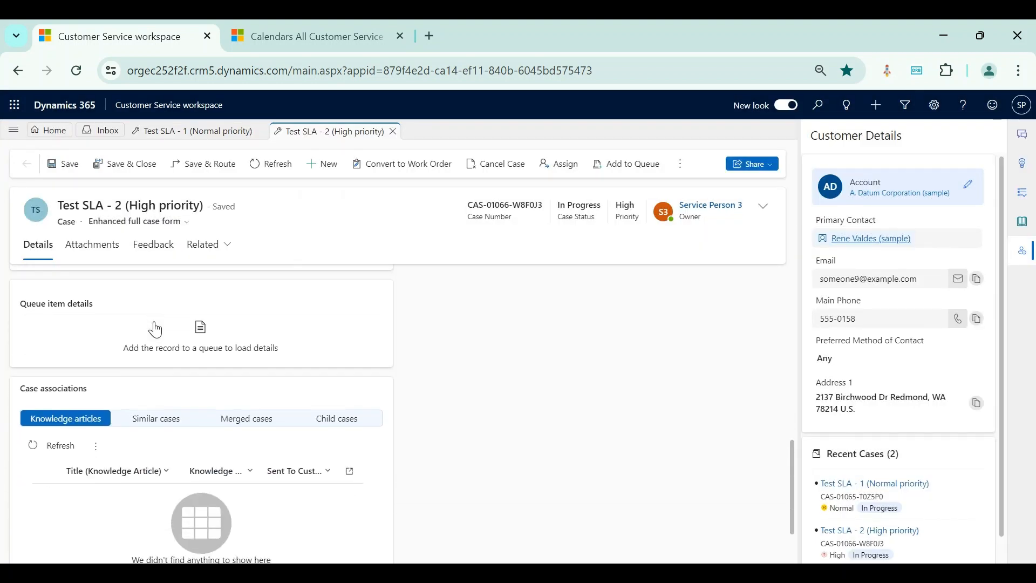
scroll(157, 327, "up", 1)
scroll(157, 327, "down", 3)
scroll(156, 323, "up", 4)
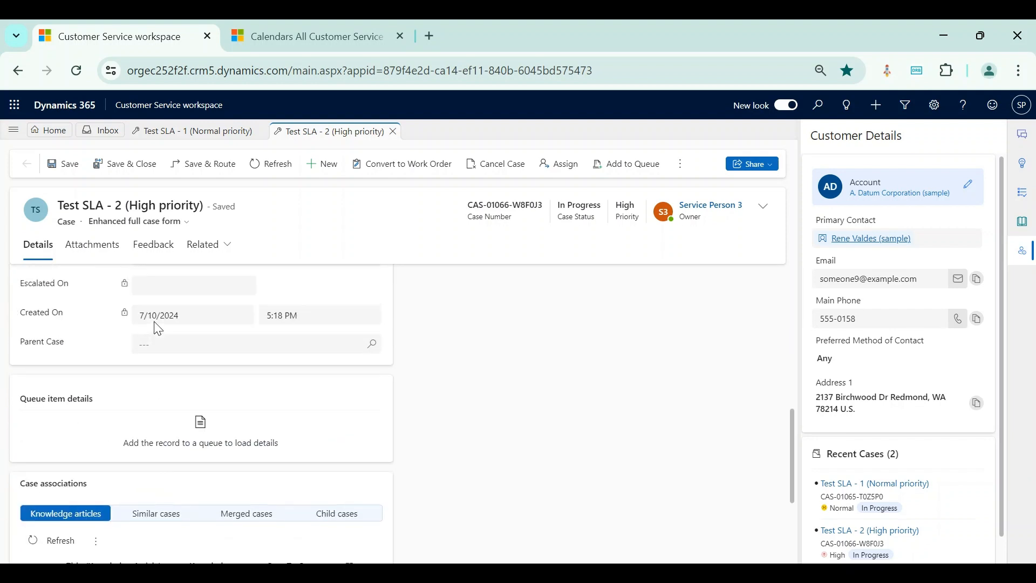
scroll(155, 322, "up", 8)
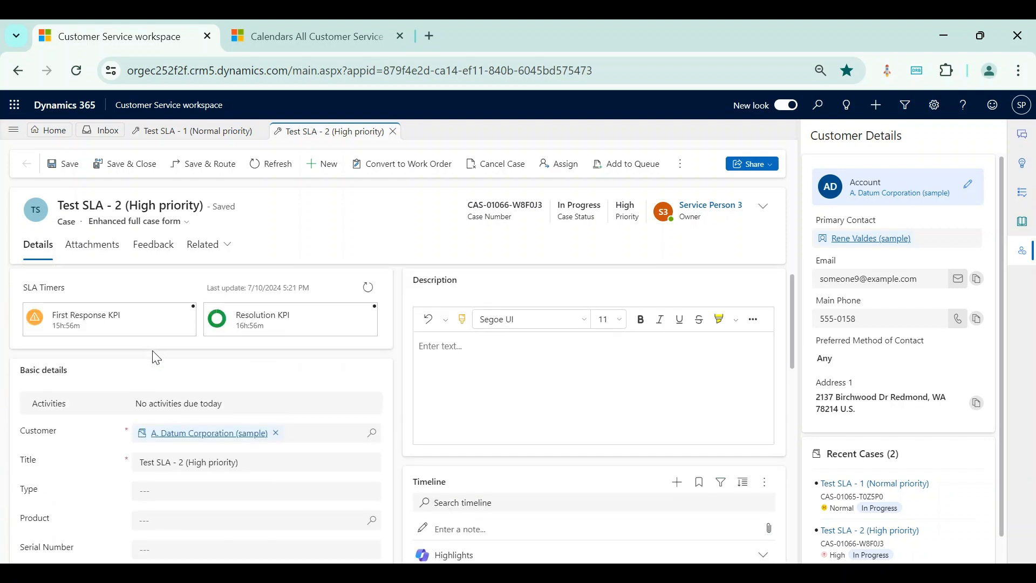
left_click(162, 221)
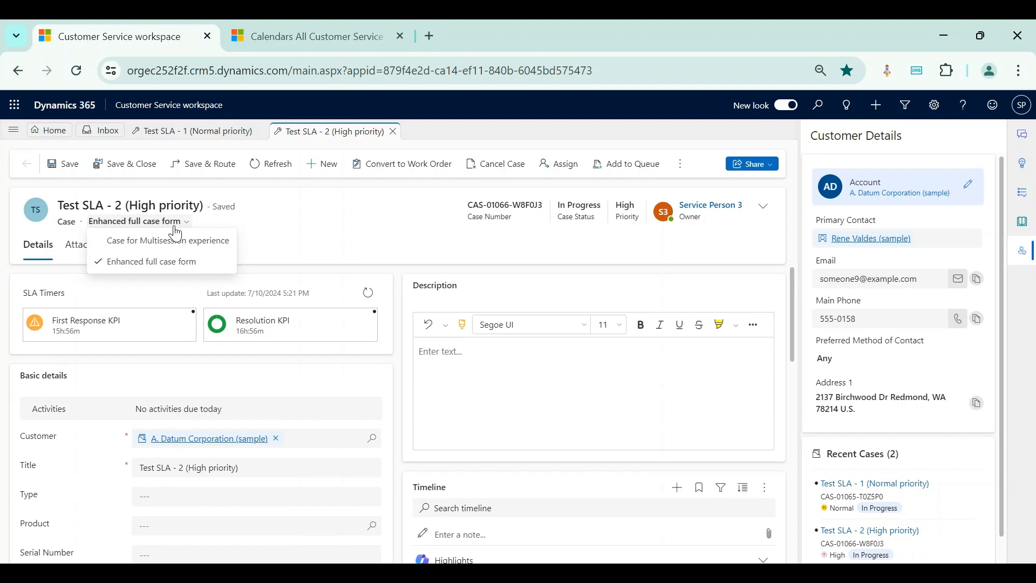
left_click(174, 241)
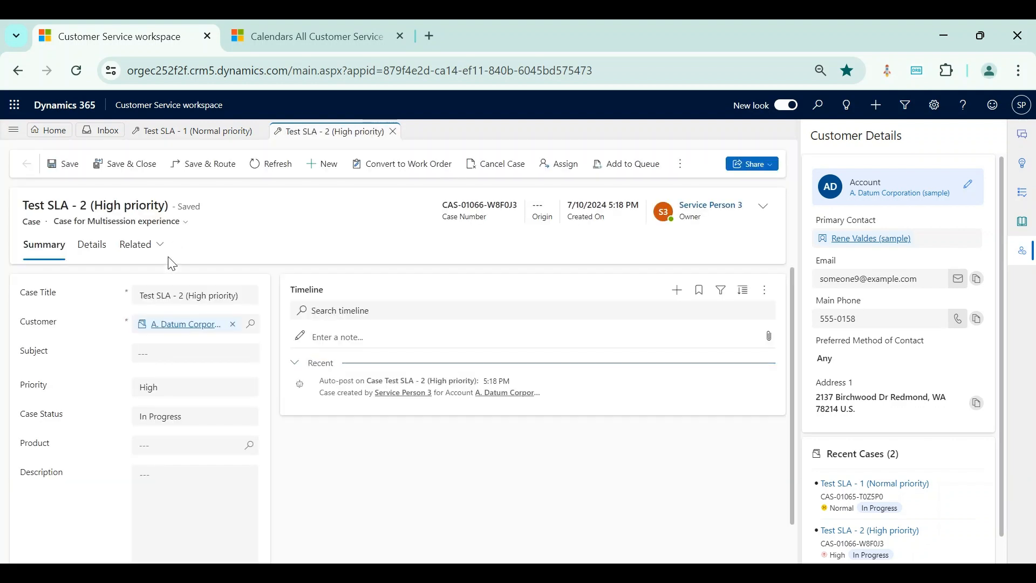
left_click(92, 252)
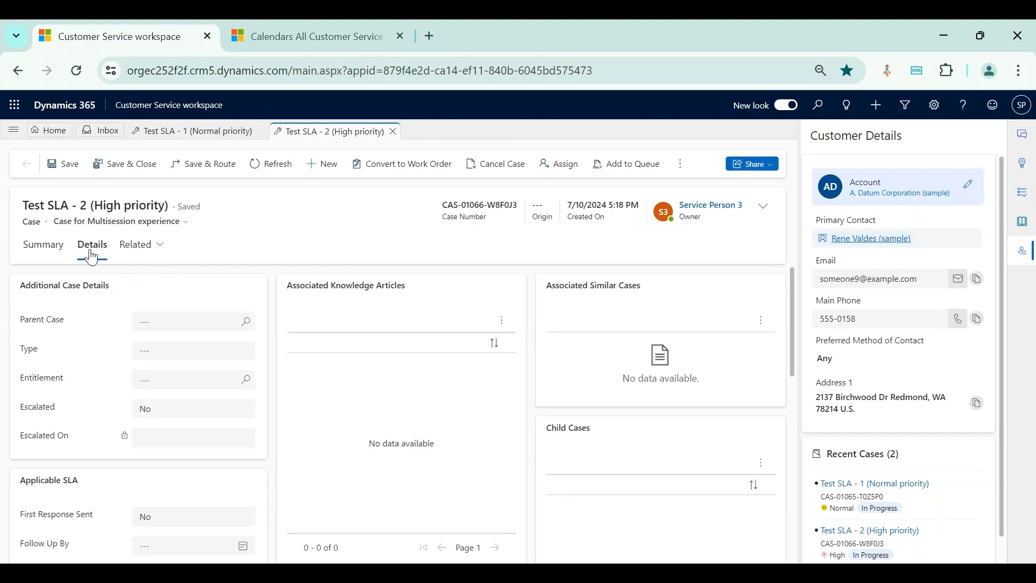
scroll(151, 400, "down", 1)
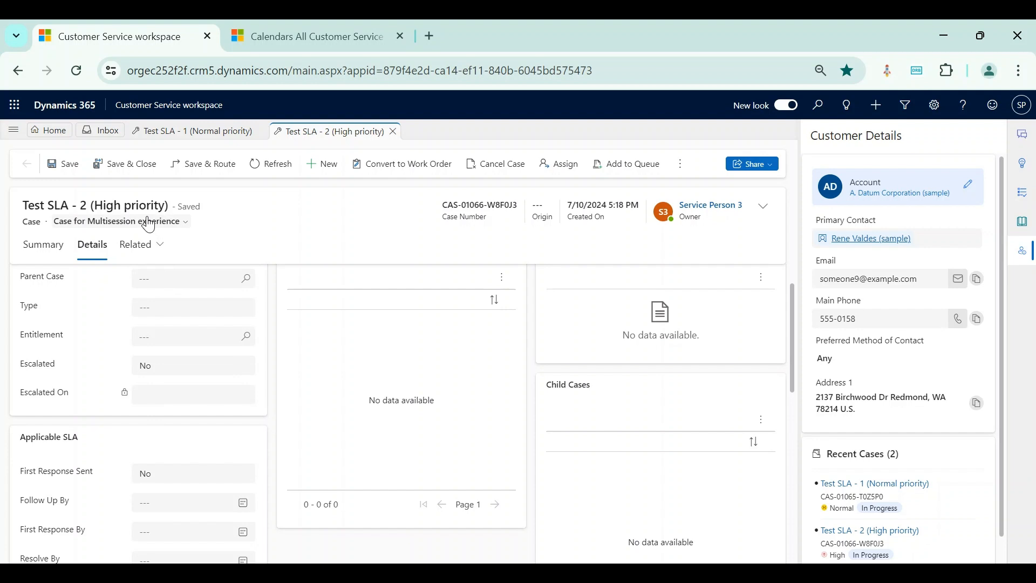
scroll(122, 459, "up", 1)
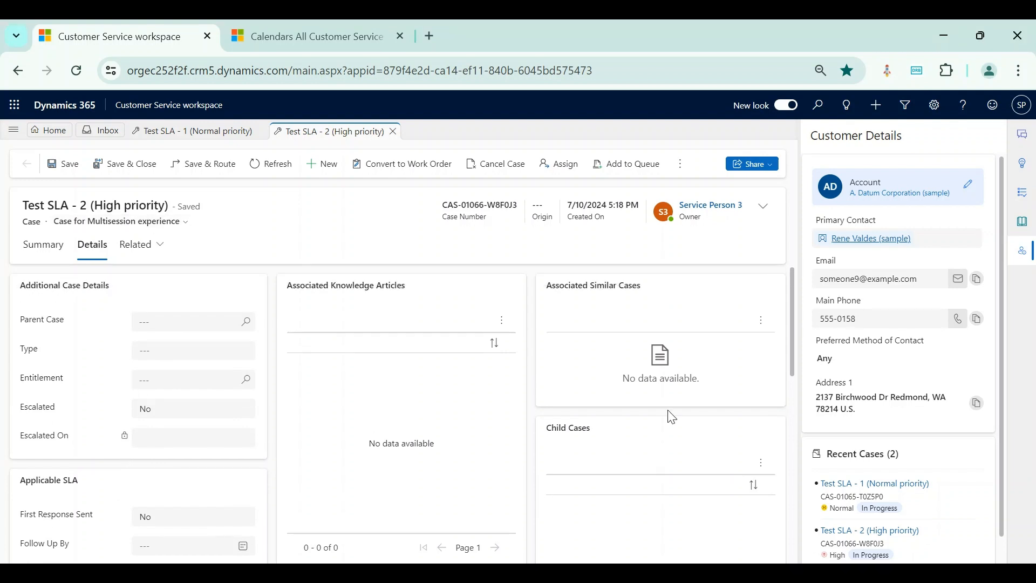
Set First Response Sent to Yes, save the case, and switch it back to the Enhanced full case form.
left_click(214, 517)
left_click(196, 494)
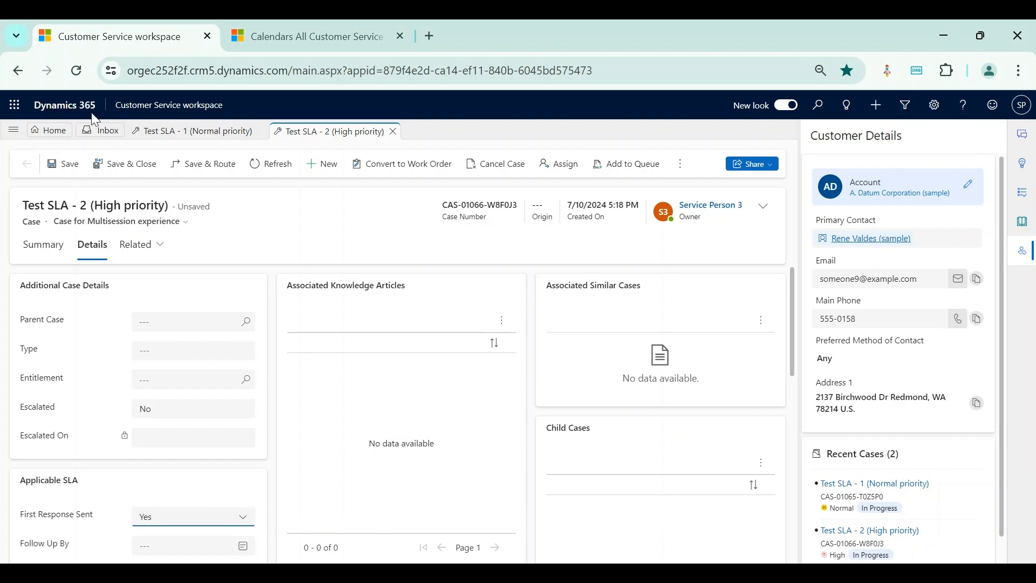
left_click(65, 164)
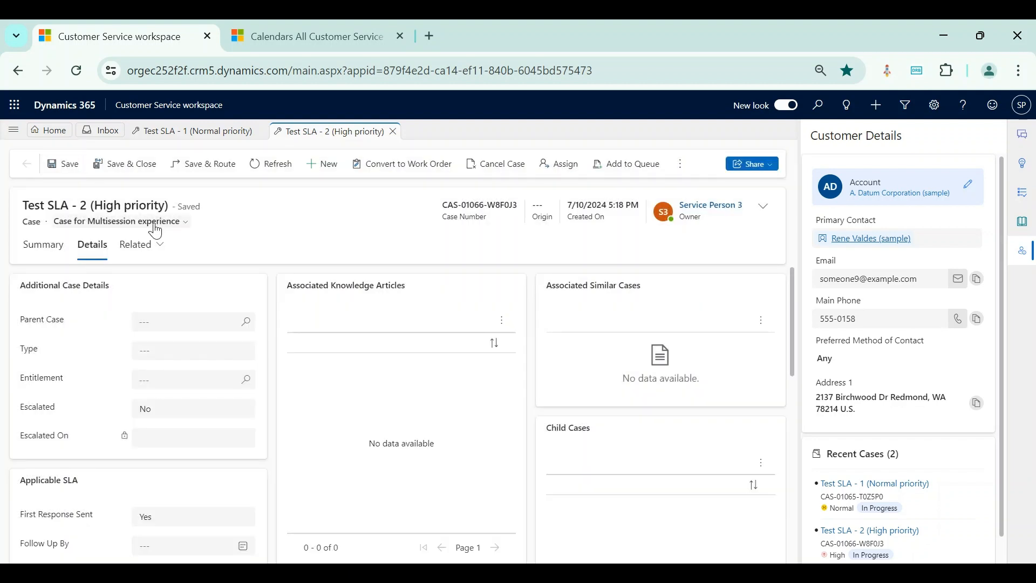
left_click(155, 223)
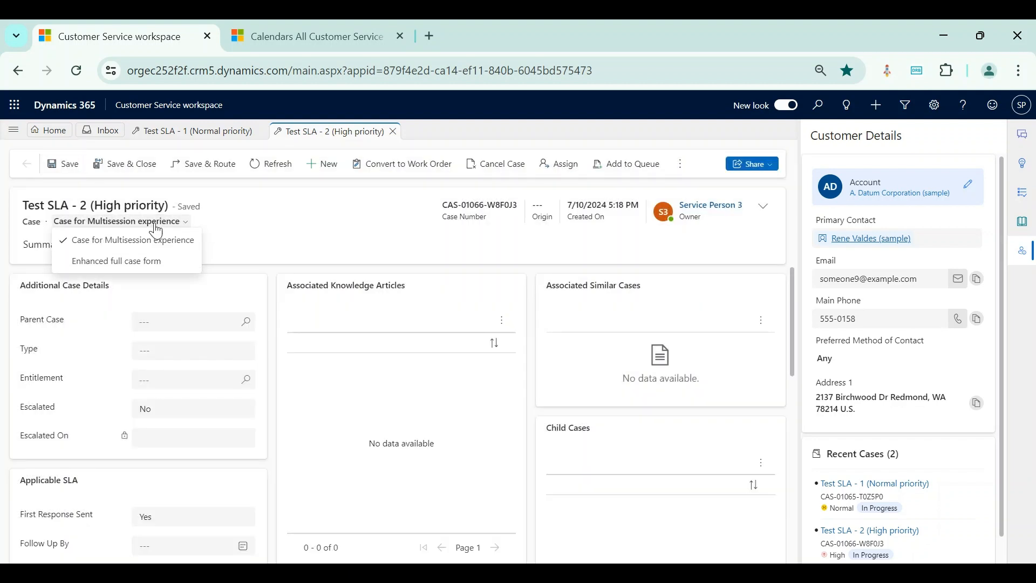
left_click(156, 261)
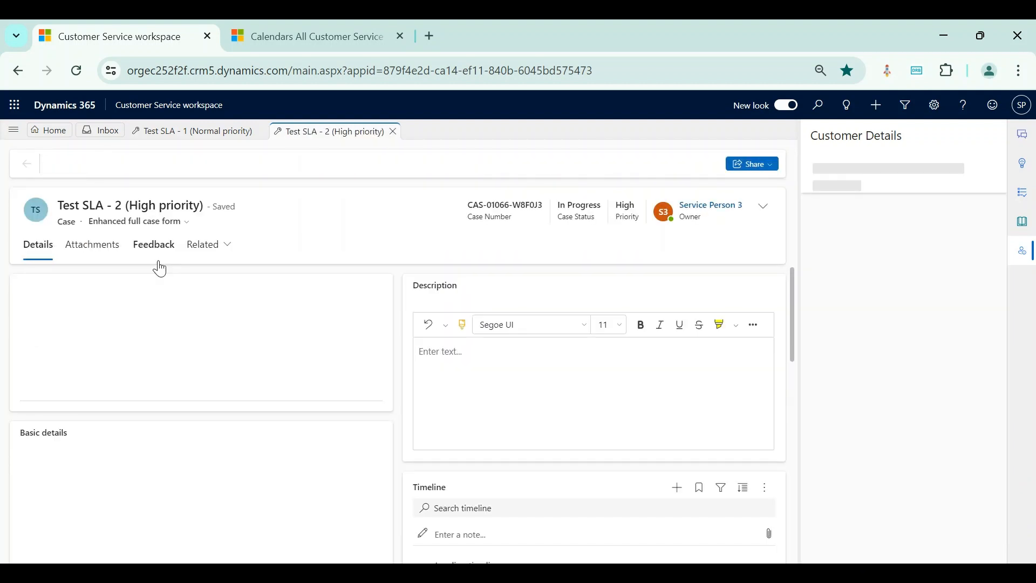
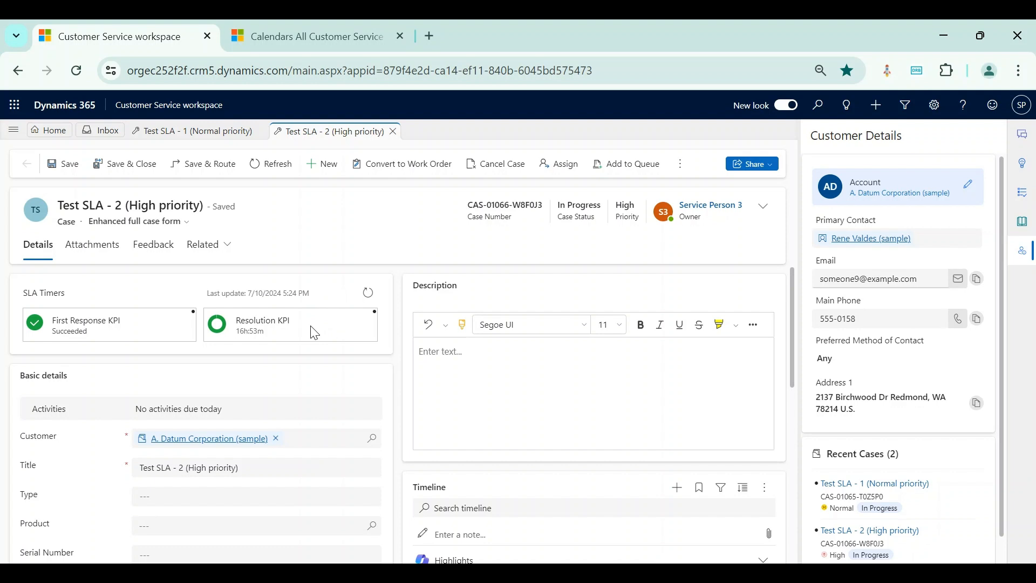
Resolve the Test SLA - 2 case as Problem Solved, with the resolution text "solved".
left_click(680, 164)
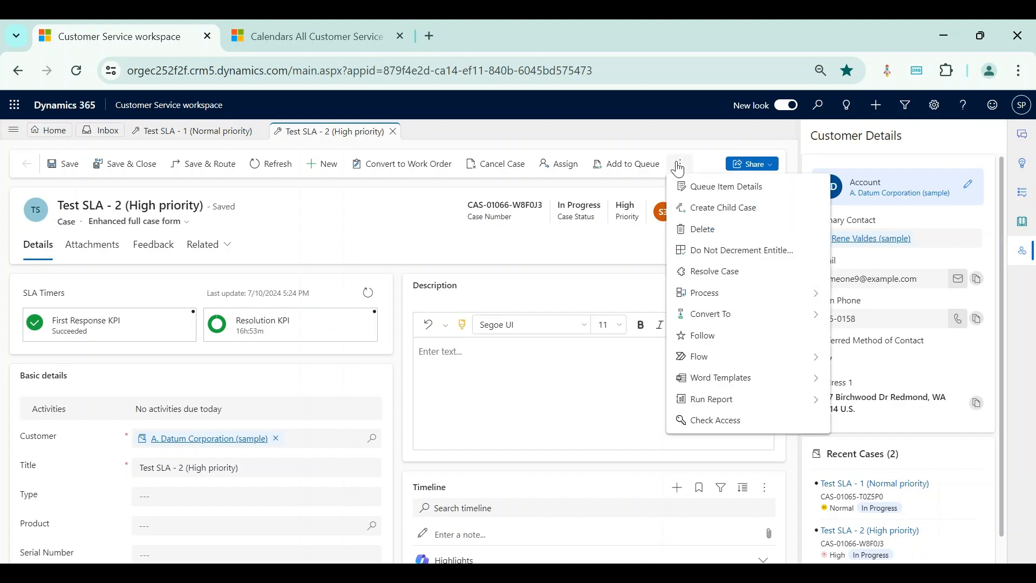
left_click(726, 272)
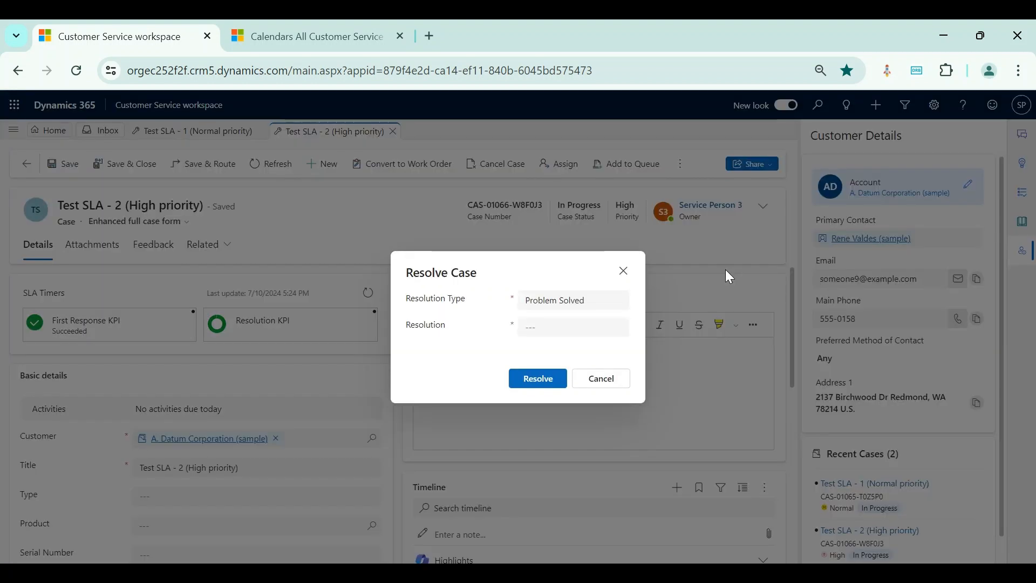
left_click(552, 324)
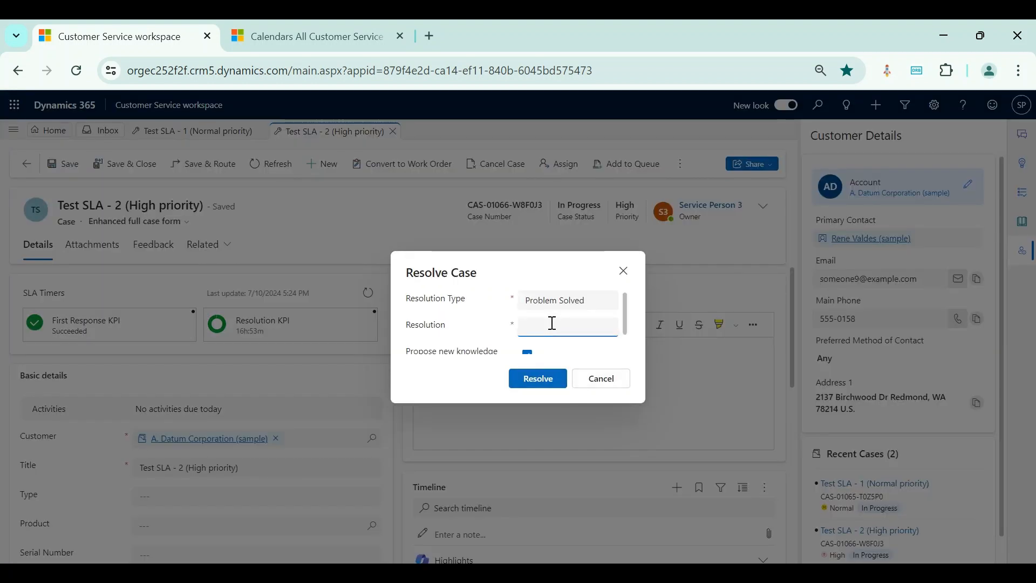
type("solved")
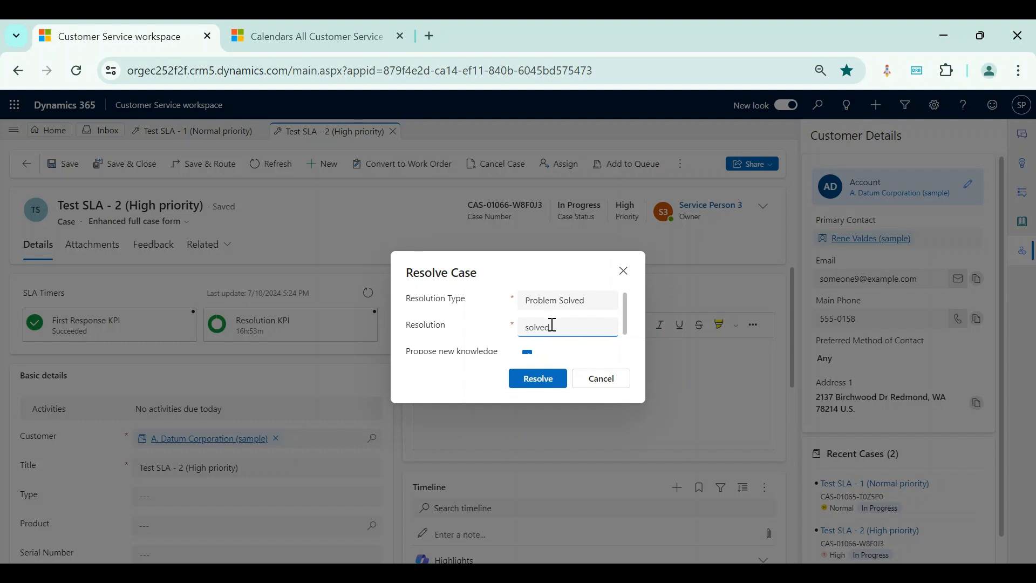
left_click(527, 350)
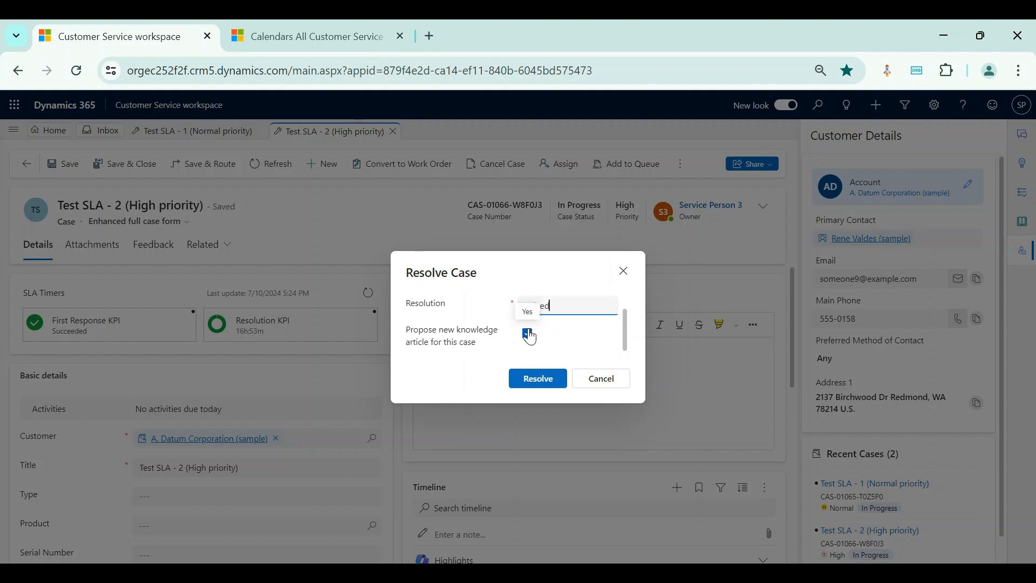
left_click(530, 377)
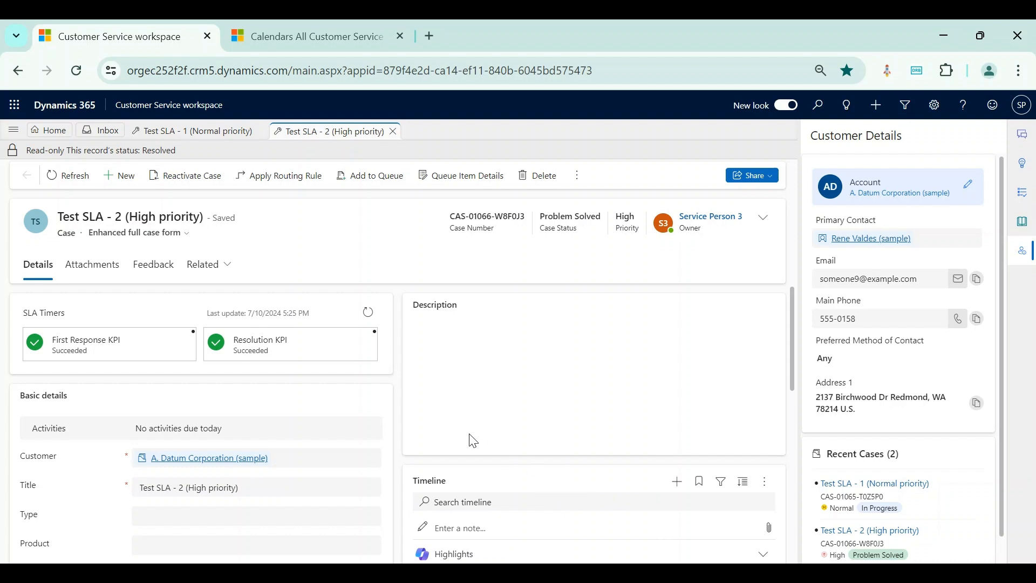
Switch to the Customer Service admin center, close the support calendar's schedule, and open the Other SLA Settings under service terms.
left_click(332, 21)
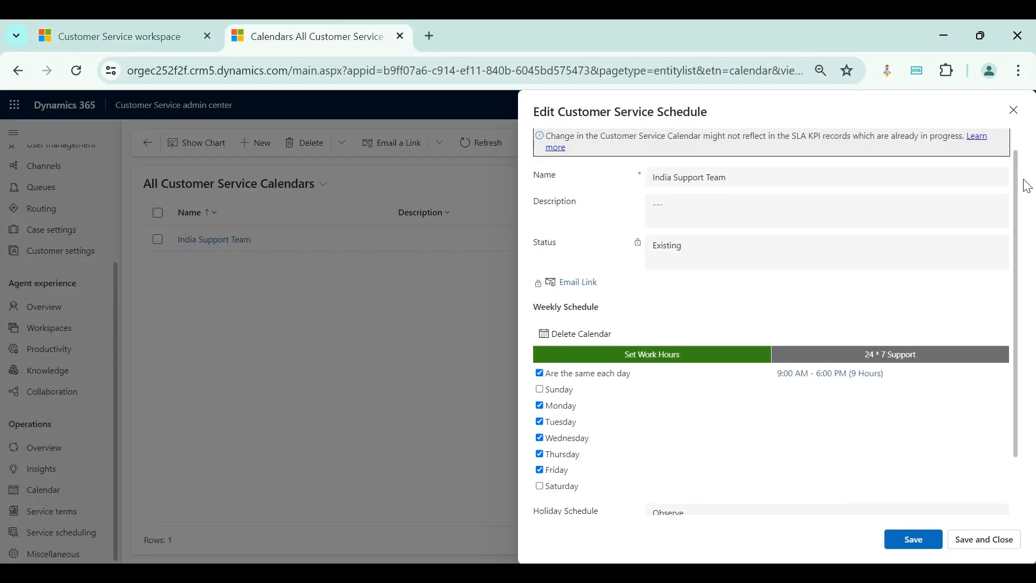
left_click(1014, 110)
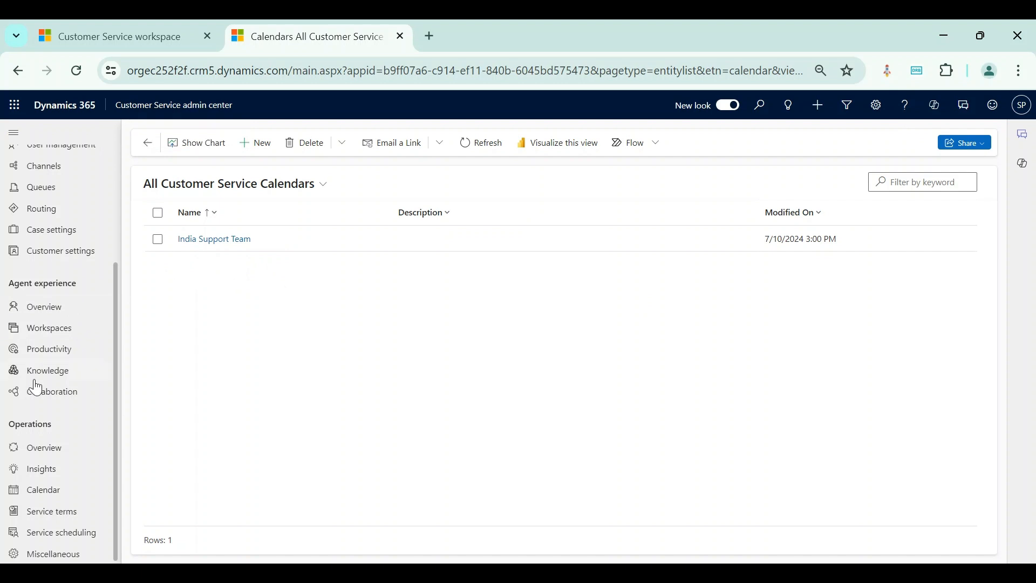
left_click(58, 513)
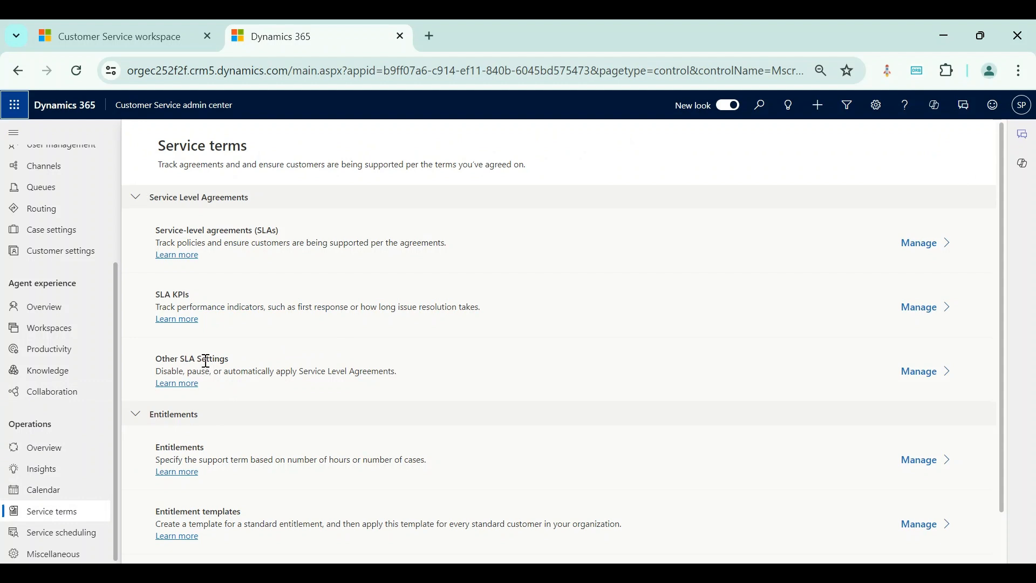
left_click(933, 373)
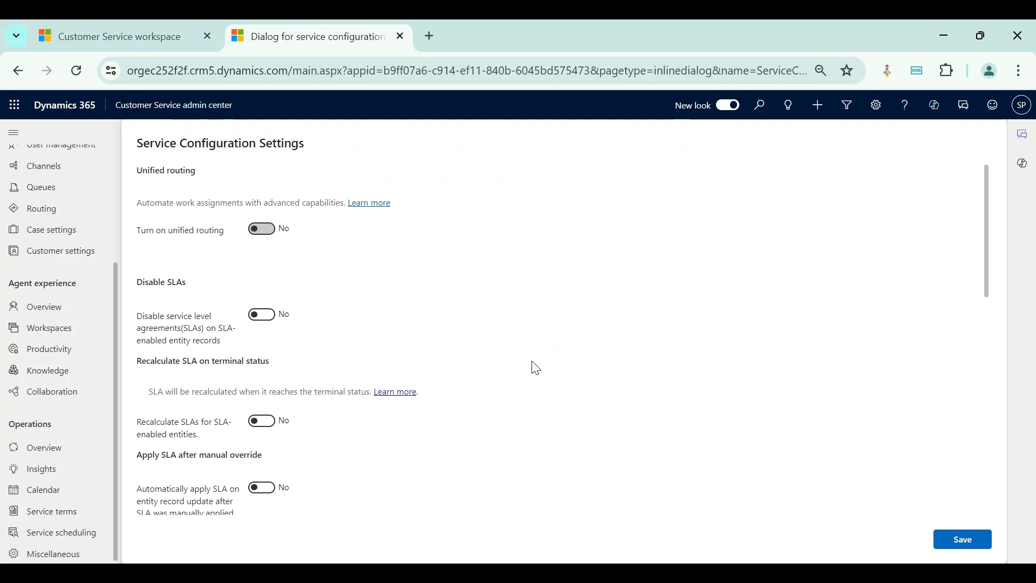
Set the option to disable service level agreements on SLA-enabled entity records to Yes.
scroll(536, 368, "down", 1)
scroll(226, 277, "down", 1)
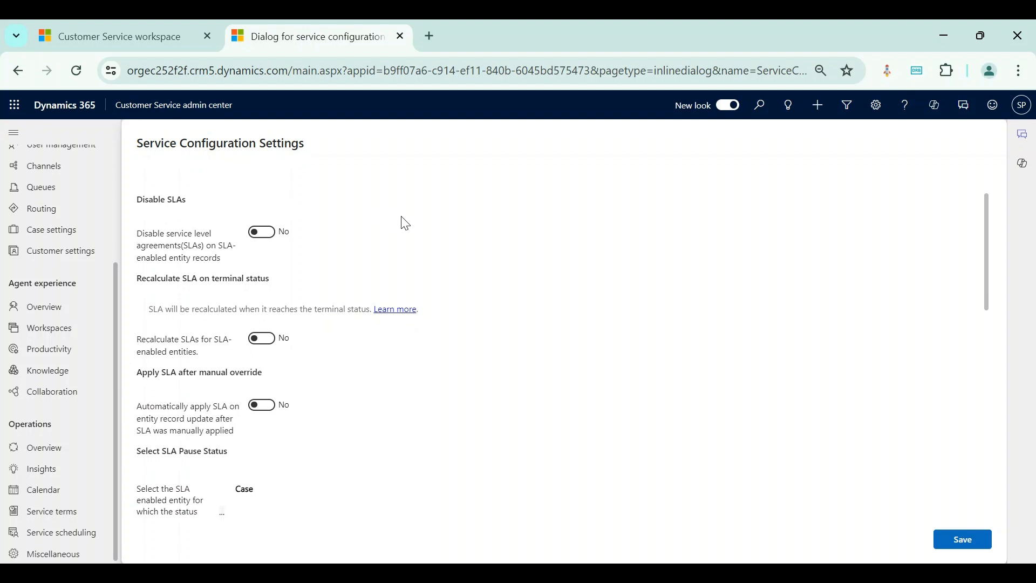
left_click(263, 236)
Look through the entities offered for the SLA pause status and choose Case.
scroll(513, 367, "down", 1)
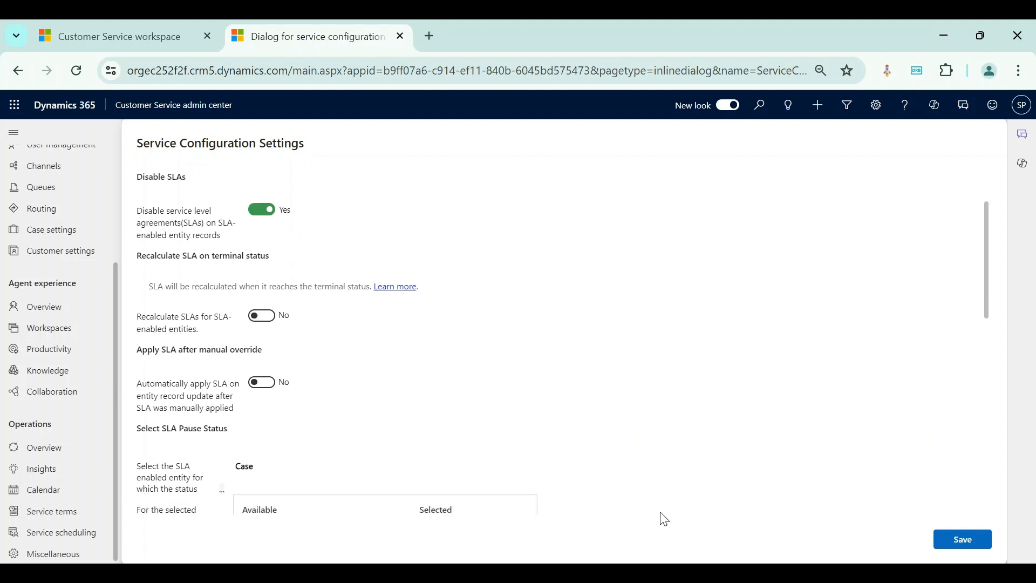
scroll(445, 420, "down", 1)
scroll(445, 419, "down", 5)
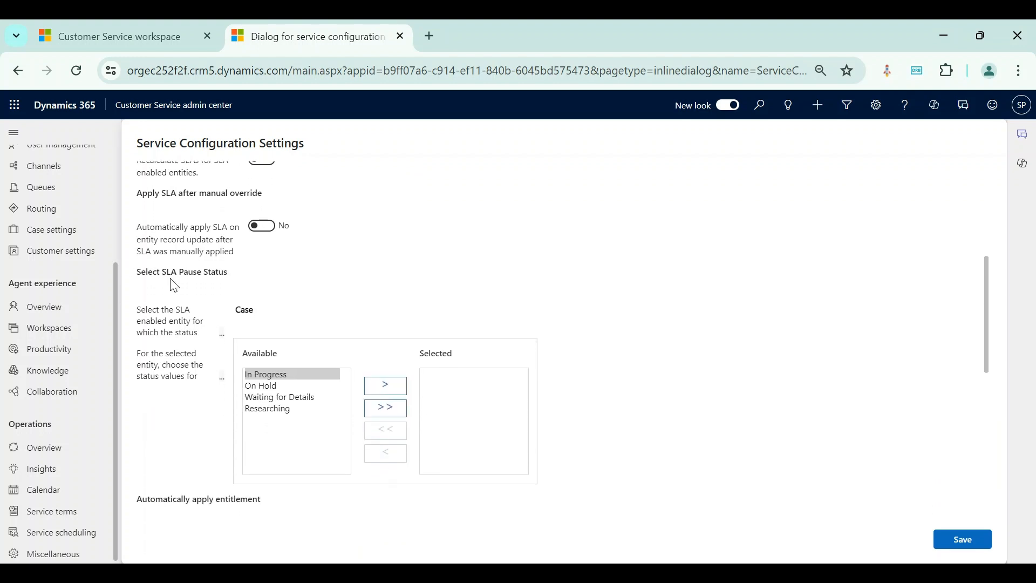
left_click(257, 304)
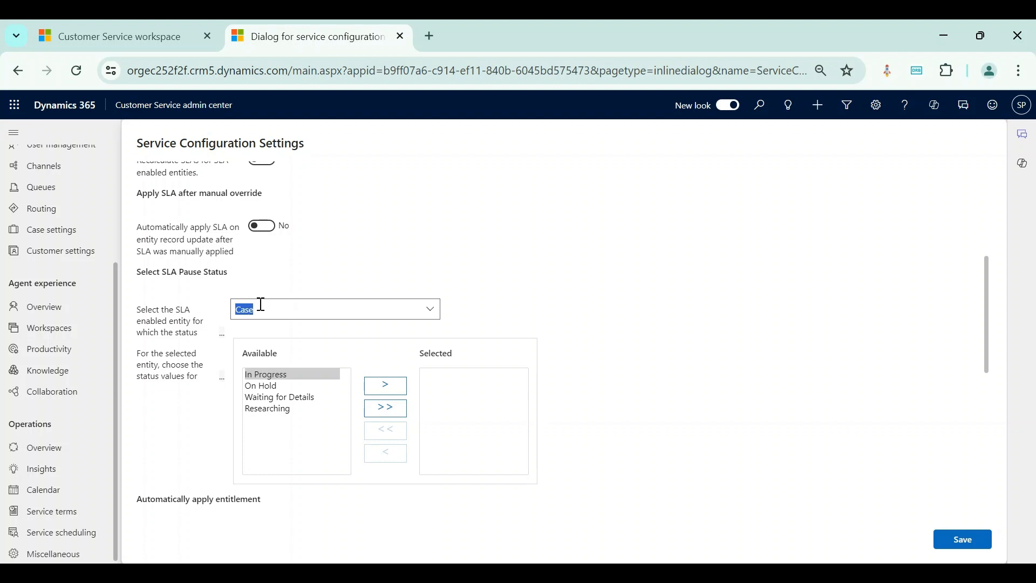
left_click(431, 311)
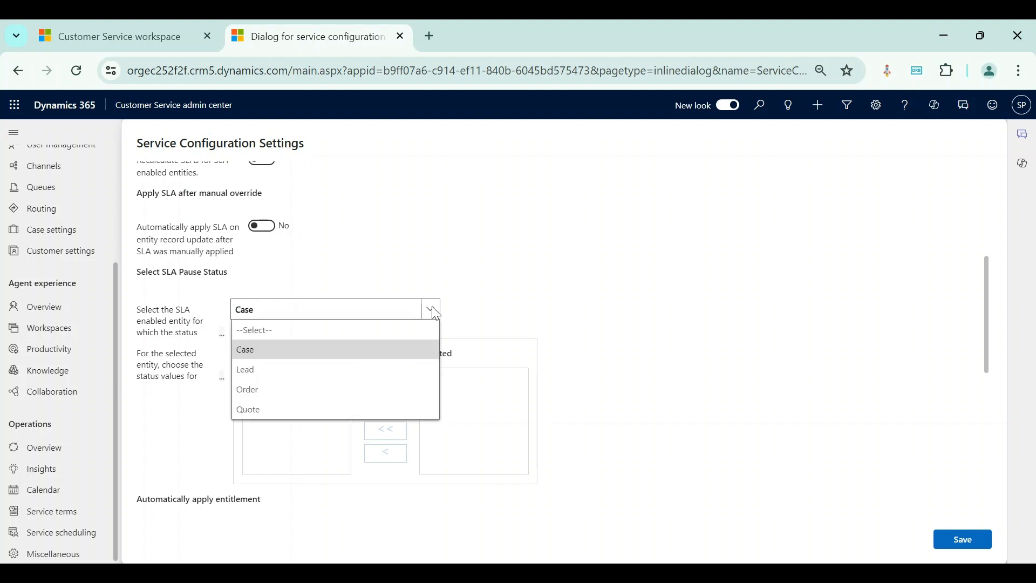
left_click(461, 313)
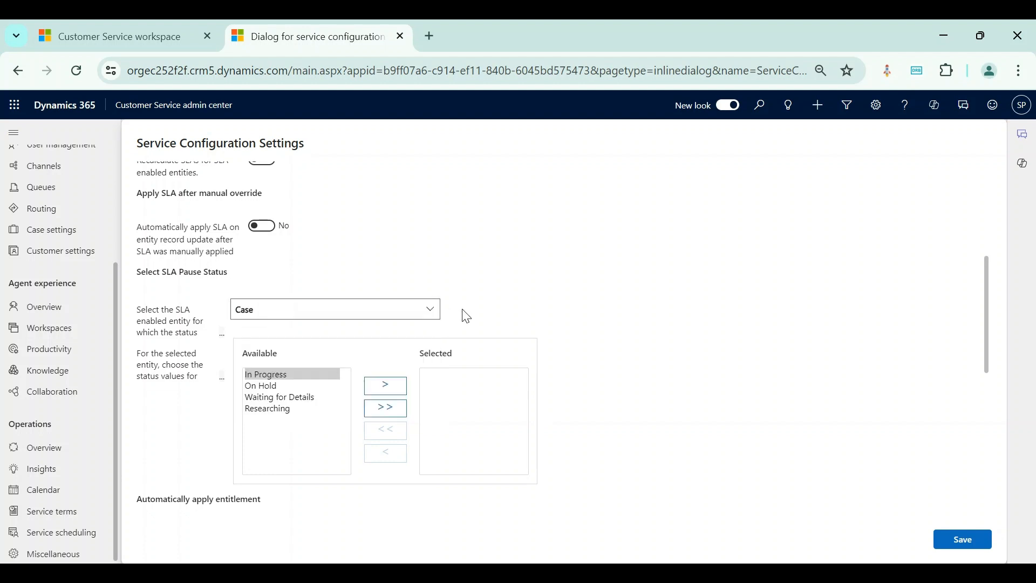
left_click(426, 309)
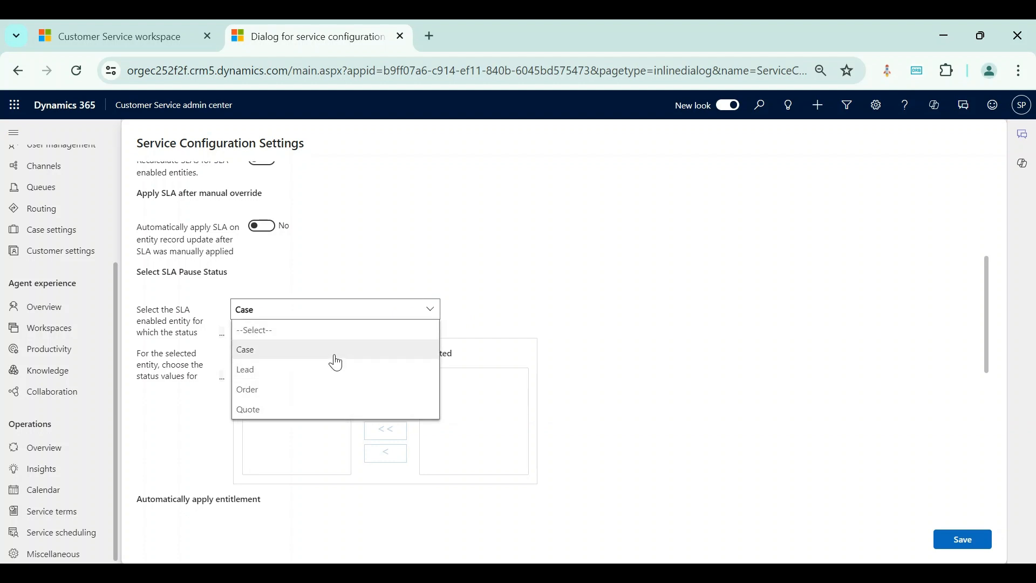
left_click(319, 355)
Add Waiting for Details to the selected SLA pause statuses for cases and save the service configuration settings.
scroll(234, 383, "down", 1)
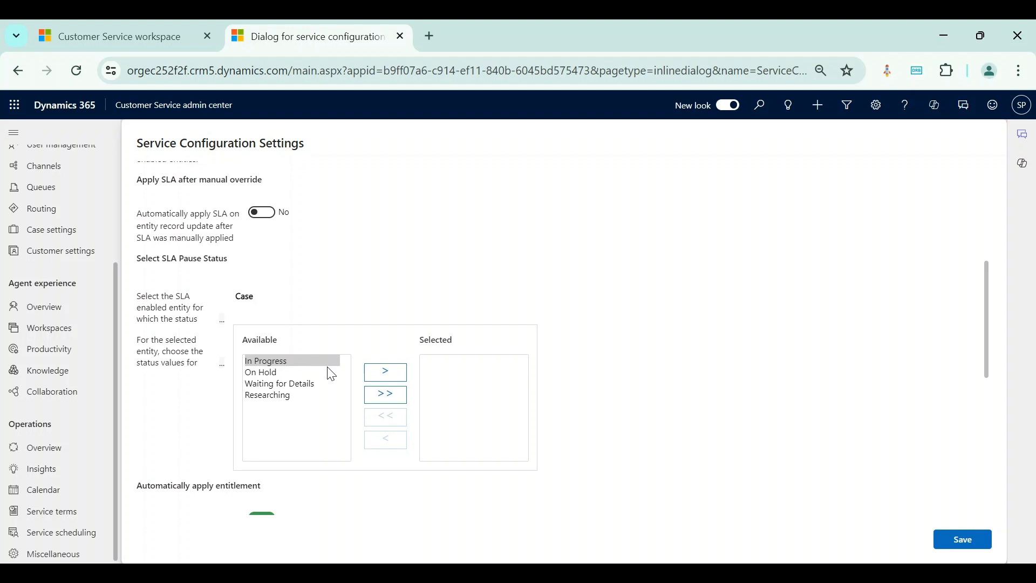
left_click(300, 384)
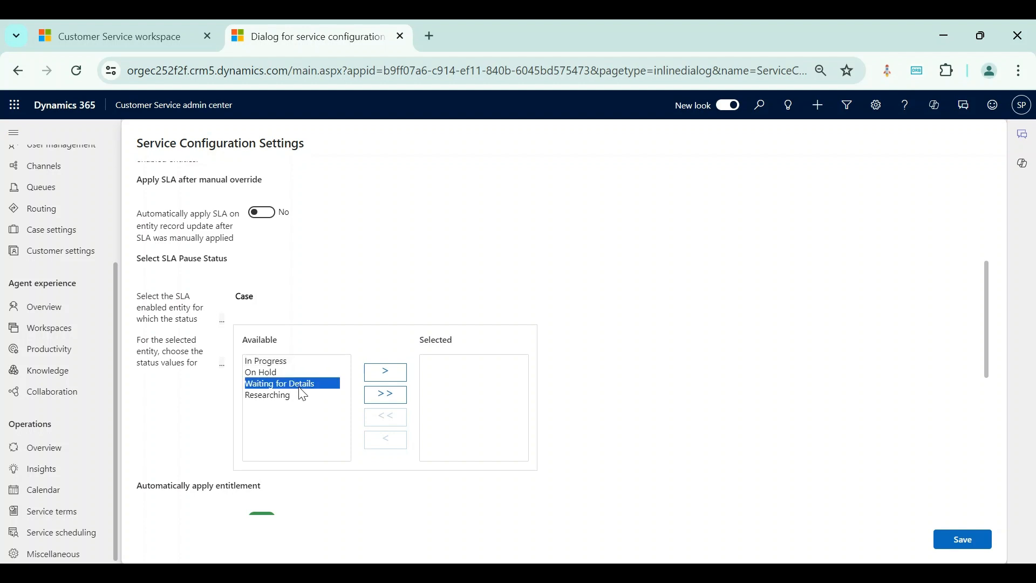
left_click(270, 374)
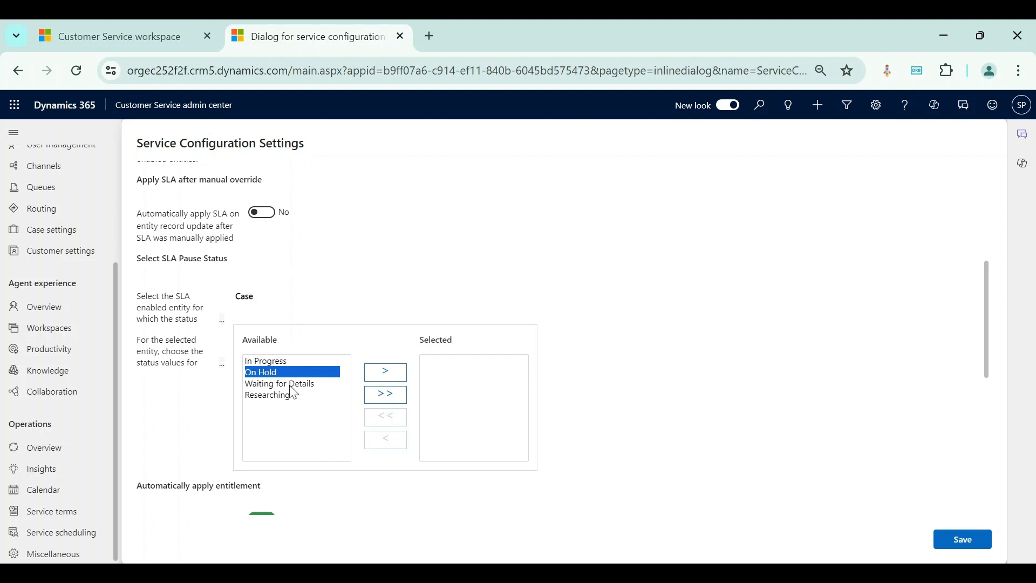
left_click(292, 384)
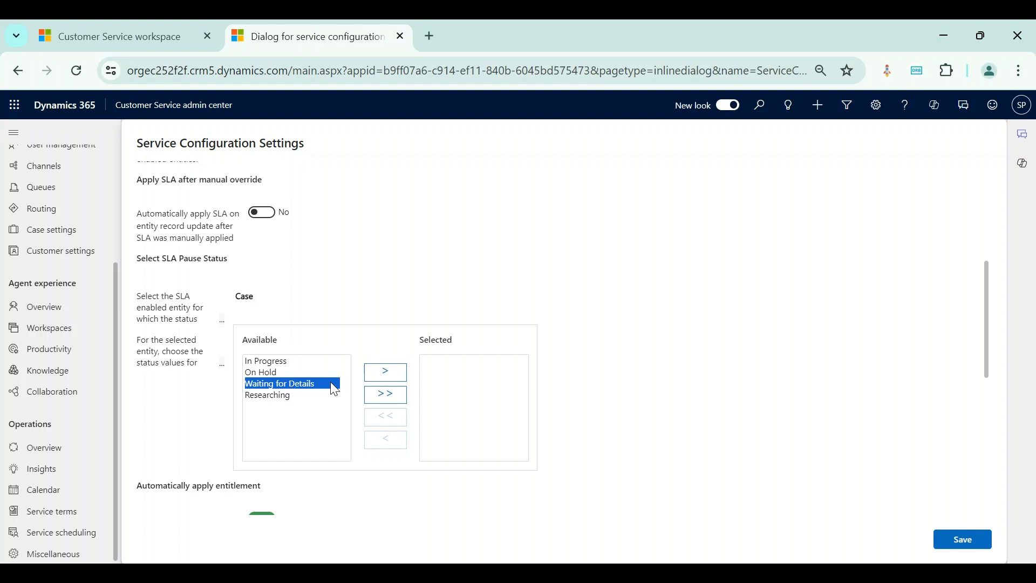
left_click(384, 373)
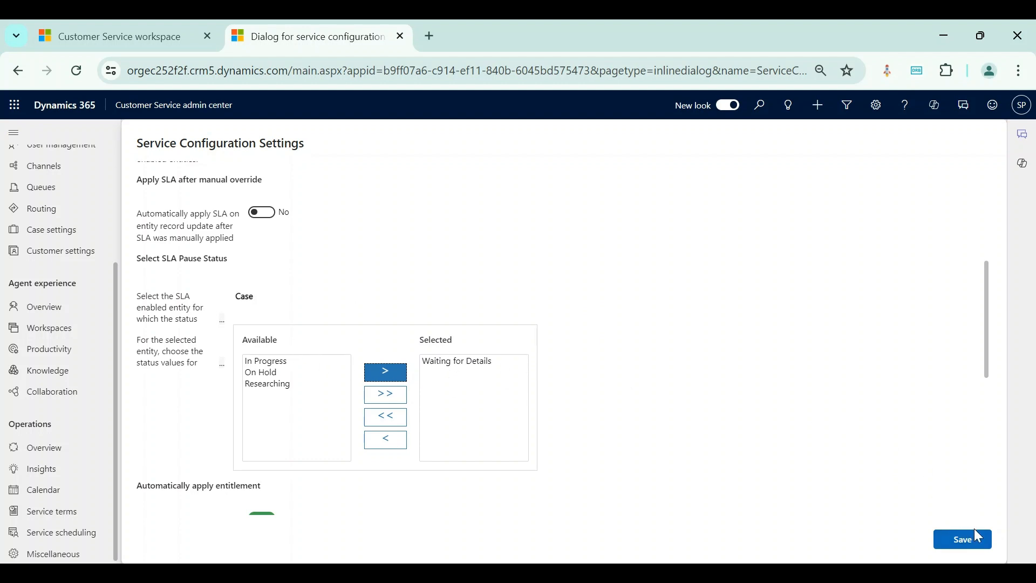
scroll(753, 400, "up", 3)
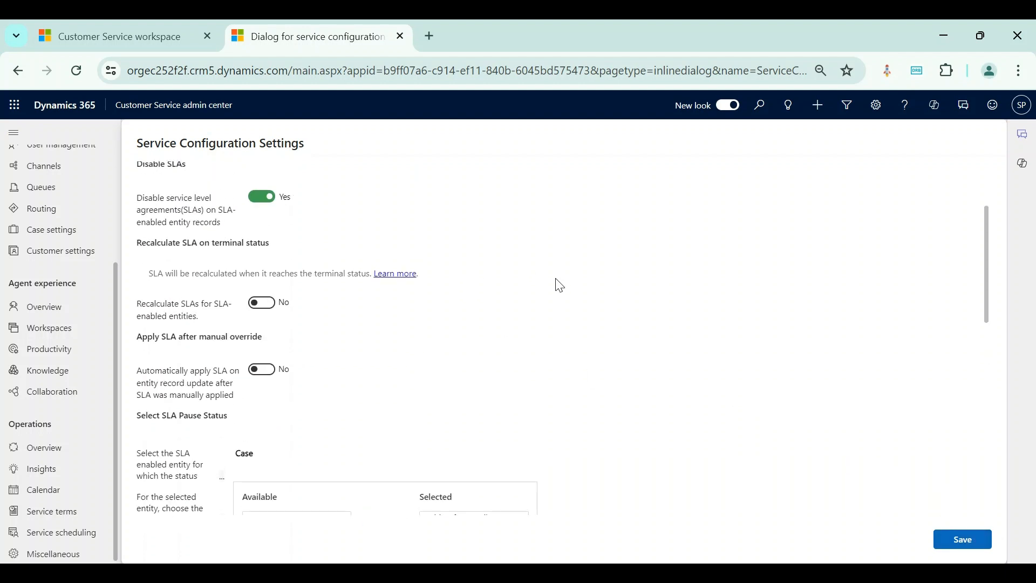
scroll(567, 248, "down", 2)
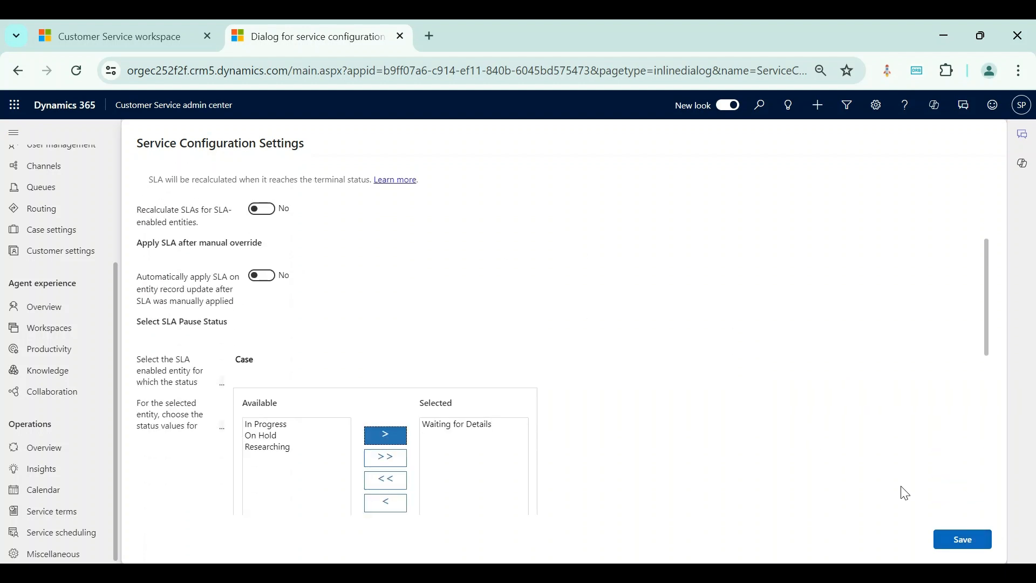
left_click(971, 550)
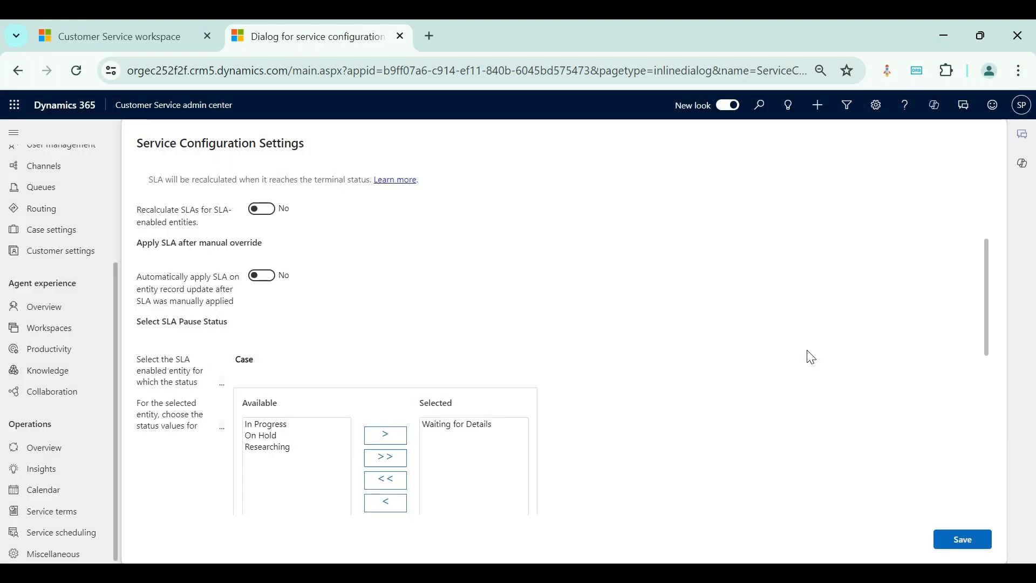
Switch to the Customer Service workspace and start a new case for the customer A. Datum Corporation (sample).
left_click(153, 46)
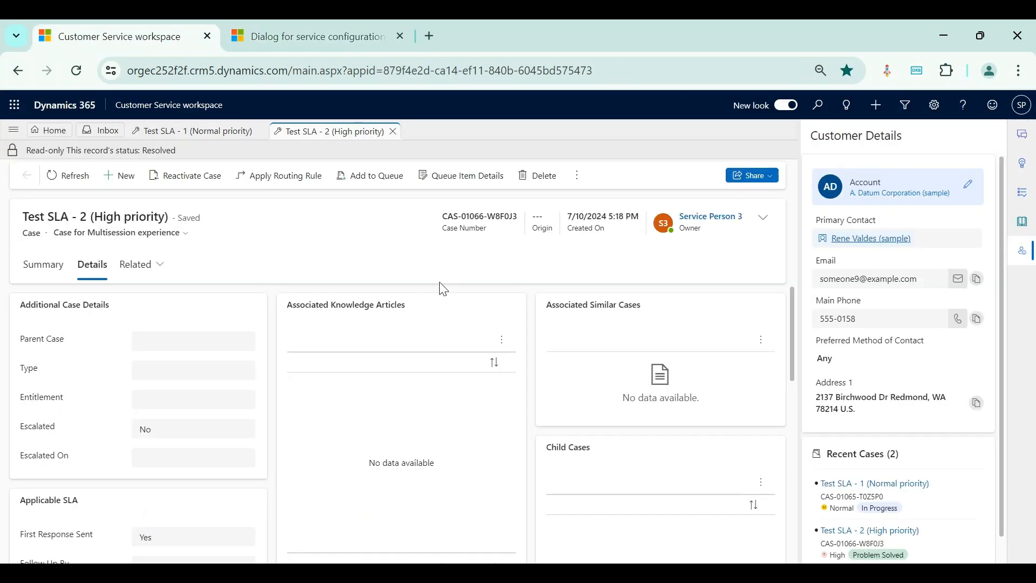
left_click(48, 130)
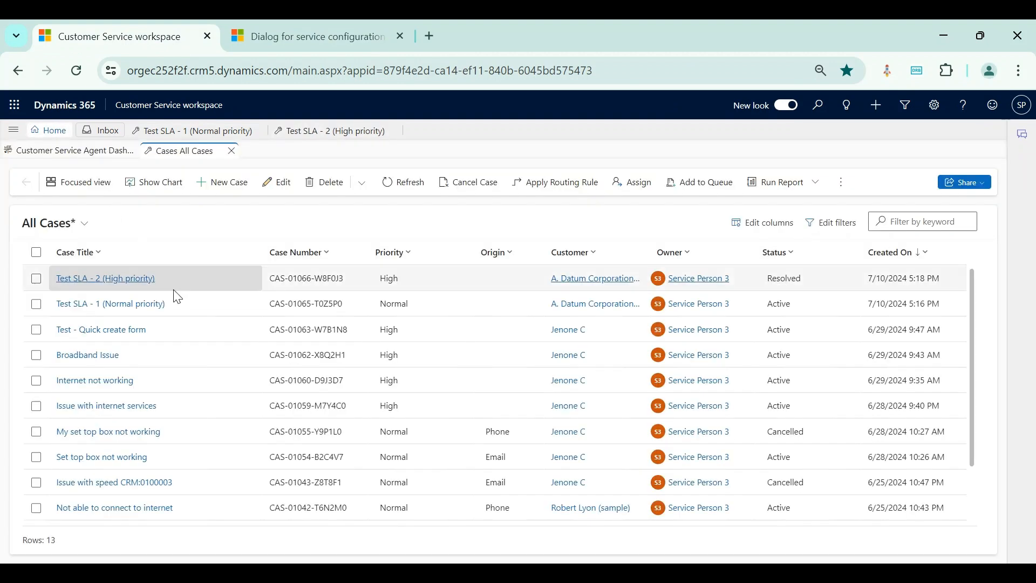
left_click(219, 183)
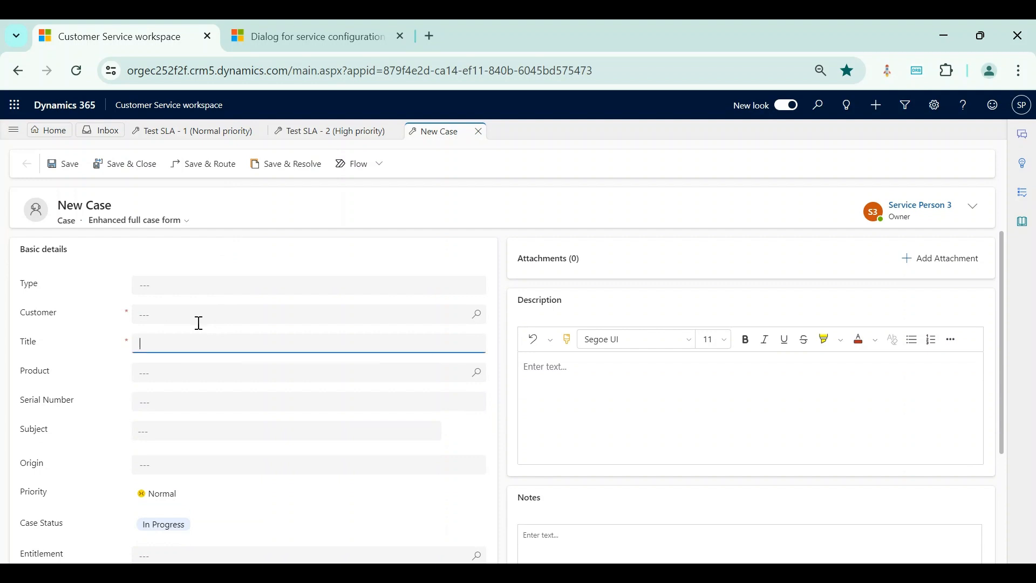
left_click(197, 318)
left_click(208, 363)
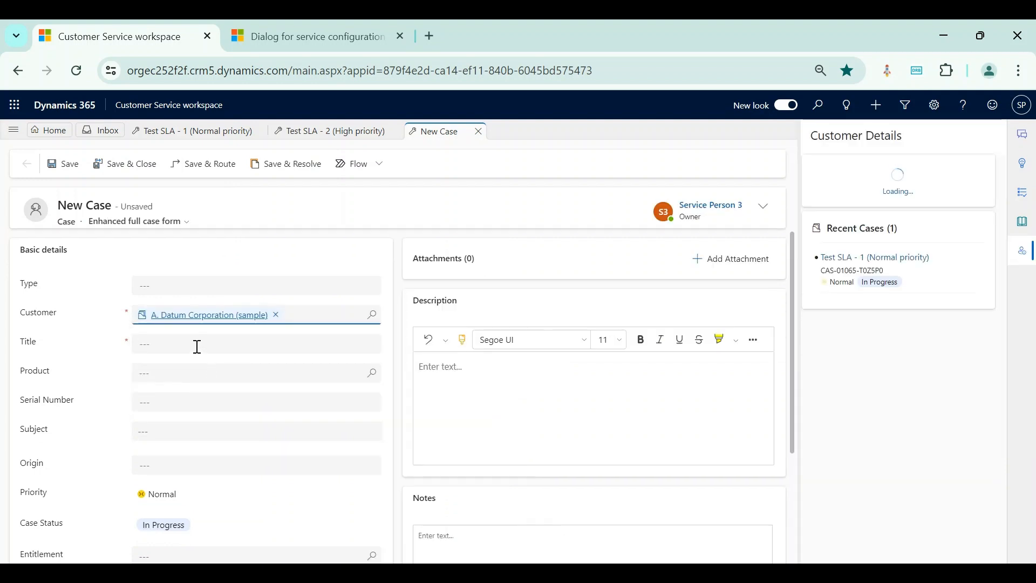
Title the new case "Test SLA - 3 (after disabling)", set its priority to High, save it, and check its SLA timers.
left_click(197, 347)
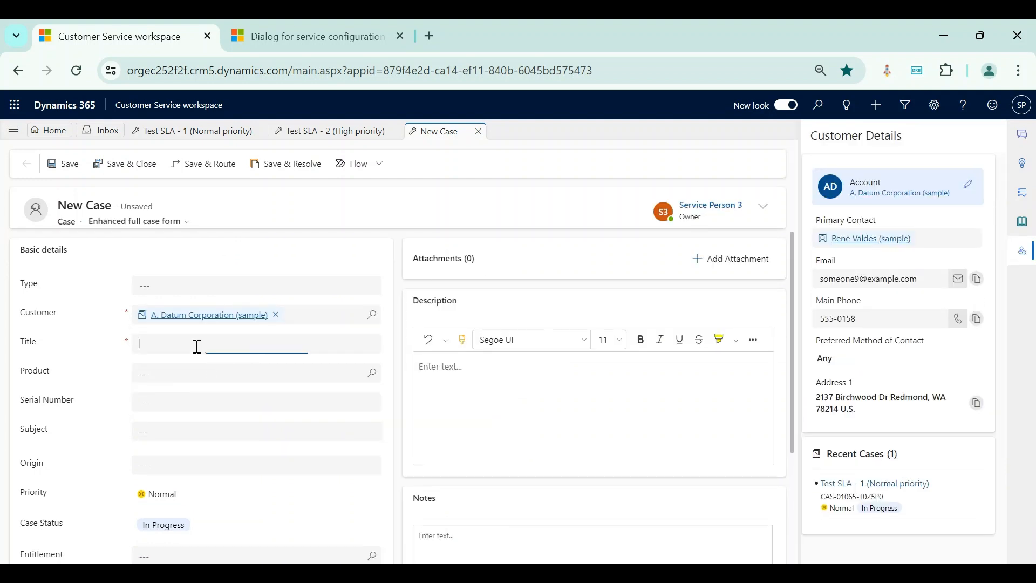
type("Test SLA ")
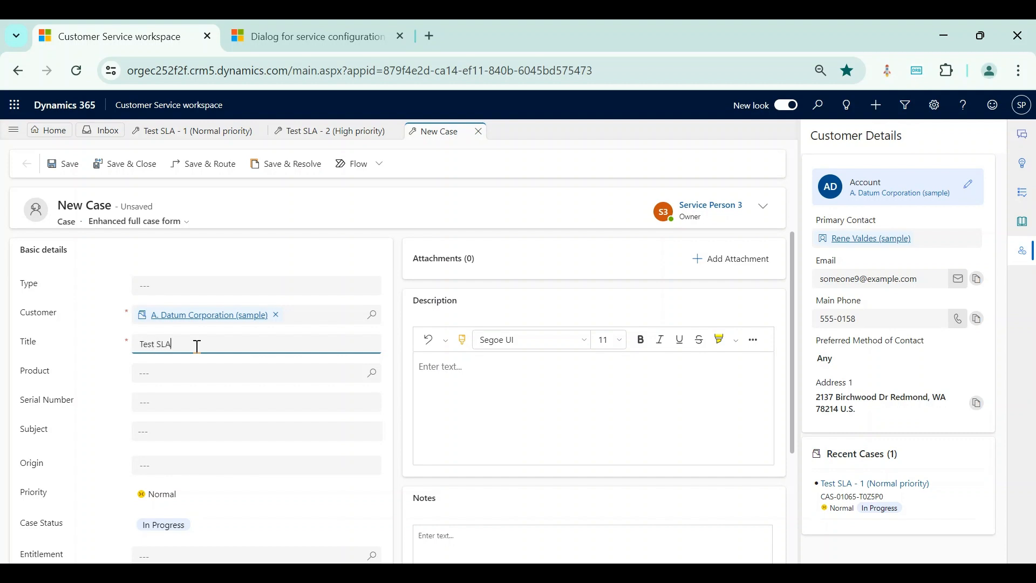
type("- 3 (after disabling)")
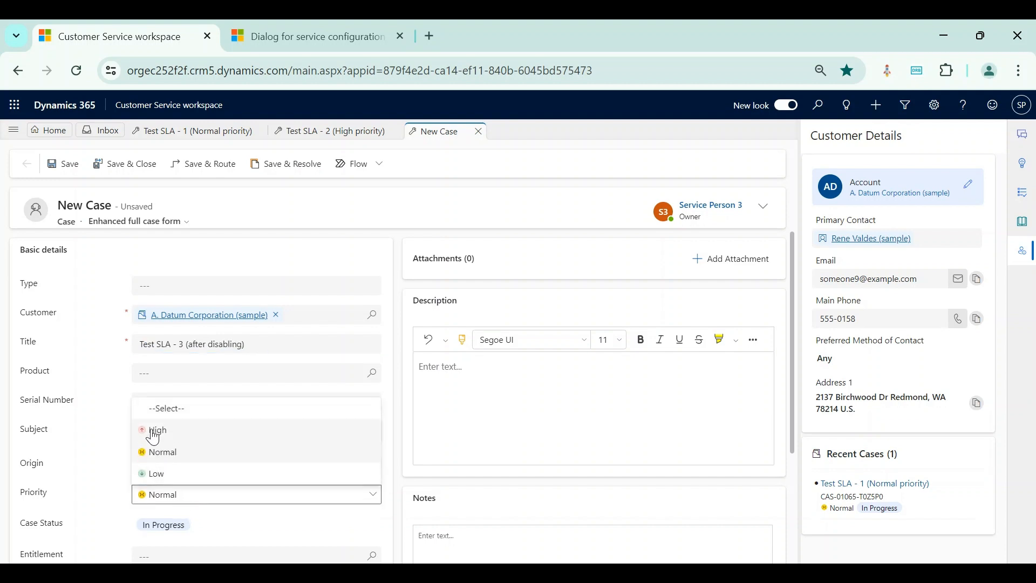
left_click(151, 429)
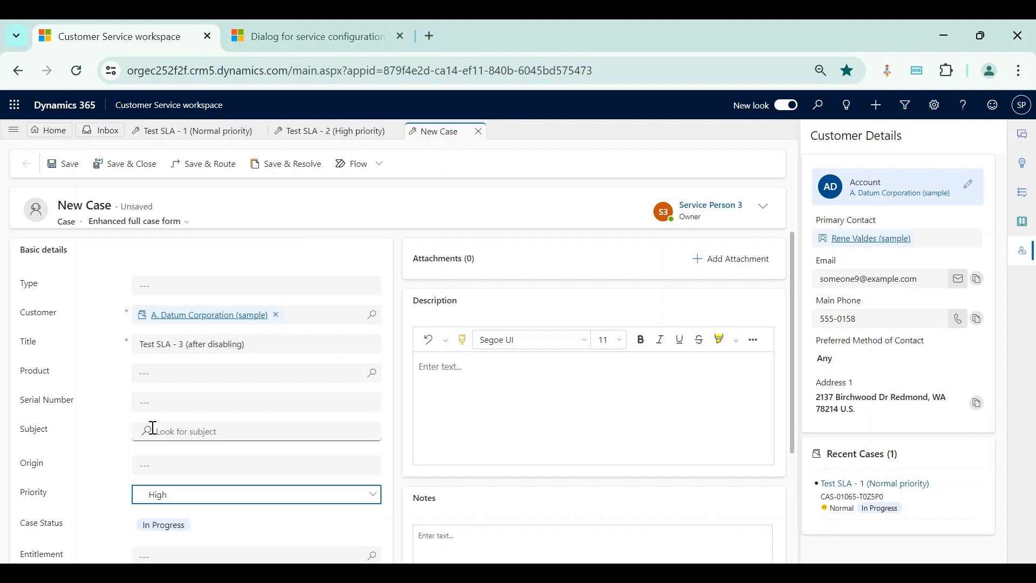
left_click(68, 164)
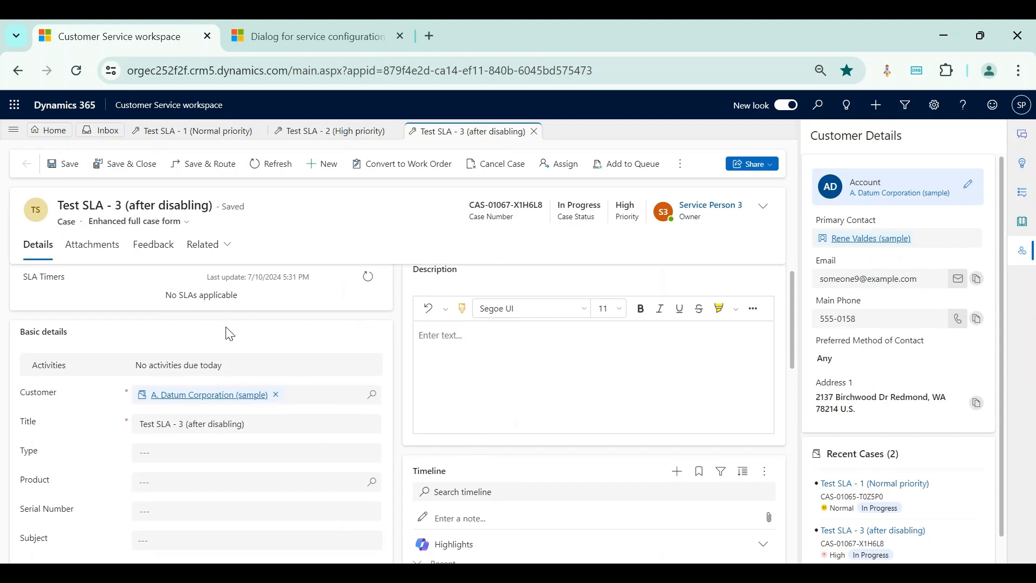
scroll(227, 329, "down", 1)
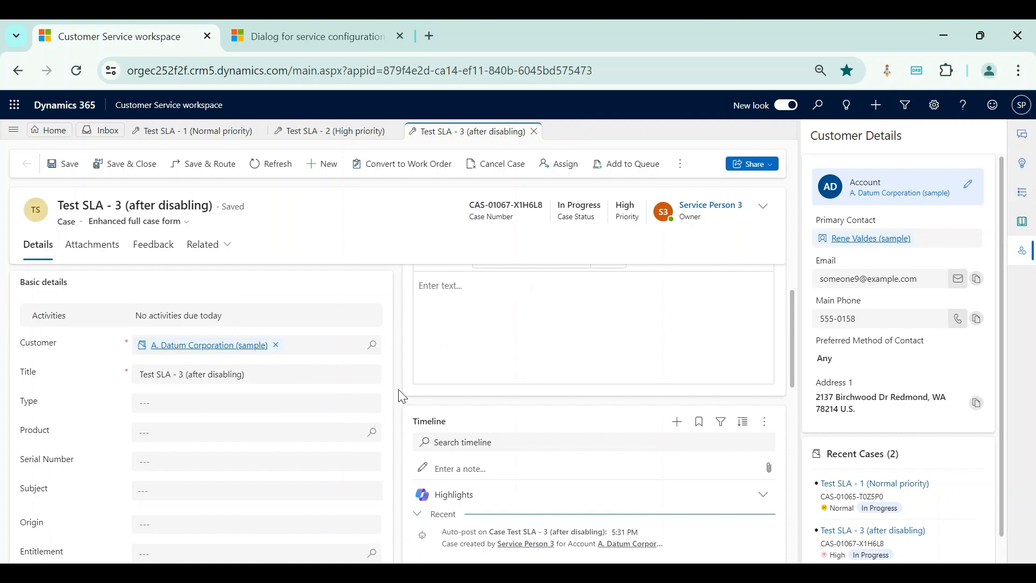
Look through the status options offered for the case "Test SLA - 3 (after disabling)" without changing its status.
scroll(398, 389, "down", 1)
left_click(762, 205)
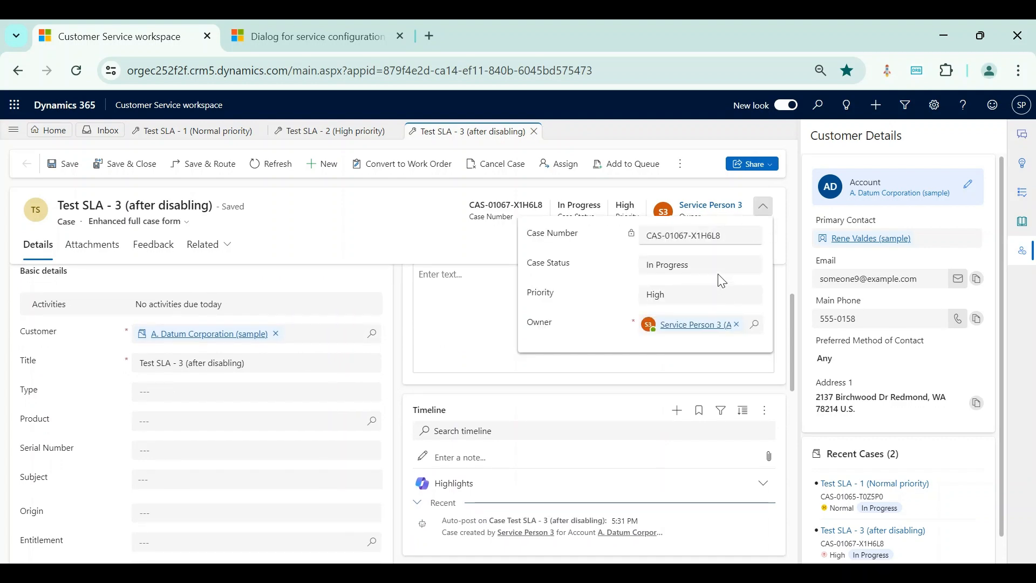
left_click(721, 265)
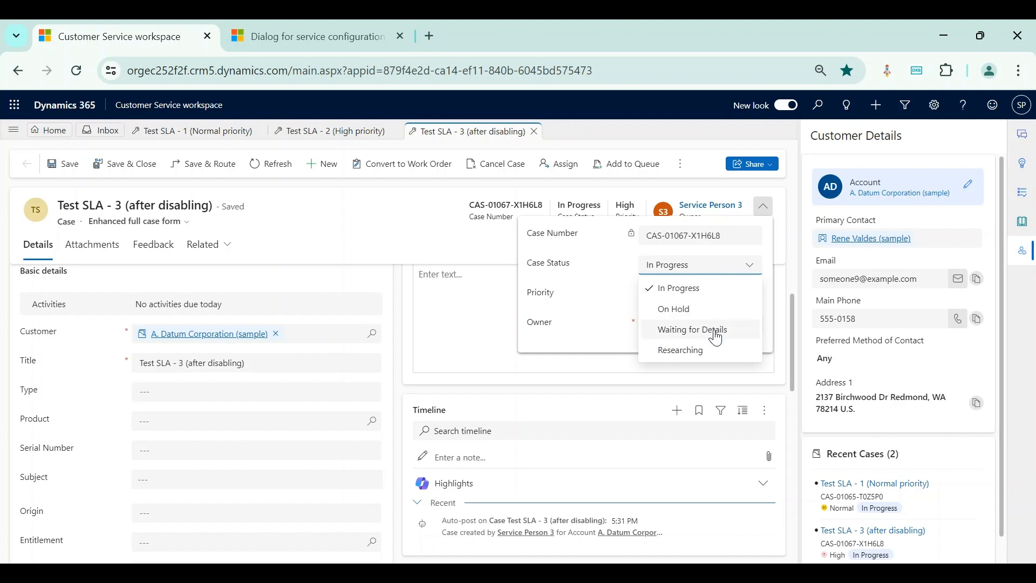
left_click(479, 251)
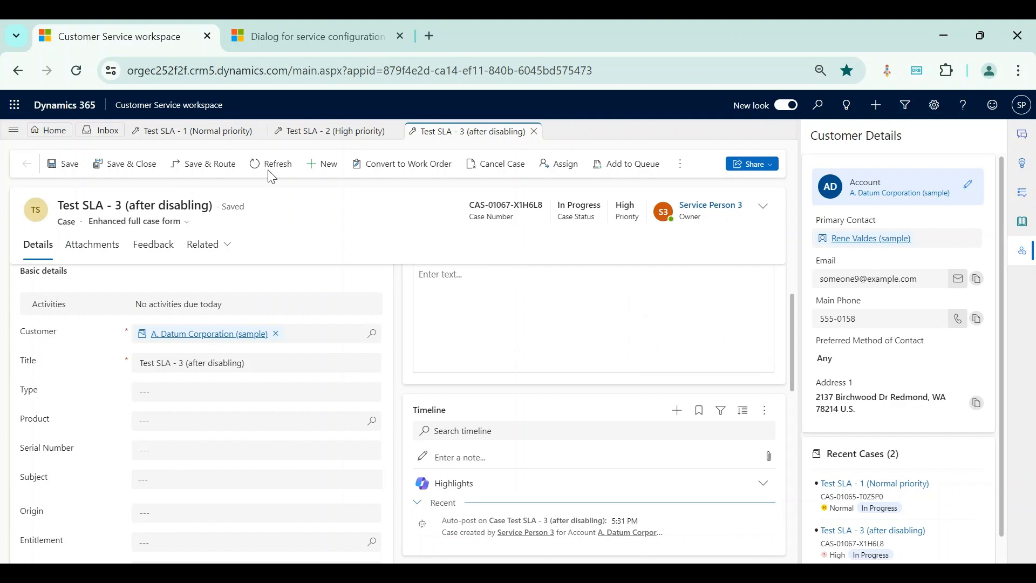
Start a new case from the All Cases list, then re-enable SLAs in the service configuration settings by setting Disable SLAs to No and saving.
left_click(48, 131)
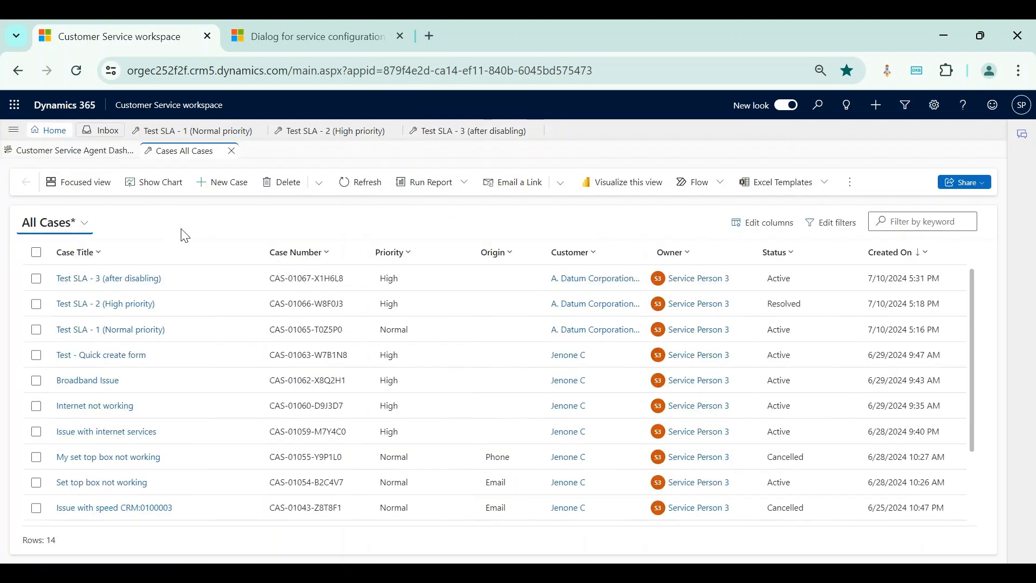
left_click(237, 188)
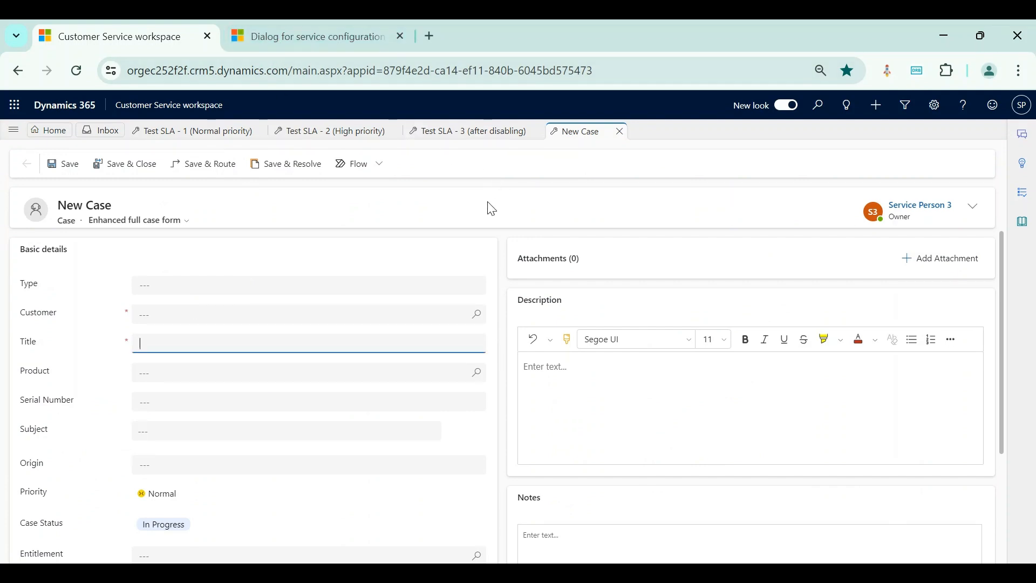
left_click(339, 27)
scroll(363, 397, "up", 4)
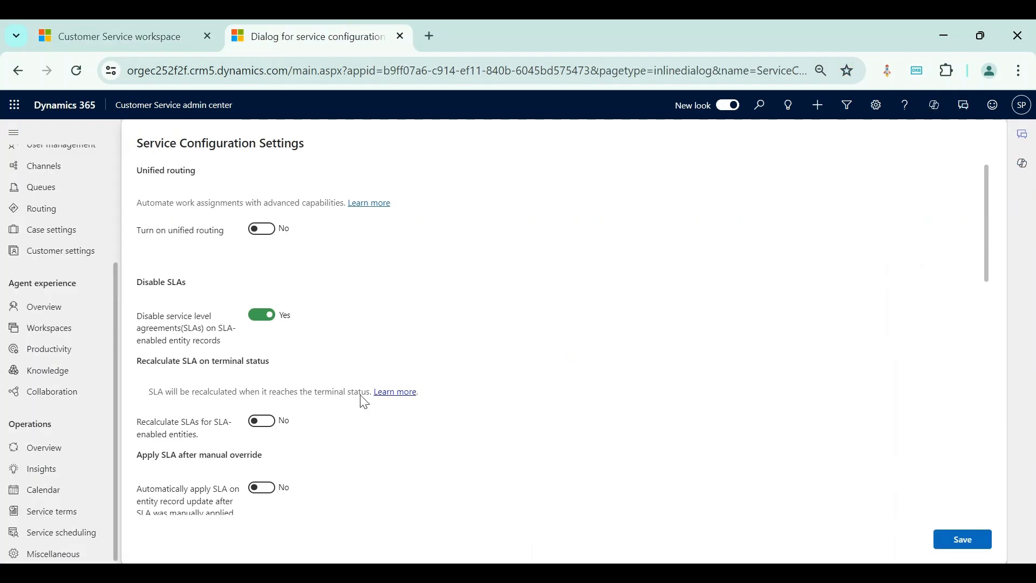
left_click(256, 318)
left_click(965, 539)
Return to the new case, set the customer to A. Datum Corporation (sample), and title it "Test SLA - 4 (Waiting for details status)".
left_click(153, 25)
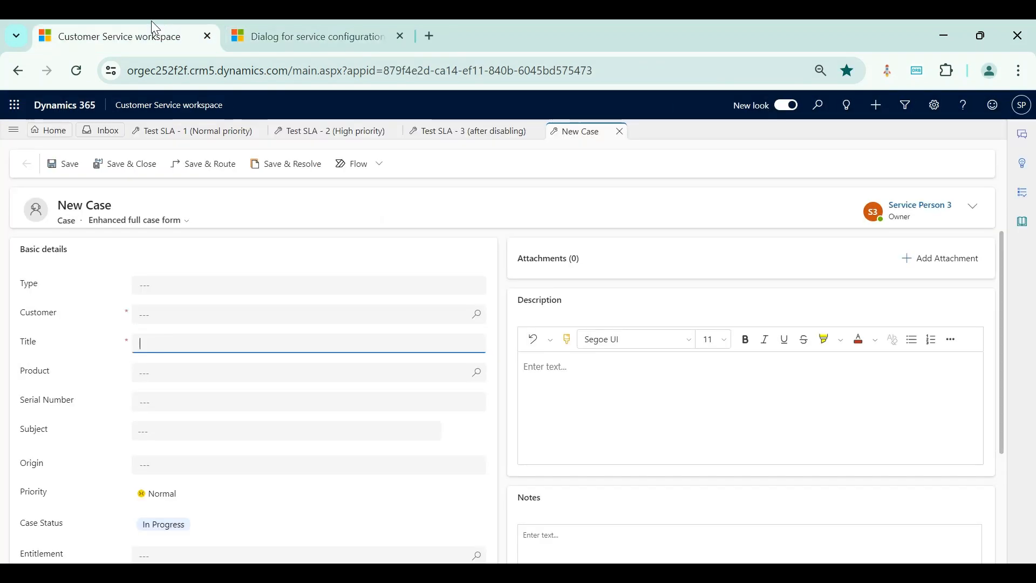
left_click(211, 314)
left_click(216, 371)
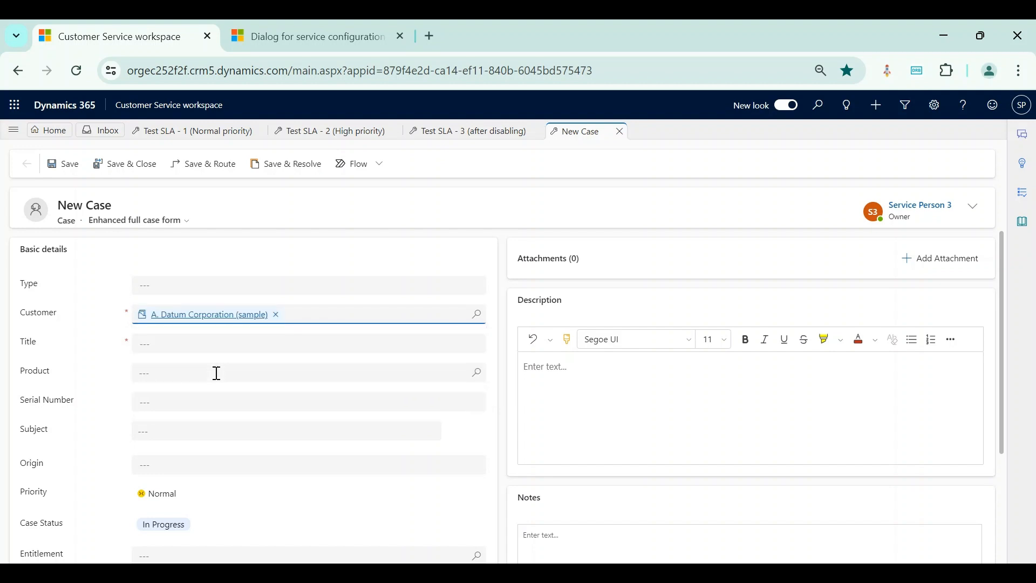
left_click(183, 338)
type("Test SLA -")
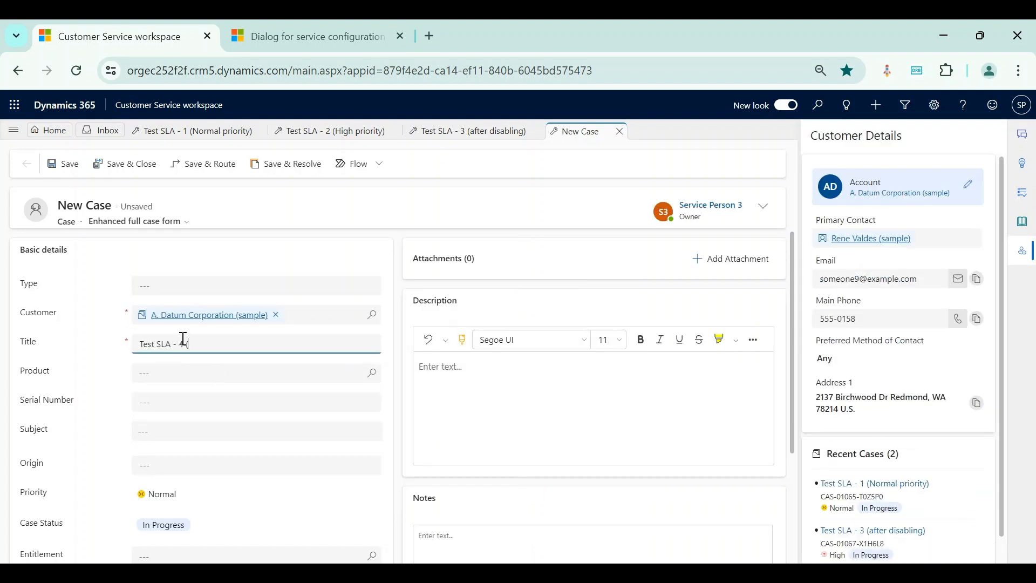
type(" 4 (Waiting for details status)")
Set the new case's priority to High and save the case.
scroll(215, 429, "down", 2)
left_click(194, 385)
left_click(195, 425)
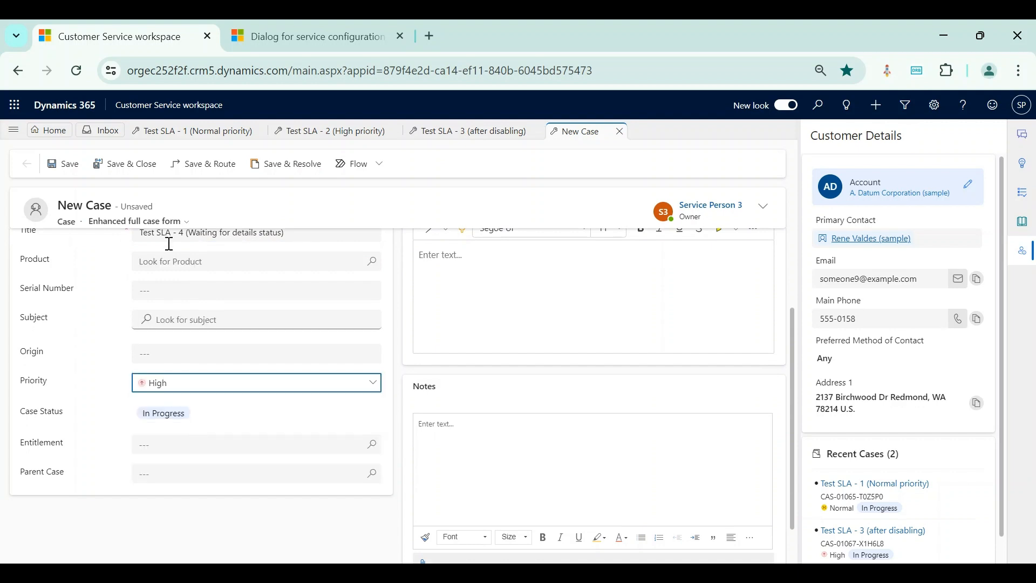
left_click(58, 164)
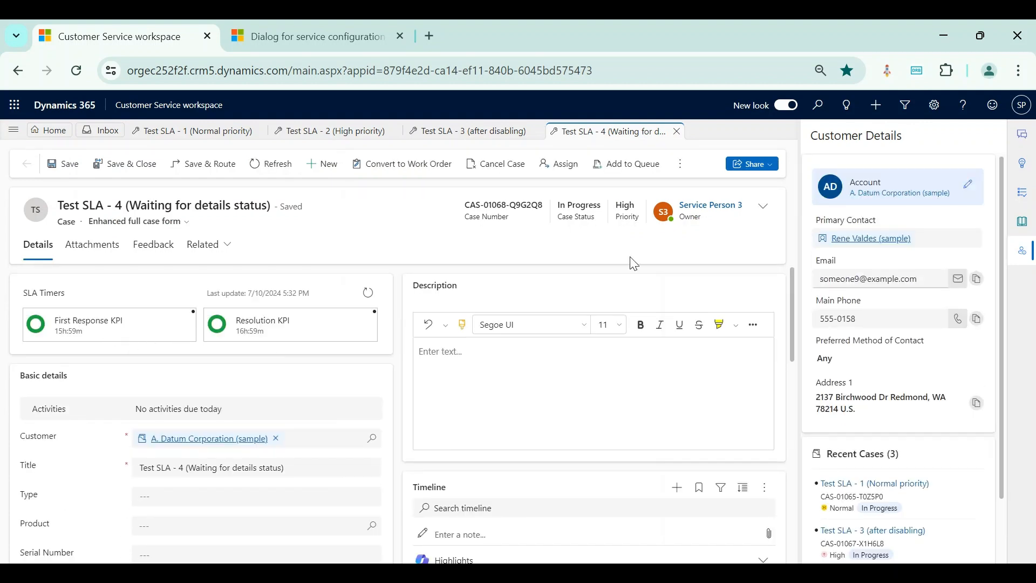
Collapse the customer details pane, change the case status to Waiting for Details, and save the case.
left_click(1020, 251)
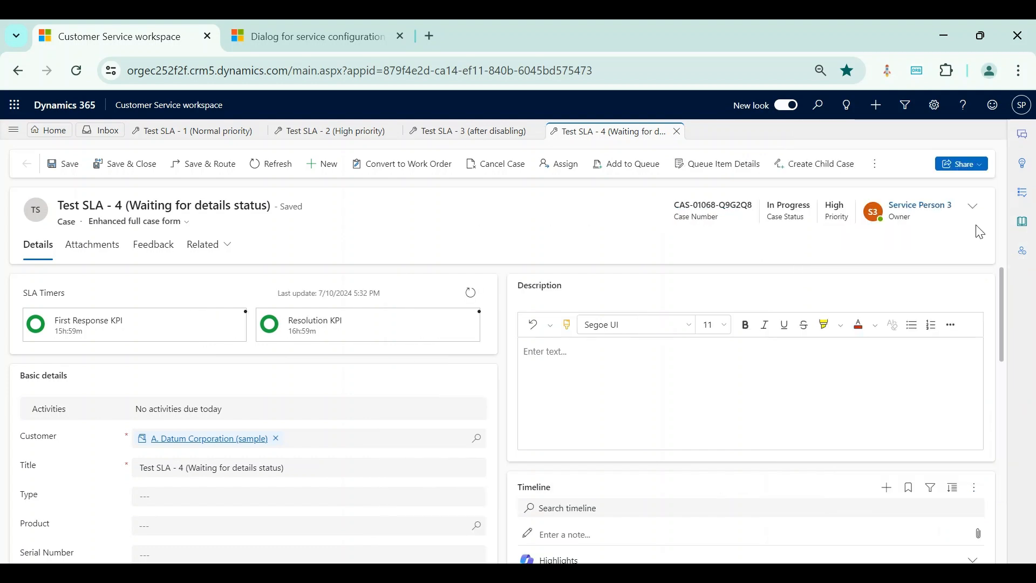
left_click(972, 205)
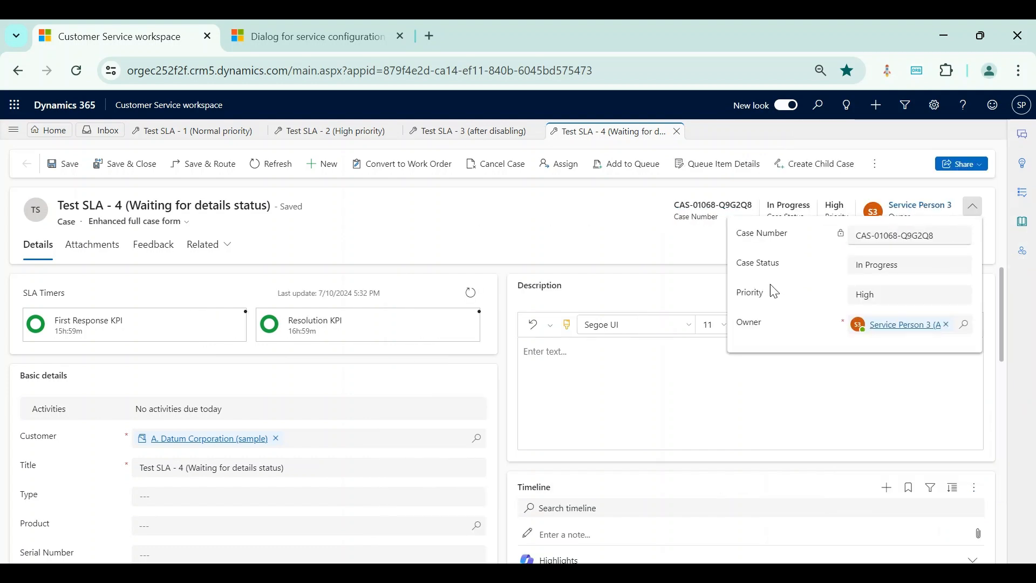
left_click(896, 265)
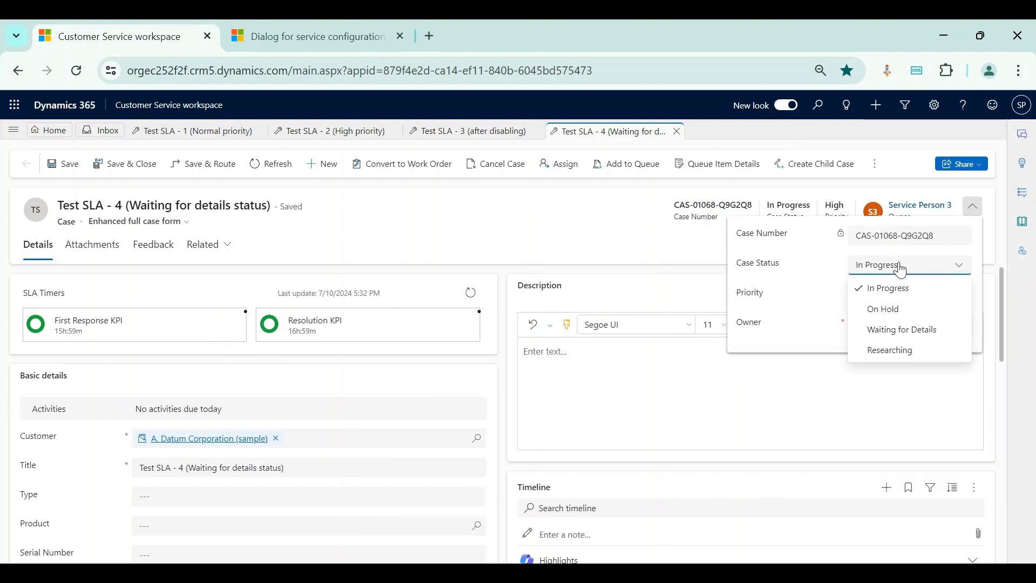
left_click(920, 330)
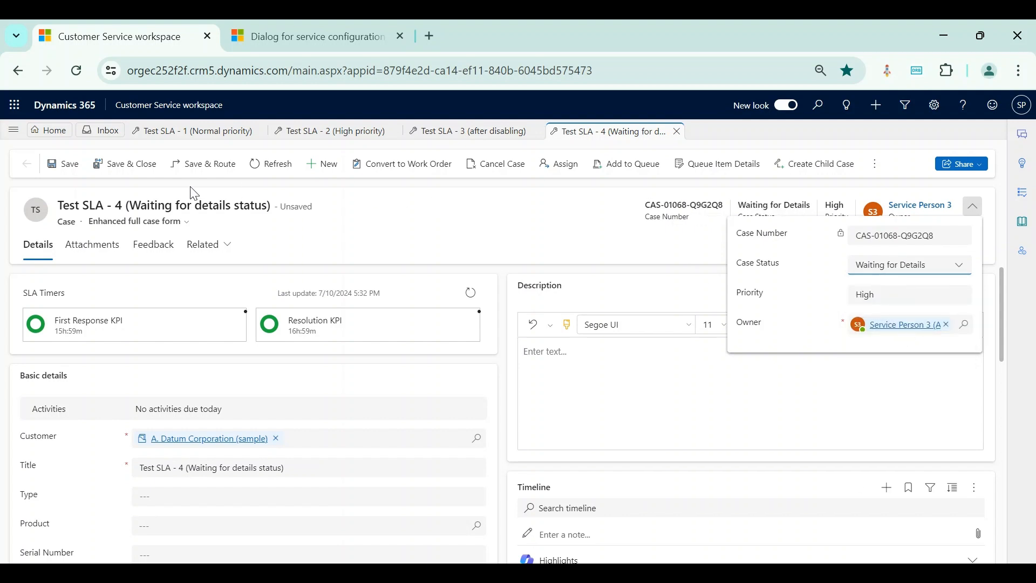
left_click(72, 161)
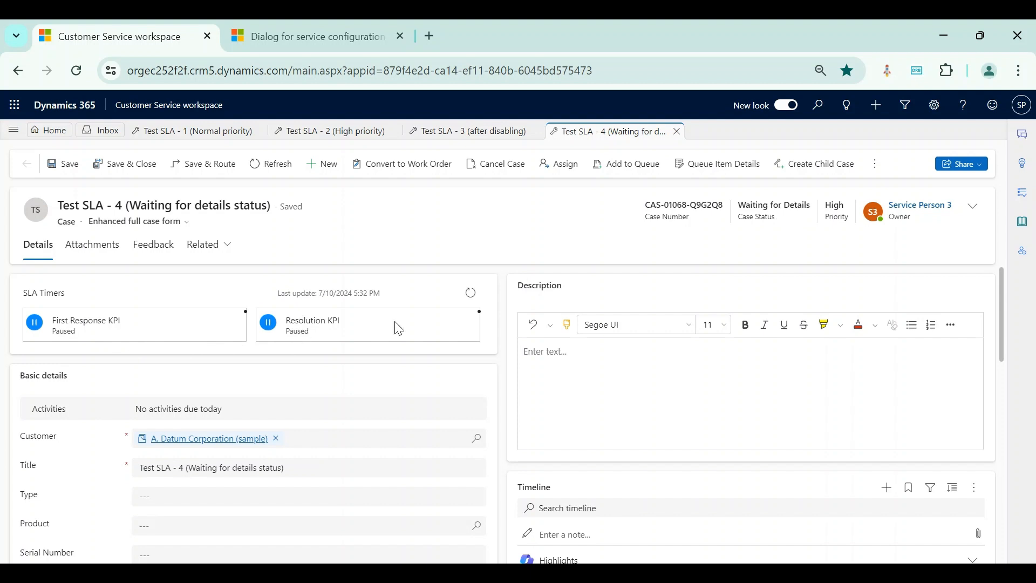
Change the case status back to In Progress and save the case.
left_click(972, 209)
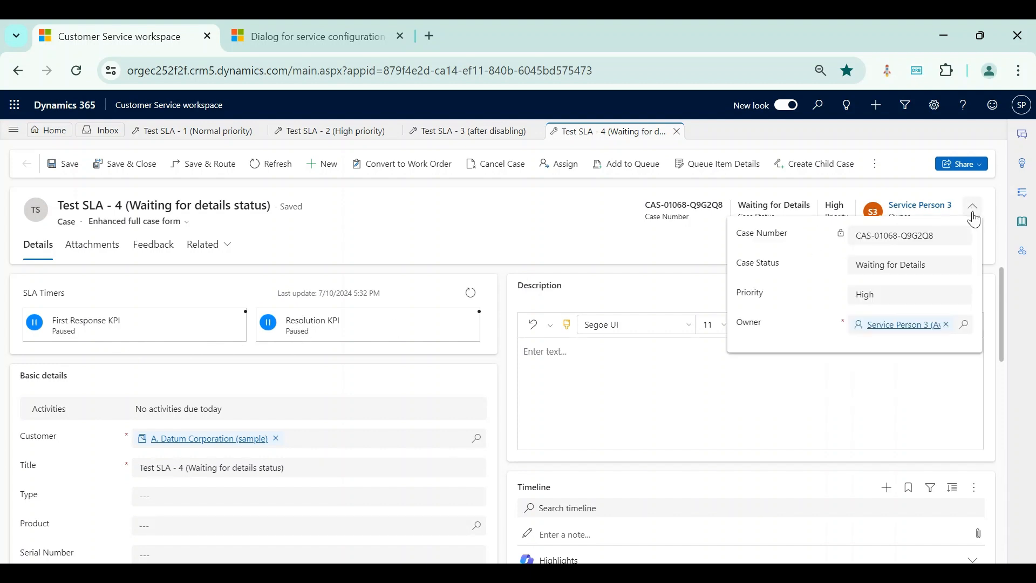
left_click(893, 264)
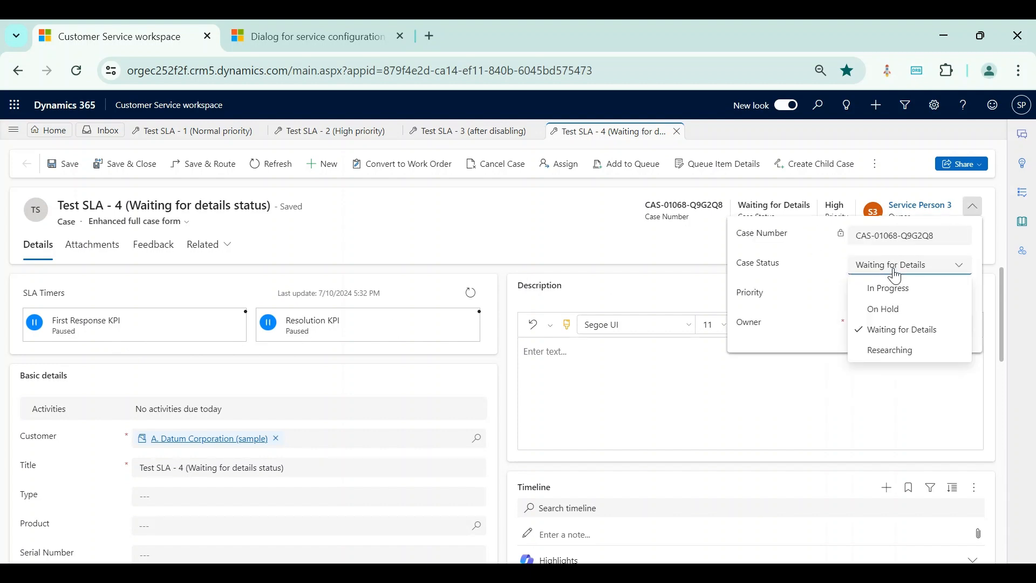
left_click(893, 294)
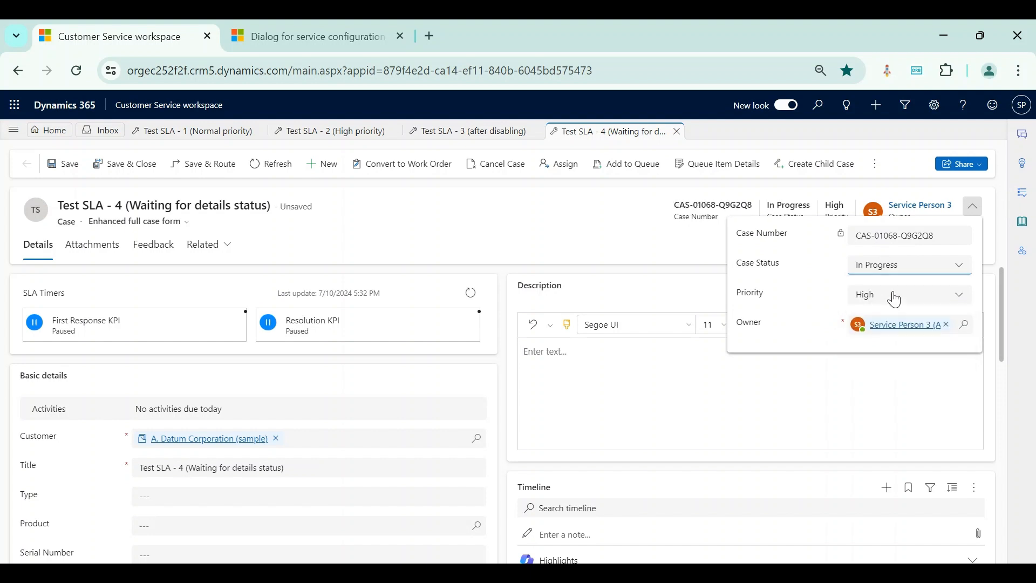
left_click(74, 170)
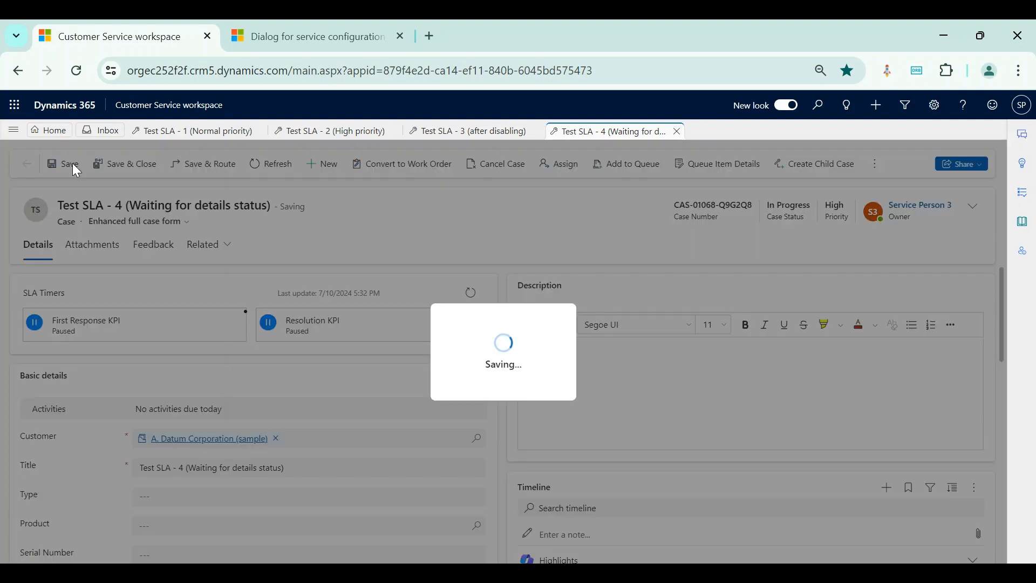